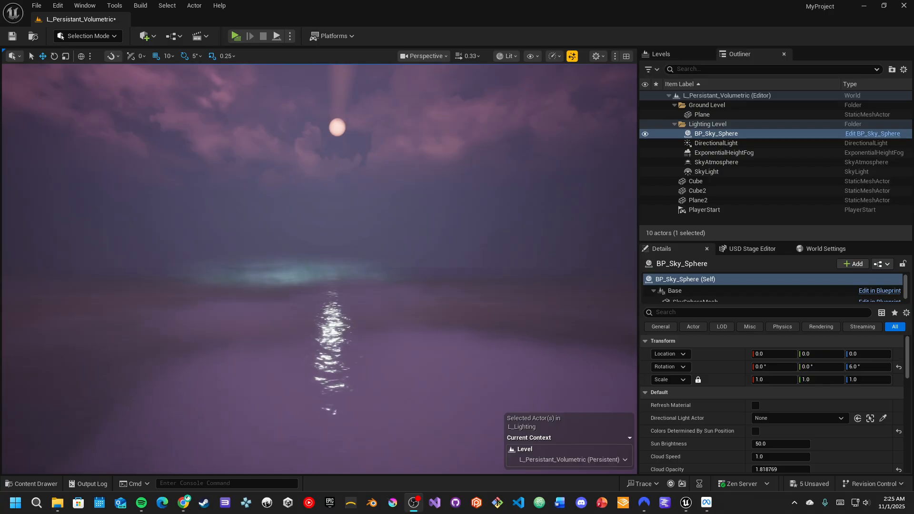
- Switch to the M_FogVolumetric material editor and examine the overall node graph
{"action": "key", "text": "alt+Tab"}
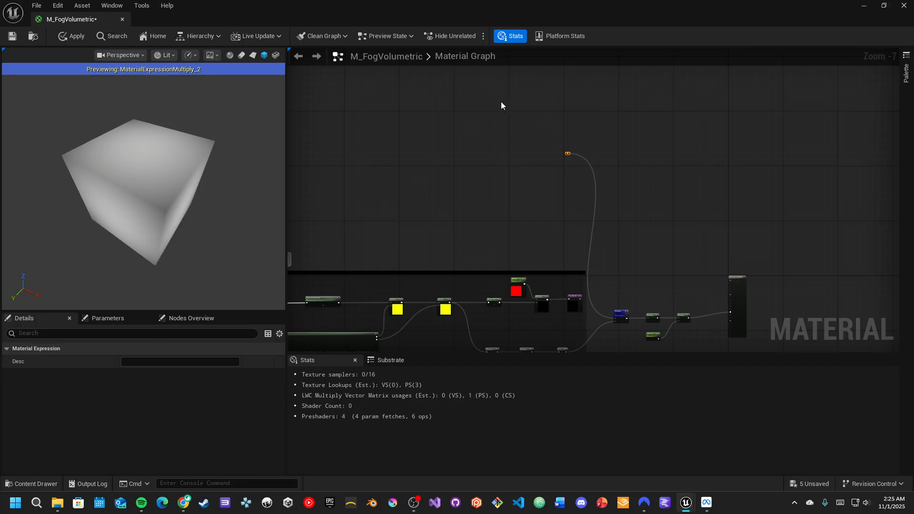
{"action": "right_click_drag", "start_coordinate": [469, 201], "coordinate": [657, 150]}
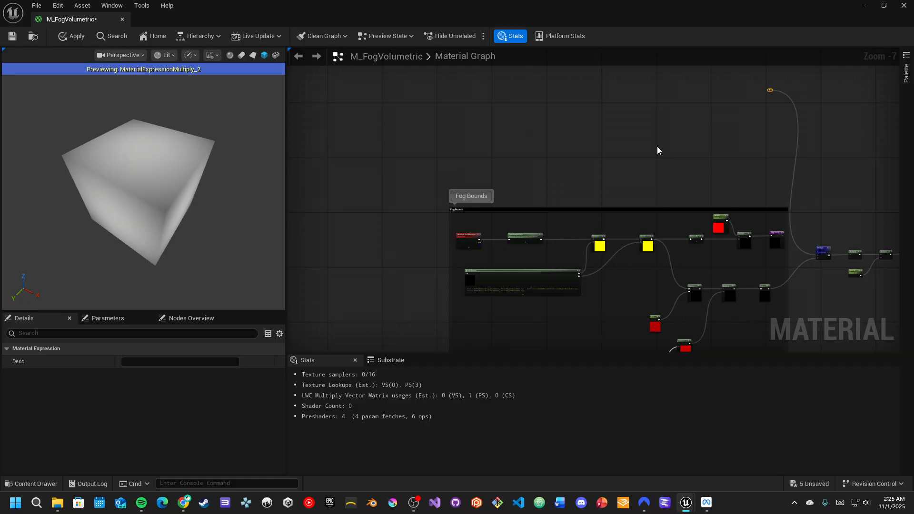
{"action": "right_click_drag", "start_coordinate": [574, 170], "coordinate": [534, 106]}
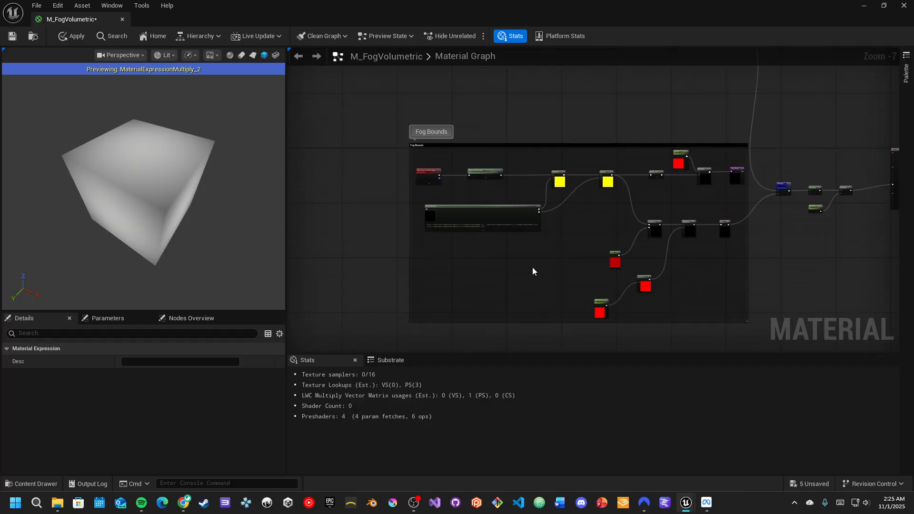
{"action": "right_click_drag", "start_coordinate": [558, 271], "coordinate": [527, 282]}
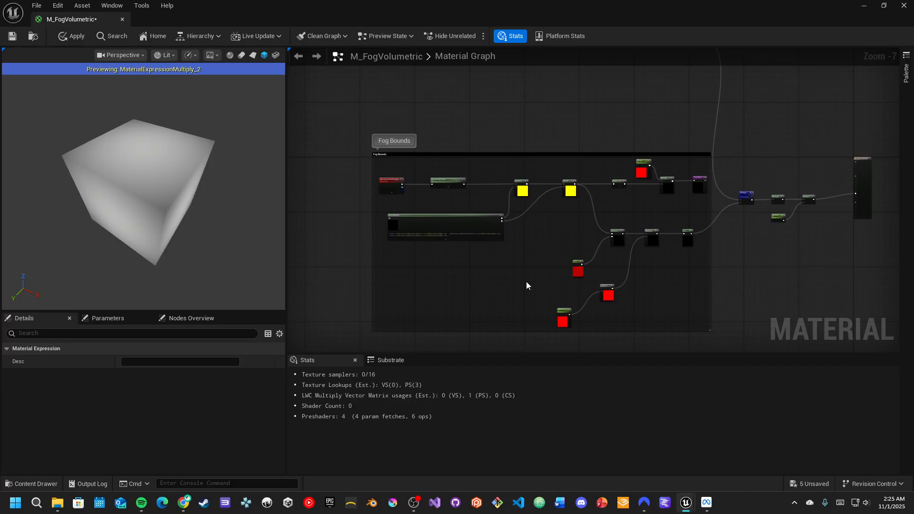
{"action": "right_click_drag", "start_coordinate": [563, 237], "coordinate": [520, 245]}
{"action": "scroll", "coordinate": [584, 229], "scroll_direction": "up", "scroll_amount": 1}
{"action": "right_click_drag", "start_coordinate": [642, 225], "coordinate": [554, 240]}
{"action": "scroll", "coordinate": [578, 238], "scroll_direction": "up", "scroll_amount": 2}
{"action": "right_click_drag", "start_coordinate": [653, 255], "coordinate": [598, 265]}
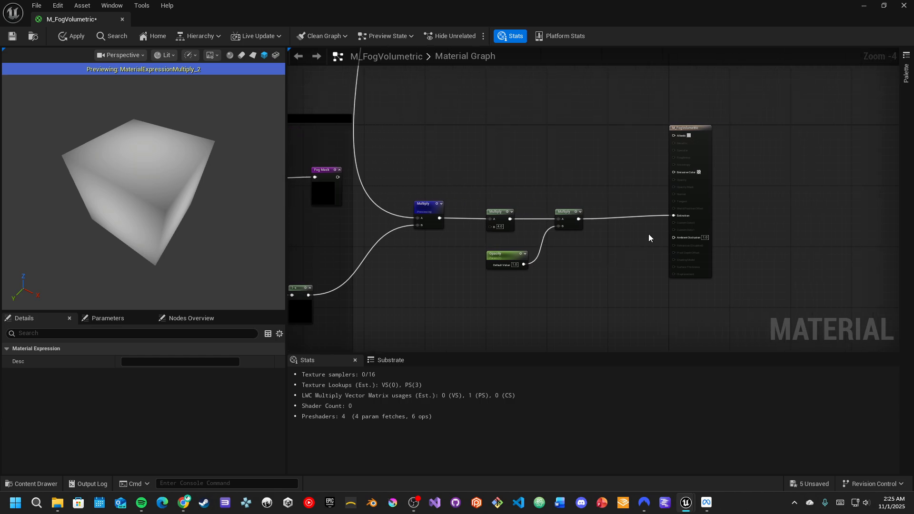
{"action": "scroll", "coordinate": [684, 209], "scroll_direction": "up", "scroll_amount": 2}
{"action": "left_click_drag", "start_coordinate": [207, 229], "coordinate": [128, 148]}
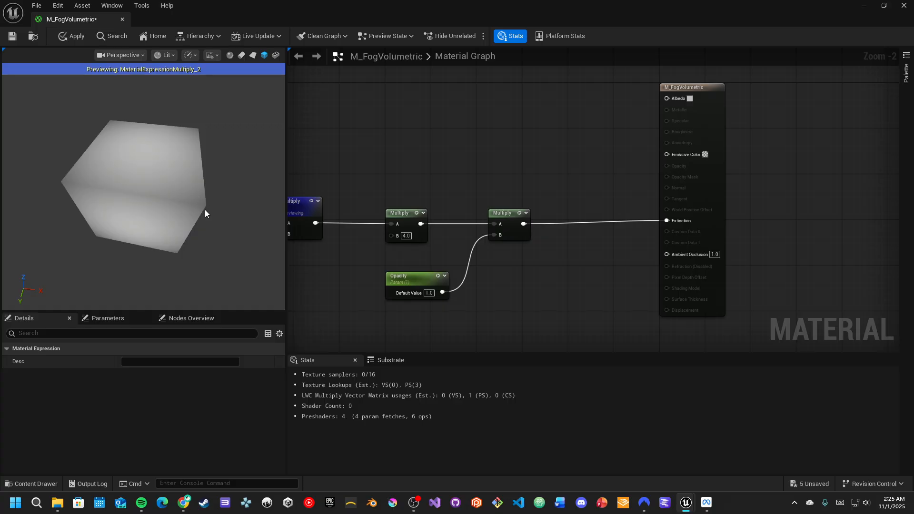
- Examine the Multiply and Opacity nodes feeding Extinction and the distance and height mask chains
{"action": "left_click_drag", "start_coordinate": [151, 179], "coordinate": [230, 167]}
{"action": "mouse_move", "coordinate": [154, 169]}
{"action": "left_mouse_down"}
{"action": "mouse_move", "coordinate": [151, 193]}
{"action": "mouse_move", "coordinate": [155, 172]}
{"action": "mouse_move", "coordinate": [138, 167]}
{"action": "mouse_move", "coordinate": [169, 167]}
{"action": "left_mouse_up"}
{"action": "right_click_drag", "start_coordinate": [307, 292], "coordinate": [421, 284]}
{"action": "left_click_drag", "start_coordinate": [131, 206], "coordinate": [145, 184]}
{"action": "right_click_drag", "start_coordinate": [402, 273], "coordinate": [522, 250]}
{"action": "scroll", "coordinate": [368, 239], "scroll_direction": "down", "scroll_amount": 1}
{"action": "right_click_drag", "start_coordinate": [351, 237], "coordinate": [521, 201]}
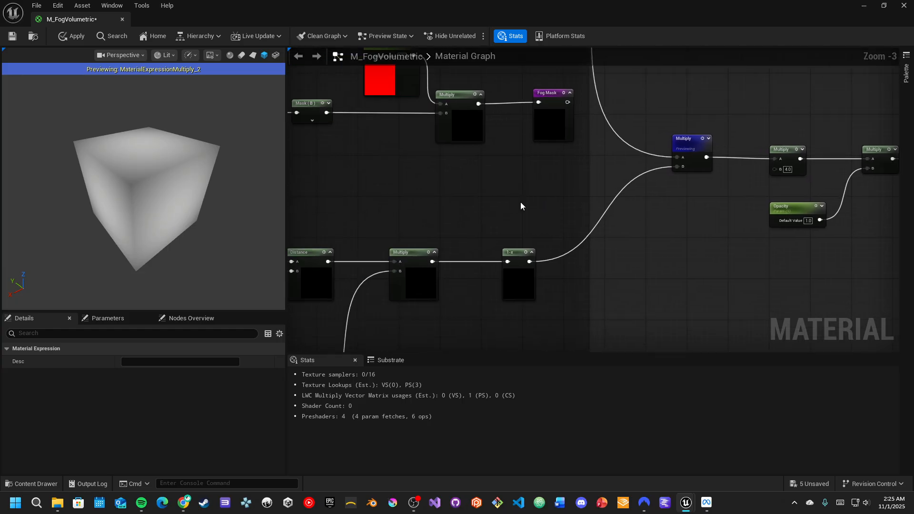
{"action": "right_click_drag", "start_coordinate": [398, 216], "coordinate": [555, 306]}
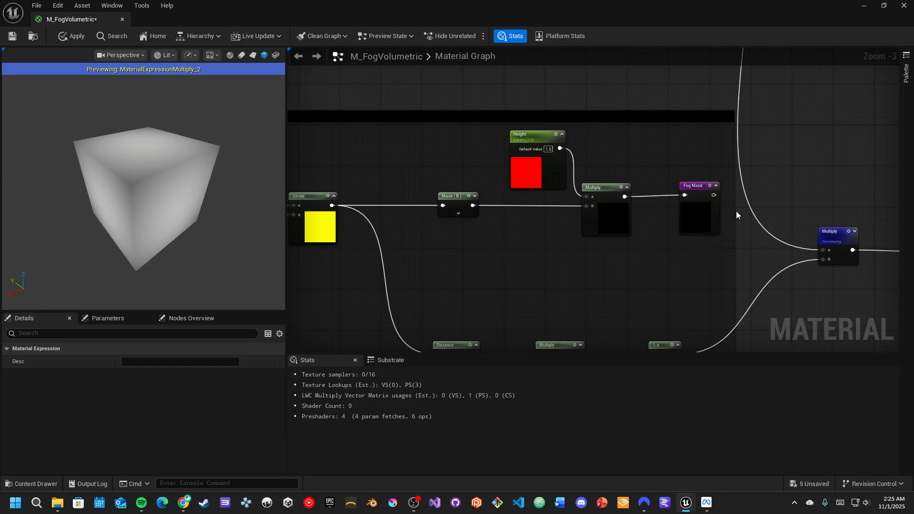
{"action": "right_click_drag", "start_coordinate": [650, 289], "coordinate": [537, 239]}
{"action": "right_click_drag", "start_coordinate": [420, 254], "coordinate": [479, 264]}
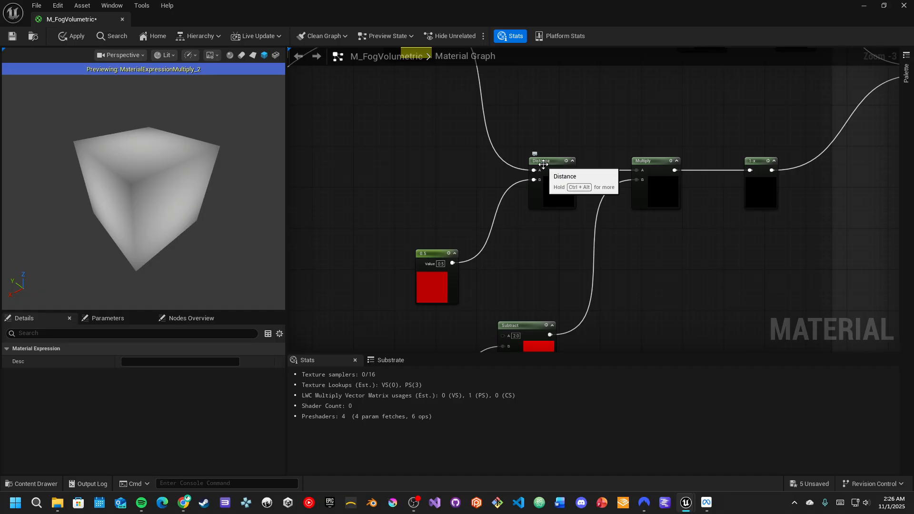
{"action": "right_click_drag", "start_coordinate": [536, 167], "coordinate": [587, 261]}
{"action": "scroll", "coordinate": [394, 238], "scroll_direction": "down", "scroll_amount": 1}
{"action": "right_click_drag", "start_coordinate": [395, 238], "coordinate": [630, 245]}
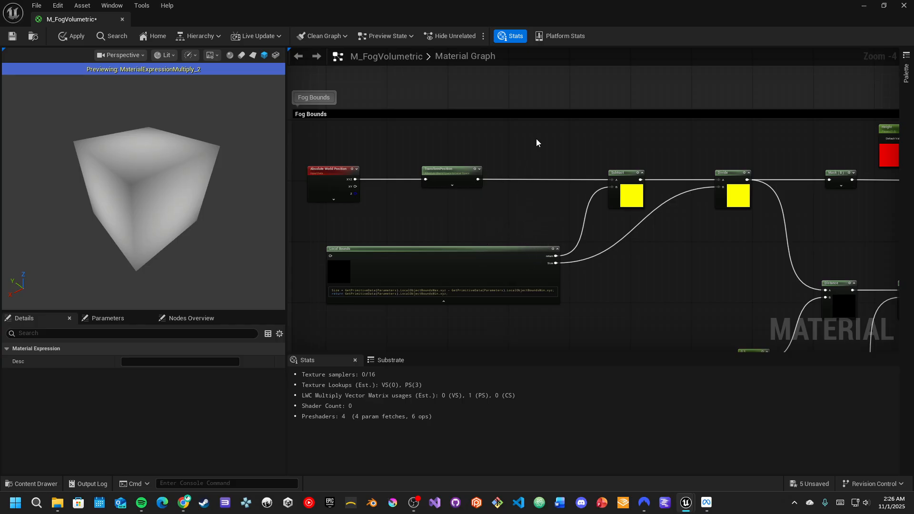
- Inspect the previewed Multiply node's result in the material preview
{"action": "scroll", "coordinate": [536, 141], "scroll_direction": "down", "scroll_amount": 2}
{"action": "right_click_drag", "start_coordinate": [517, 144], "coordinate": [488, 243]}
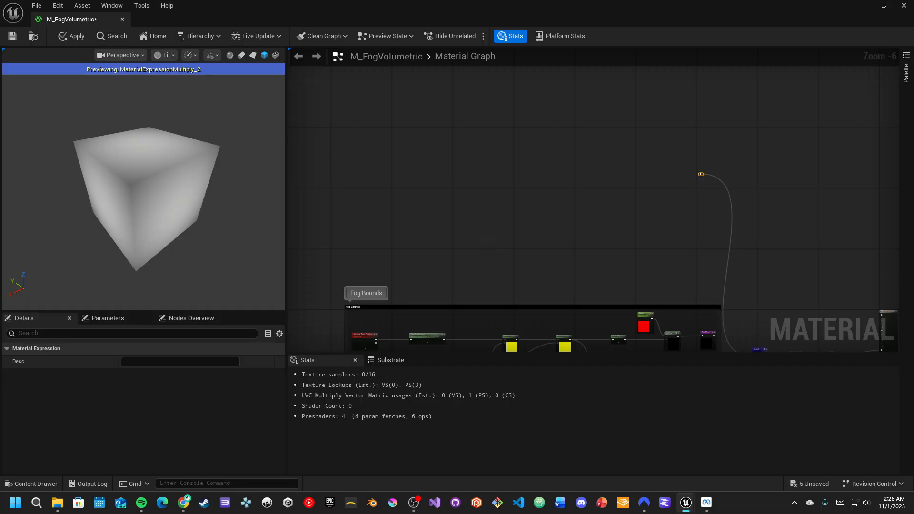
{"action": "right_click_drag", "start_coordinate": [769, 227], "coordinate": [669, 156]}
{"action": "right_click_drag", "start_coordinate": [721, 247], "coordinate": [697, 178]}
{"action": "scroll", "coordinate": [670, 212], "scroll_direction": "up", "scroll_amount": 1}
{"action": "scroll", "coordinate": [670, 213], "scroll_direction": "up", "scroll_amount": 1}
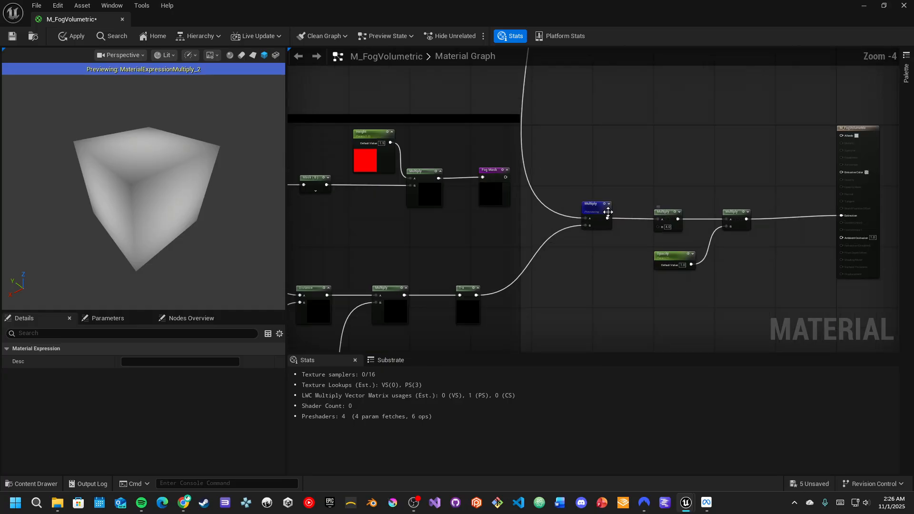
{"action": "right_click_drag", "start_coordinate": [670, 213], "coordinate": [678, 186]}
{"action": "scroll", "coordinate": [625, 214], "scroll_direction": "up", "scroll_amount": 1}
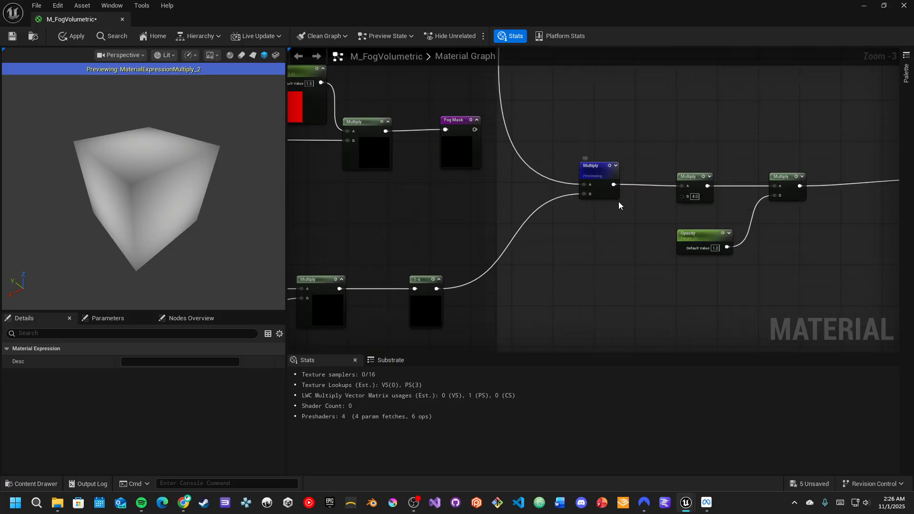
{"action": "left_click_drag", "start_coordinate": [140, 227], "coordinate": [167, 238]}
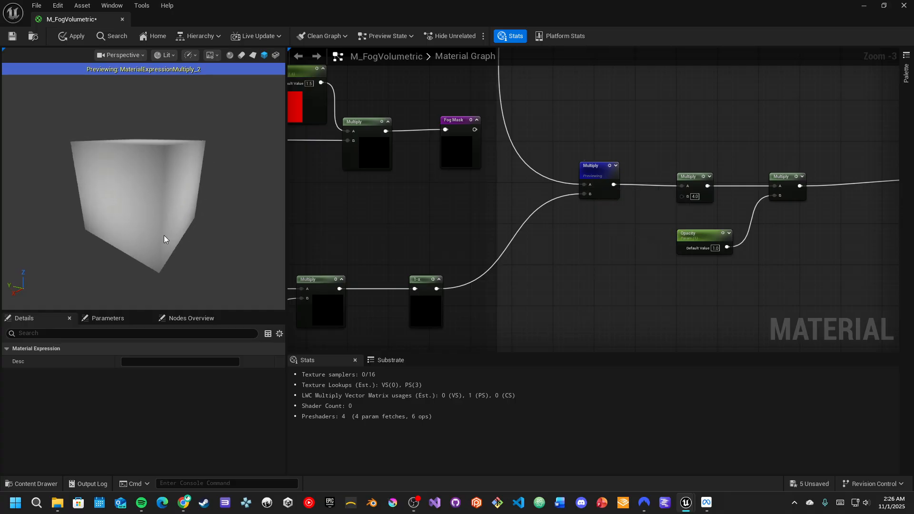
{"action": "left_click_drag", "start_coordinate": [67, 222], "coordinate": [56, 235]}
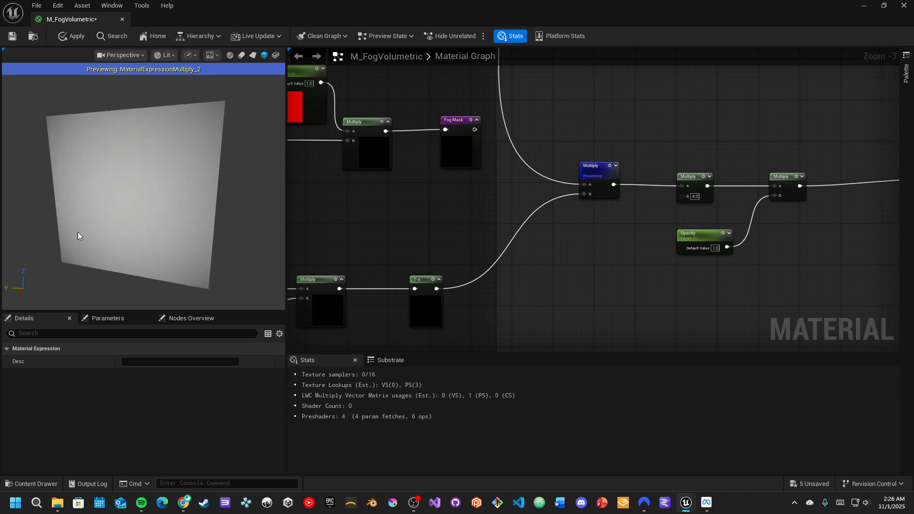
{"action": "right_click_drag", "start_coordinate": [238, 237], "coordinate": [221, 237]}
{"action": "left_click_drag", "start_coordinate": [242, 236], "coordinate": [220, 190]}
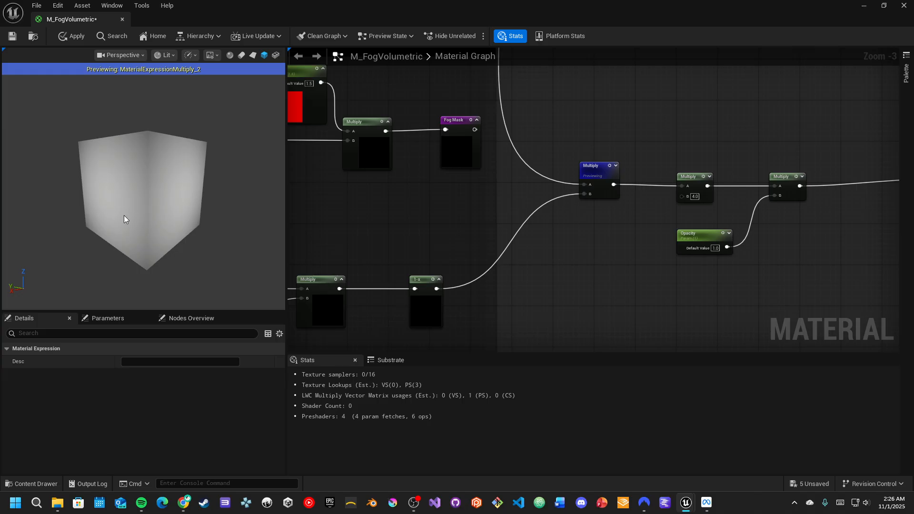
- Examine the Fog Bounds comment's nodes starting from Absolute World Position
{"action": "right_click_drag", "start_coordinate": [552, 121], "coordinate": [665, 292]}
{"action": "right_click_drag", "start_coordinate": [527, 137], "coordinate": [615, 264]}
{"action": "scroll", "coordinate": [589, 166], "scroll_direction": "down", "scroll_amount": 1}
{"action": "right_click_drag", "start_coordinate": [591, 146], "coordinate": [631, 233]}
{"action": "right_click_drag", "start_coordinate": [519, 157], "coordinate": [650, 214]}
{"action": "scroll", "coordinate": [650, 213], "scroll_direction": "down", "scroll_amount": 2}
{"action": "right_click_drag", "start_coordinate": [553, 212], "coordinate": [648, 101]}
{"action": "scroll", "coordinate": [598, 171], "scroll_direction": "up", "scroll_amount": 1}
{"action": "right_click_drag", "start_coordinate": [547, 202], "coordinate": [579, 171]}
{"action": "scroll", "coordinate": [590, 197], "scroll_direction": "up", "scroll_amount": 2}
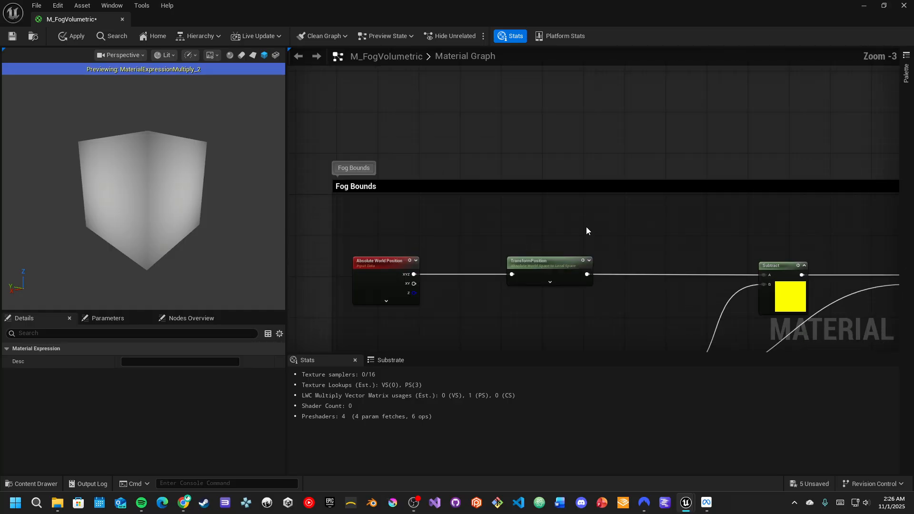
- Copy the Absolute World Position and TransformPosition nodes and paste them into an empty area of the graph
{"action": "left_click", "coordinate": [589, 260]}
{"action": "left_click_drag", "start_coordinate": [349, 235], "coordinate": [615, 329]}
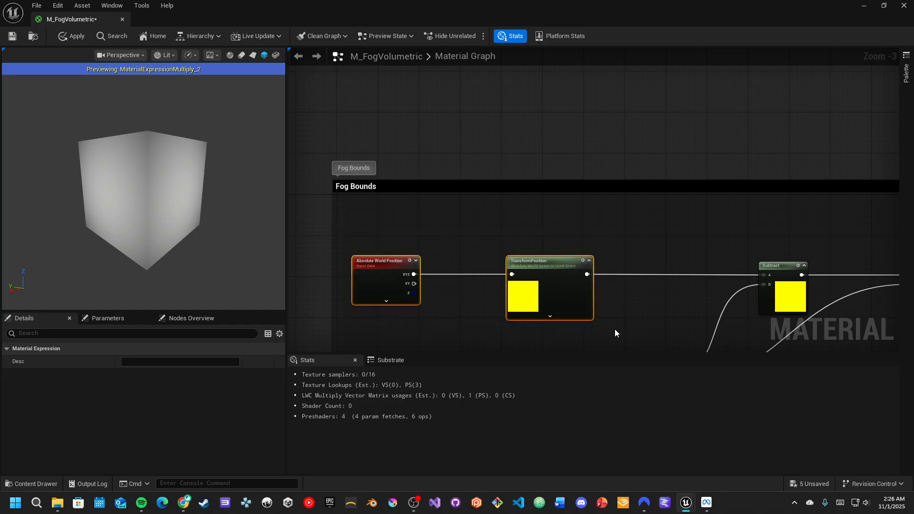
{"action": "left_click", "coordinate": [388, 257]}
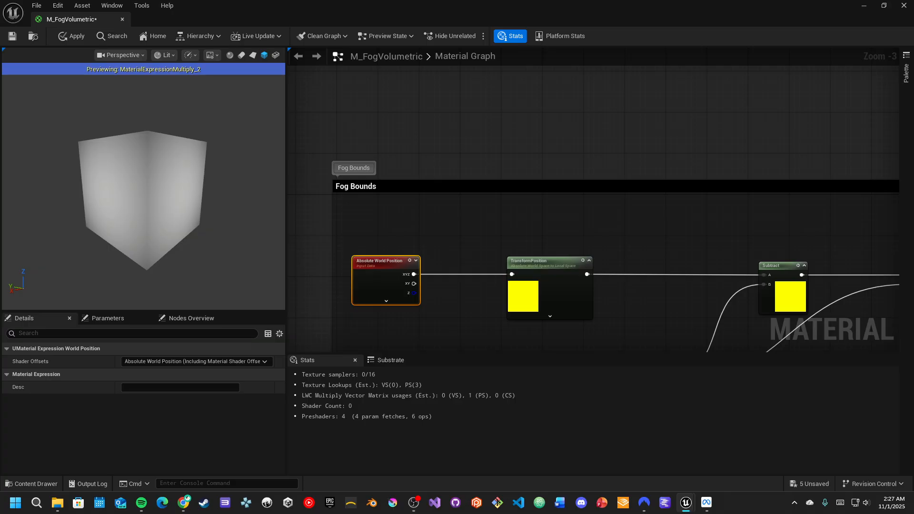
{"action": "left_click", "coordinate": [383, 253]}
{"action": "left_click_drag", "start_coordinate": [346, 231], "coordinate": [623, 332]}
{"action": "scroll", "coordinate": [616, 184], "scroll_direction": "down", "scroll_amount": 3}
{"action": "right_click_drag", "start_coordinate": [597, 127], "coordinate": [582, 263]}
{"action": "right_click_drag", "start_coordinate": [602, 153], "coordinate": [610, 223]}
{"action": "left_click", "coordinate": [529, 226]}
{"action": "key", "text": "ctrl+v"}
{"action": "scroll", "coordinate": [512, 228], "scroll_direction": "up", "scroll_amount": 4}
{"action": "left_click_drag", "start_coordinate": [513, 228], "coordinate": [439, 227]}
{"action": "right_click_drag", "start_coordinate": [740, 194], "coordinate": [650, 165]}
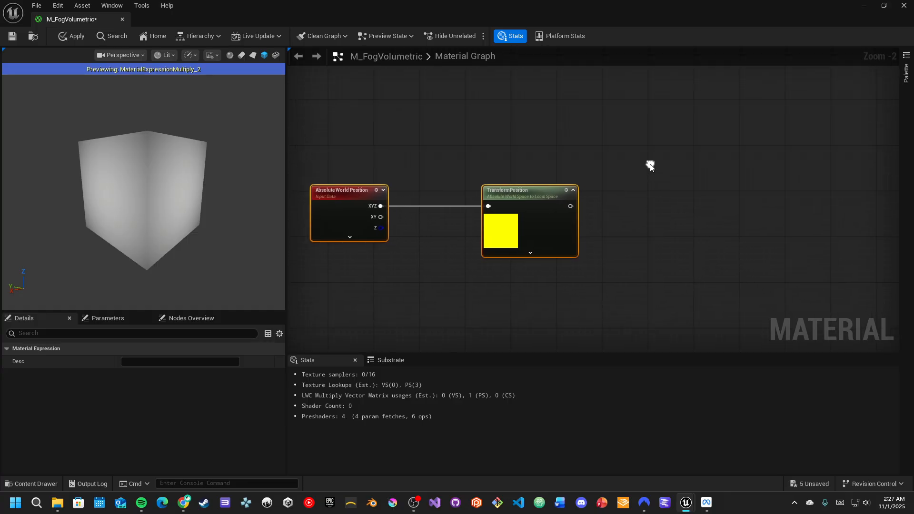
- Add a ComponentMask node keeping R and G, connected to the pasted TransformPosition's output
{"action": "left_click", "coordinate": [536, 194]}
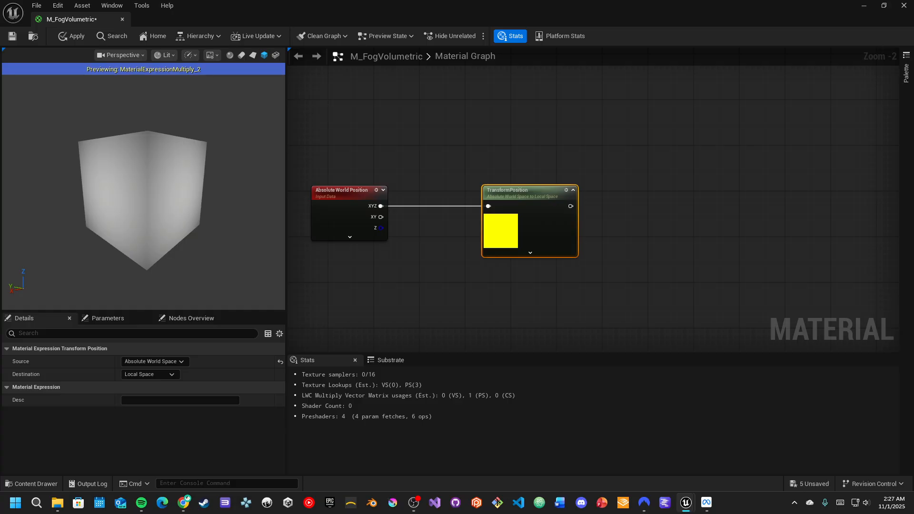
{"action": "left_click_drag", "start_coordinate": [570, 206], "coordinate": [620, 207]}
{"action": "type", "text": "mask"}
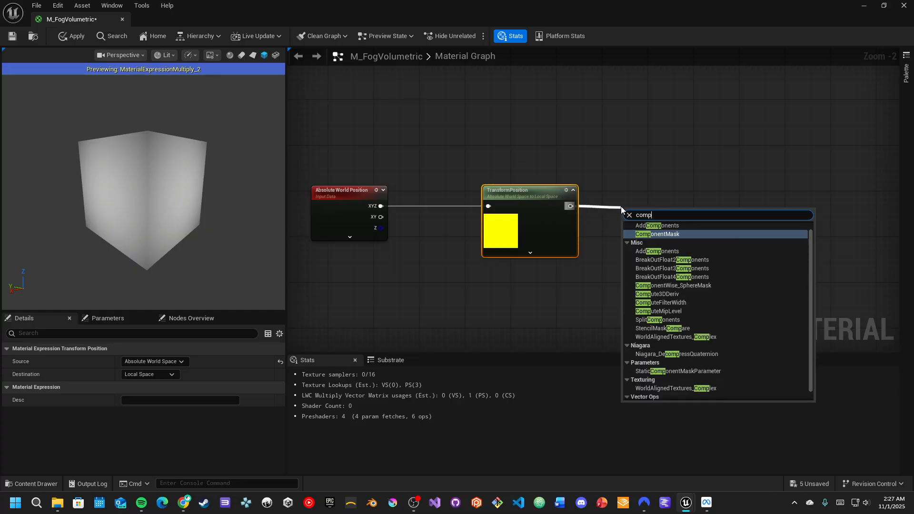
{"action": "key", "text": "Return"}
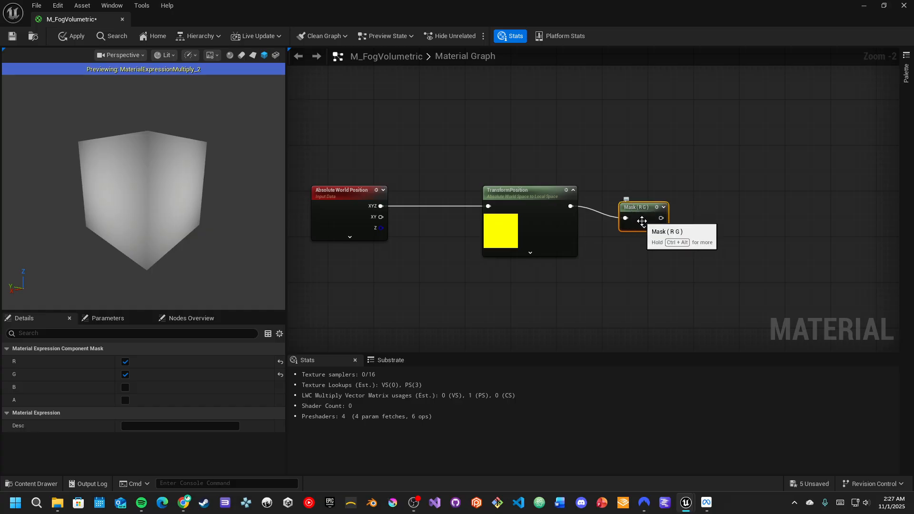
{"action": "left_click", "coordinate": [644, 227]}
{"action": "left_click_drag", "start_coordinate": [646, 229], "coordinate": [651, 218]}
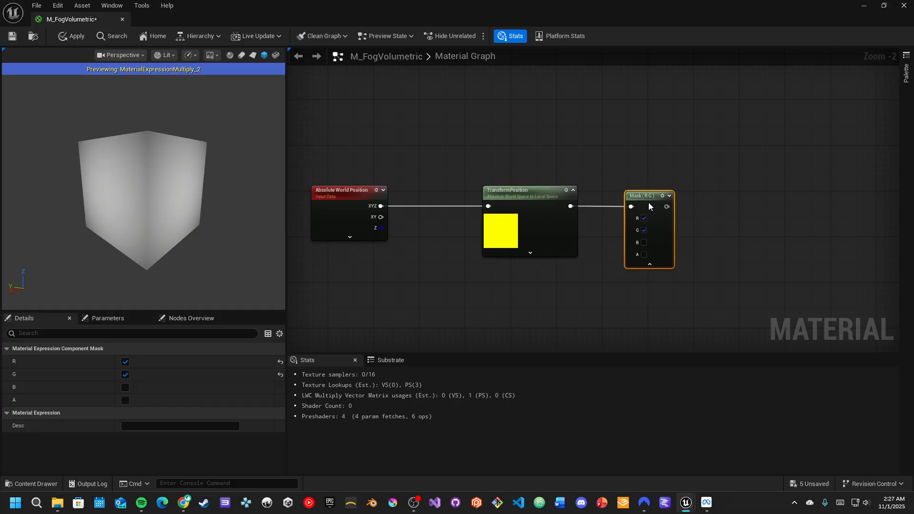
- Preview the Mask (R G) node in the material preview
{"action": "right_click_drag", "start_coordinate": [753, 228], "coordinate": [615, 236]}
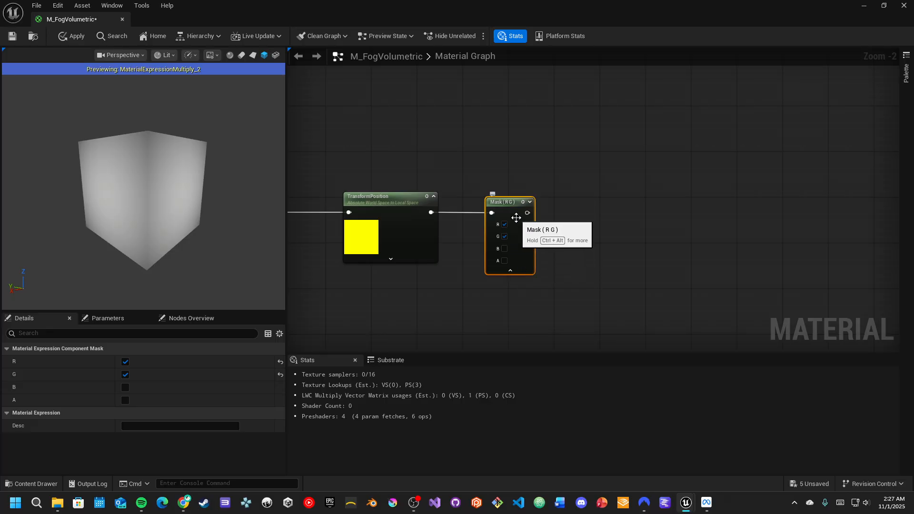
{"action": "left_click_drag", "start_coordinate": [165, 165], "coordinate": [199, 192]}
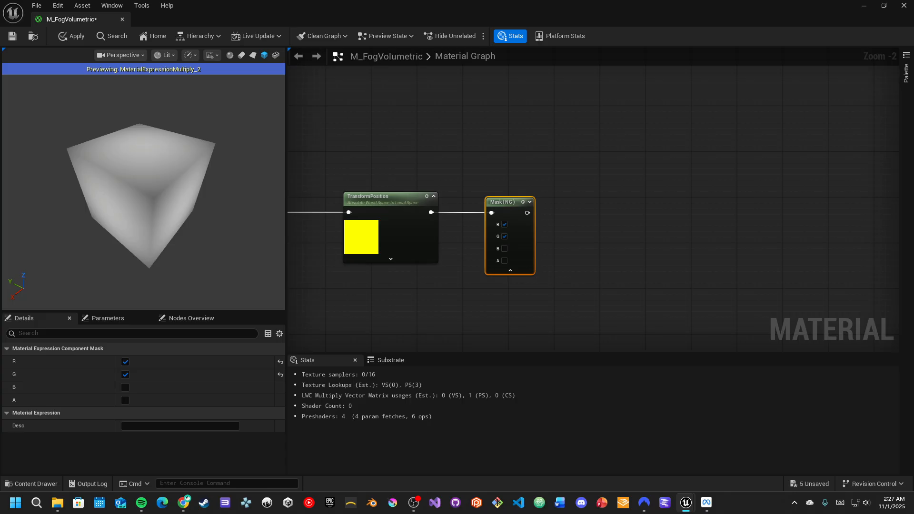
{"action": "left_click", "coordinate": [523, 201]}
{"action": "left_click_drag", "start_coordinate": [174, 190], "coordinate": [202, 171]}
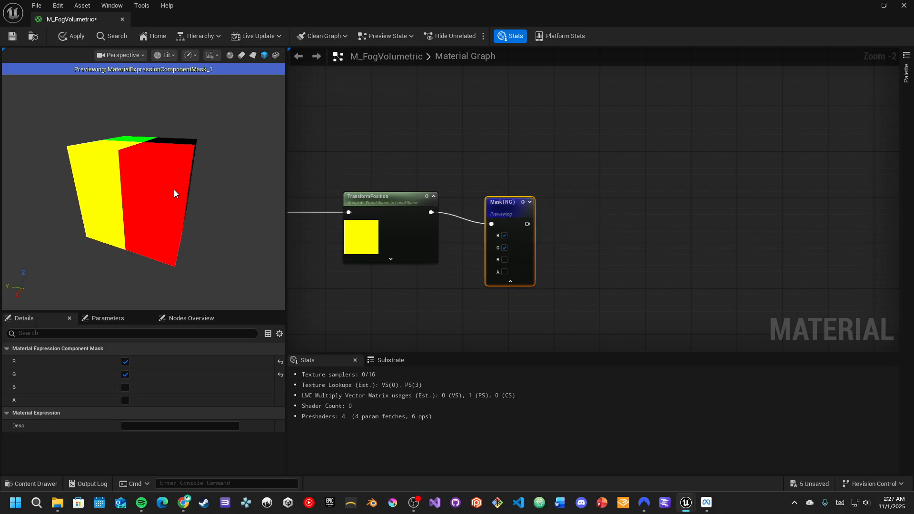
{"action": "left_click_drag", "start_coordinate": [194, 240], "coordinate": [162, 145]}
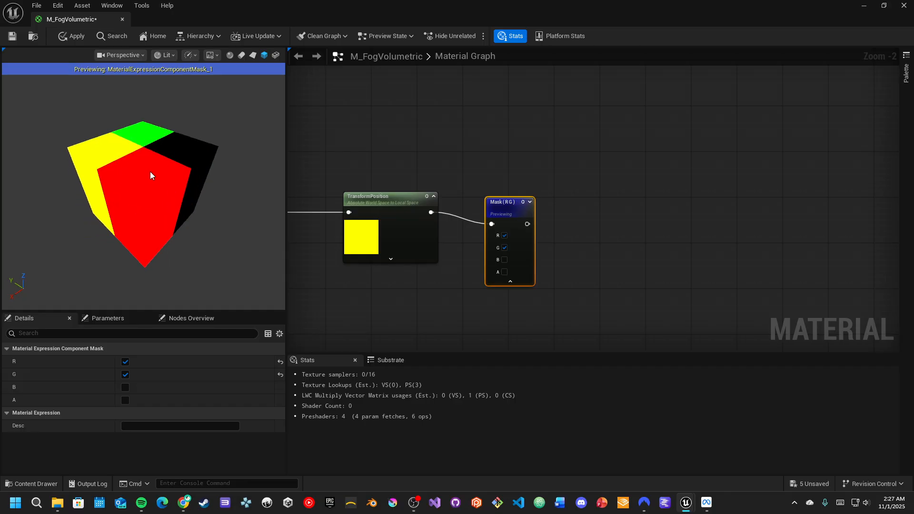
- Add a Divide node connected to the Mask (R G) output
{"action": "left_click_drag", "start_coordinate": [526, 224], "coordinate": [589, 216]}
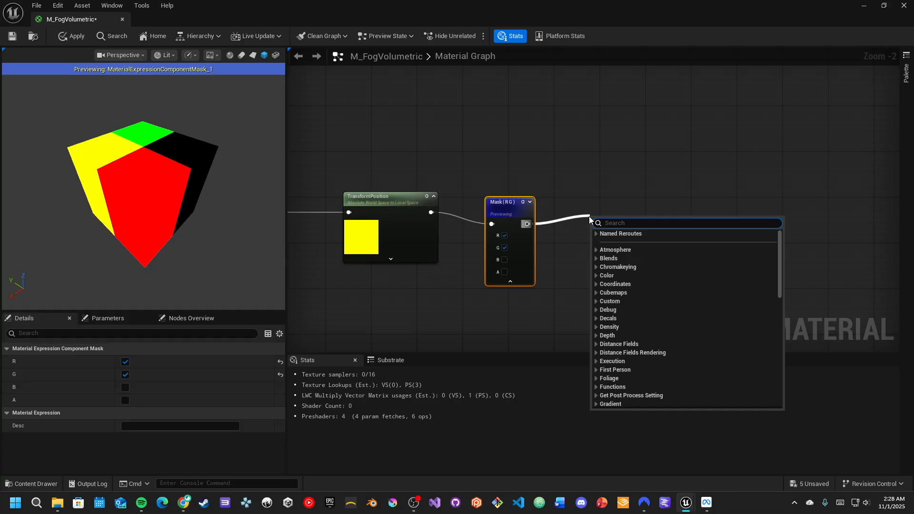
{"action": "type", "text": "div"}
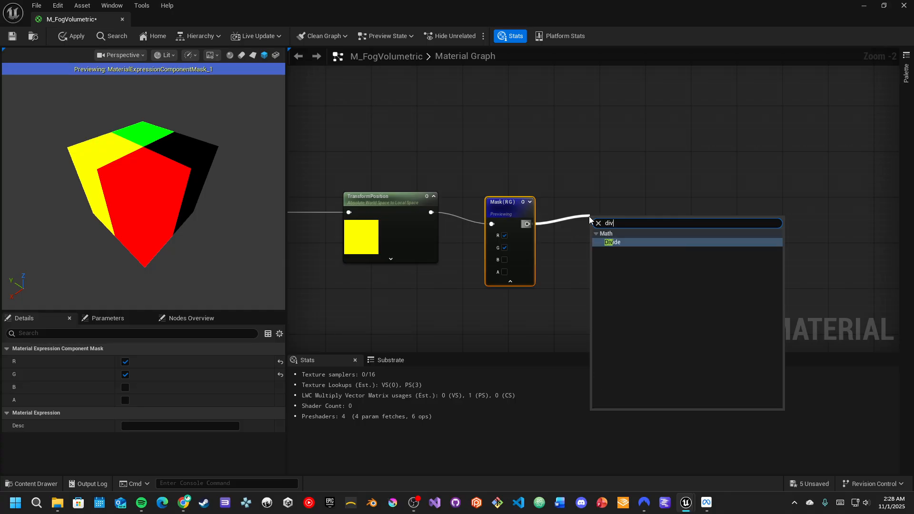
{"action": "key", "text": "Return"}
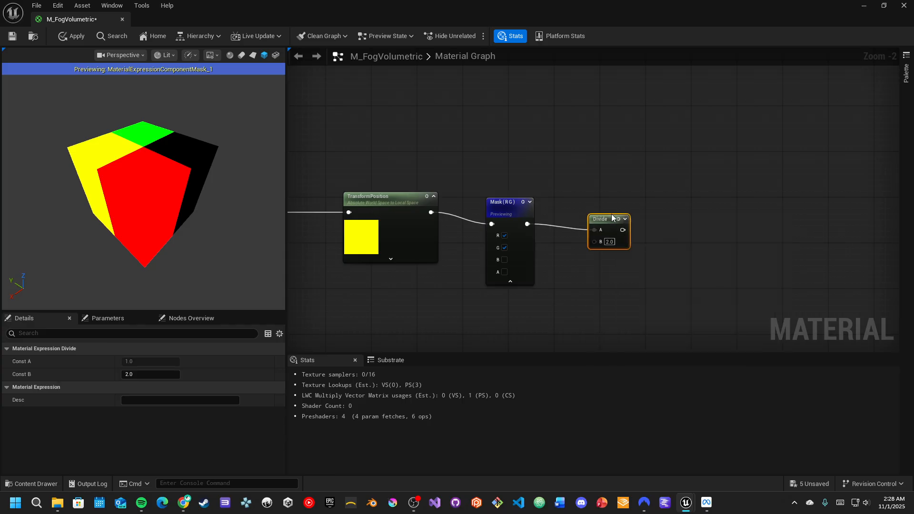
- Select the four new nodes and straighten their connections
{"action": "scroll", "coordinate": [623, 216], "scroll_direction": "down", "scroll_amount": 2}
{"action": "left_click_drag", "start_coordinate": [337, 178], "coordinate": [636, 230]}
{"action": "key", "text": "q"}
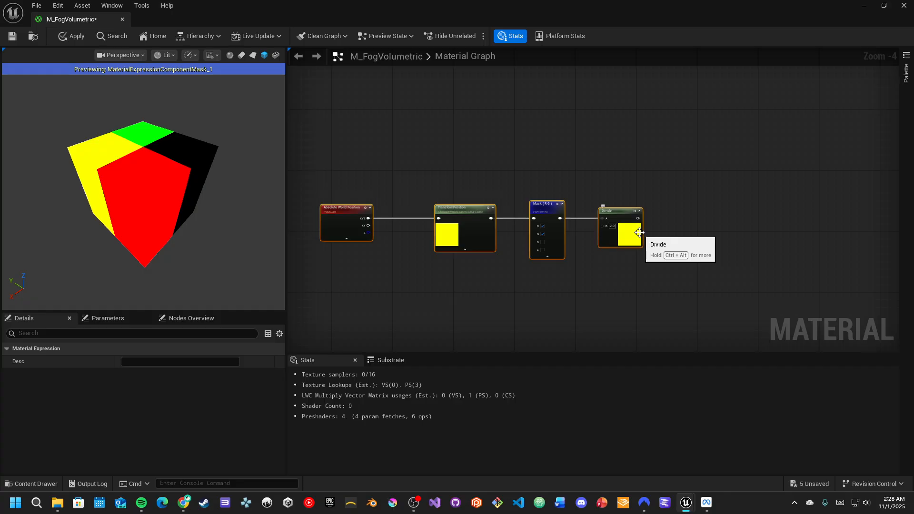
{"action": "scroll", "coordinate": [668, 236], "scroll_direction": "up", "scroll_amount": 2}
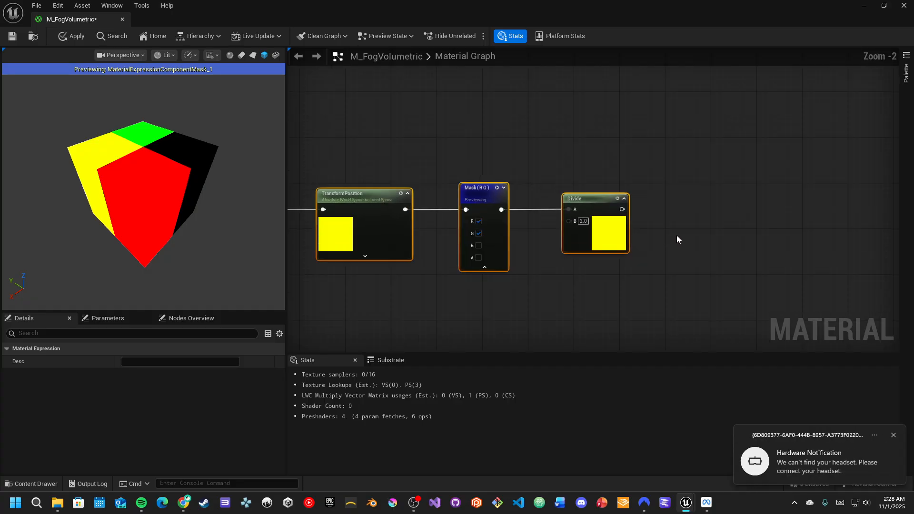
{"action": "scroll", "coordinate": [681, 233], "scroll_direction": "up", "scroll_amount": 1}
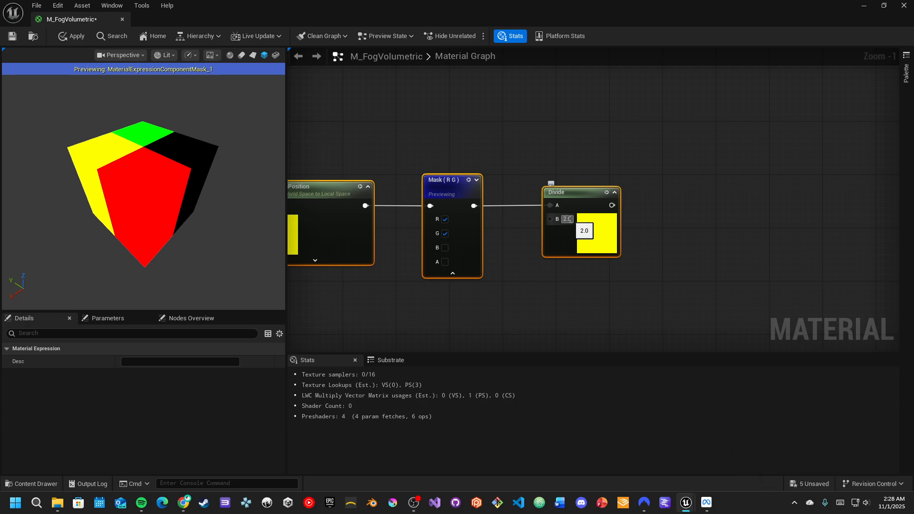
- Set the Divide node's B value to 100
{"action": "left_click", "coordinate": [567, 219]}
{"action": "key", "text": "BackSpace"}
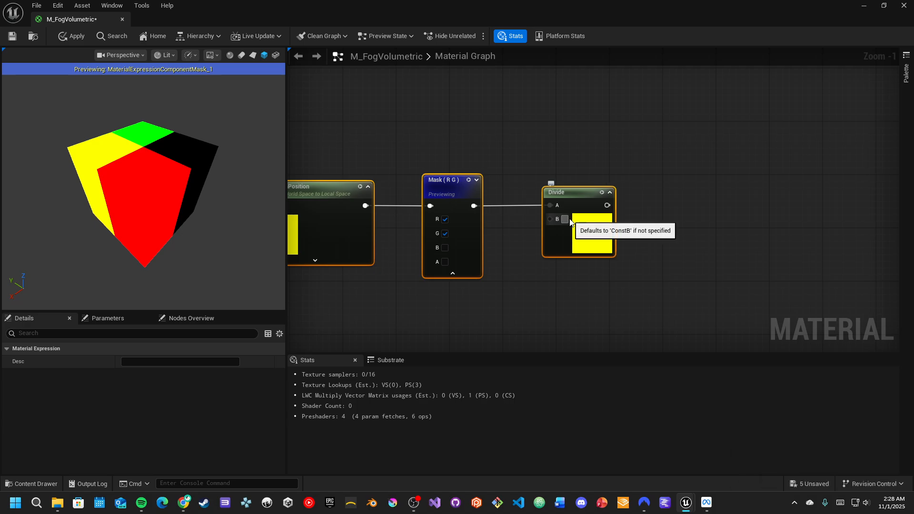
{"action": "type", "text": "100"}
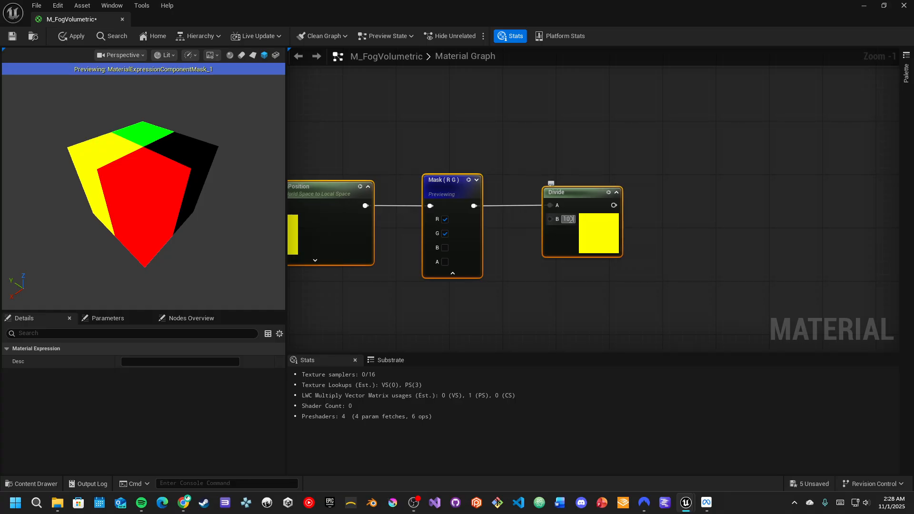
{"action": "key", "text": "Return"}
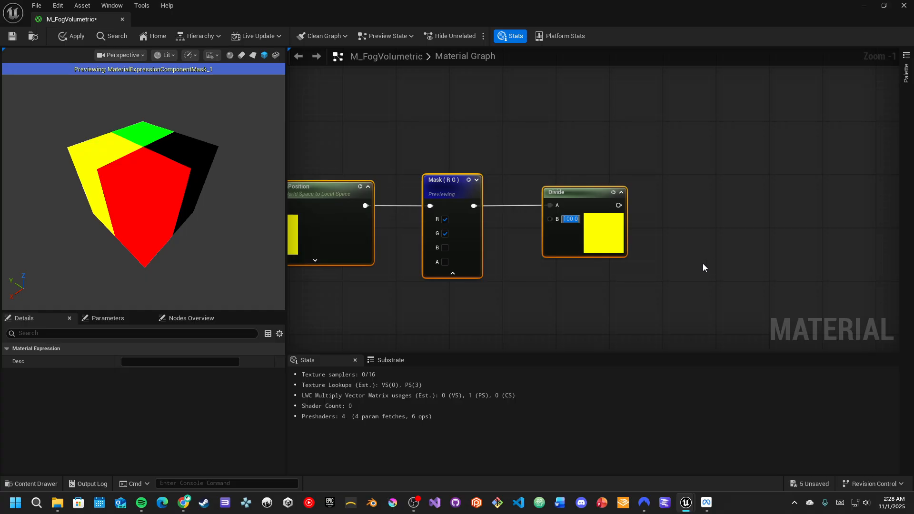
- Orbit and zoom the material preview to examine the Mask (R G) output
{"action": "right_click_drag", "start_coordinate": [689, 267], "coordinate": [601, 190]}
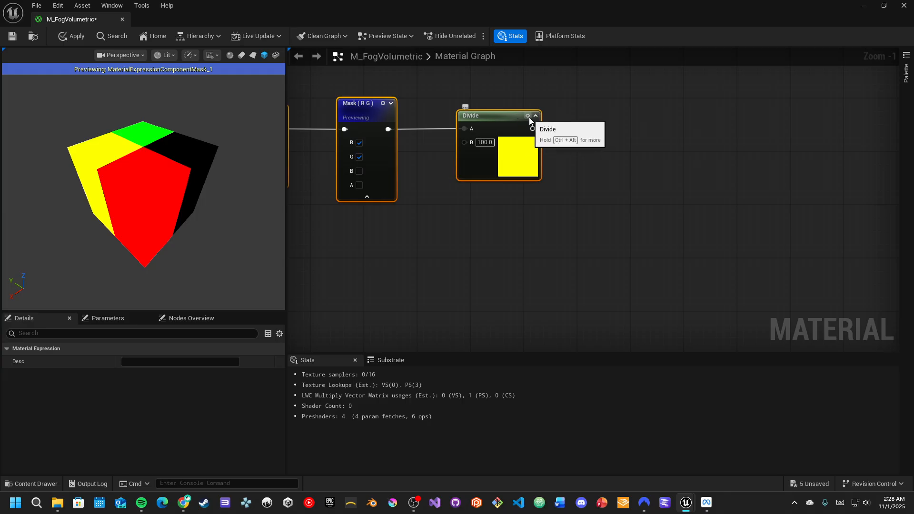
{"action": "left_click_drag", "start_coordinate": [163, 165], "coordinate": [190, 183]}
{"action": "scroll", "coordinate": [163, 165], "scroll_direction": "up", "scroll_amount": 5}
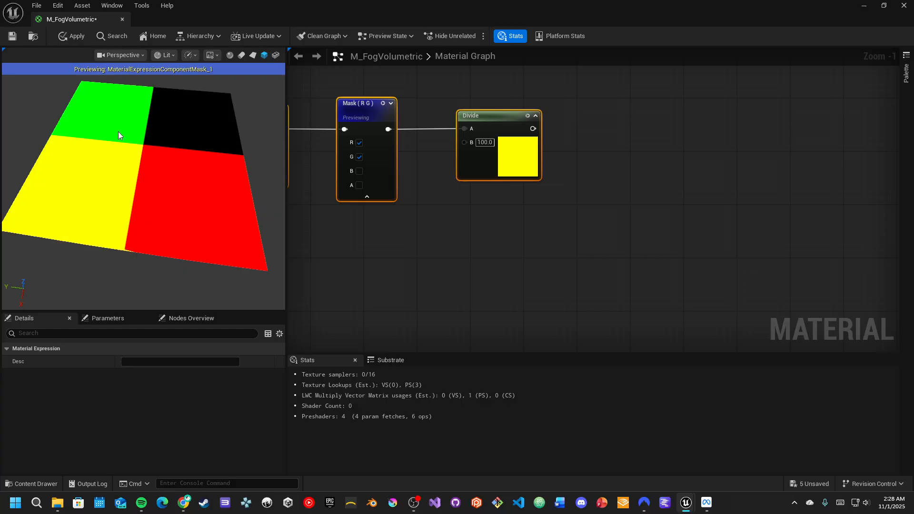
{"action": "mouse_move", "coordinate": [170, 207]}
{"action": "left_mouse_down"}
{"action": "mouse_move", "coordinate": [190, 208]}
{"action": "mouse_move", "coordinate": [173, 207]}
{"action": "mouse_move", "coordinate": [193, 219]}
{"action": "mouse_move", "coordinate": [164, 196]}
{"action": "left_mouse_up"}
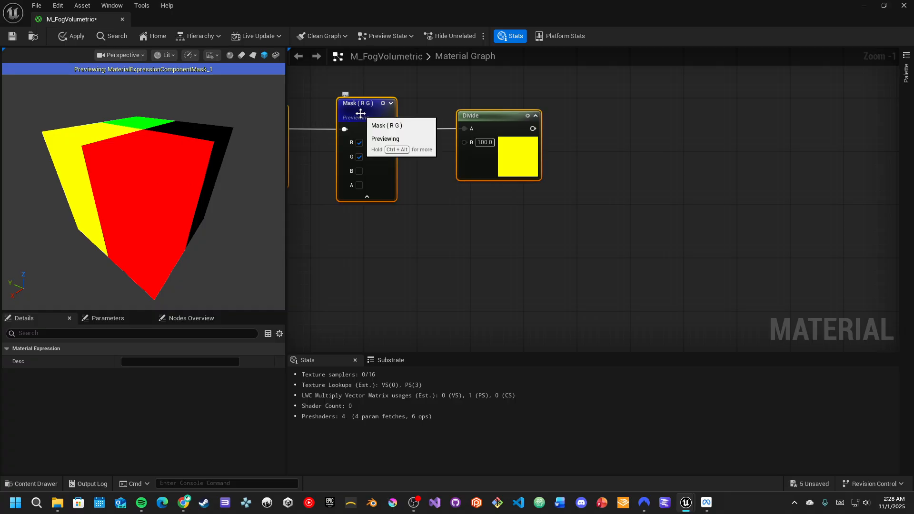
{"action": "left_click_drag", "start_coordinate": [165, 180], "coordinate": [186, 190]}
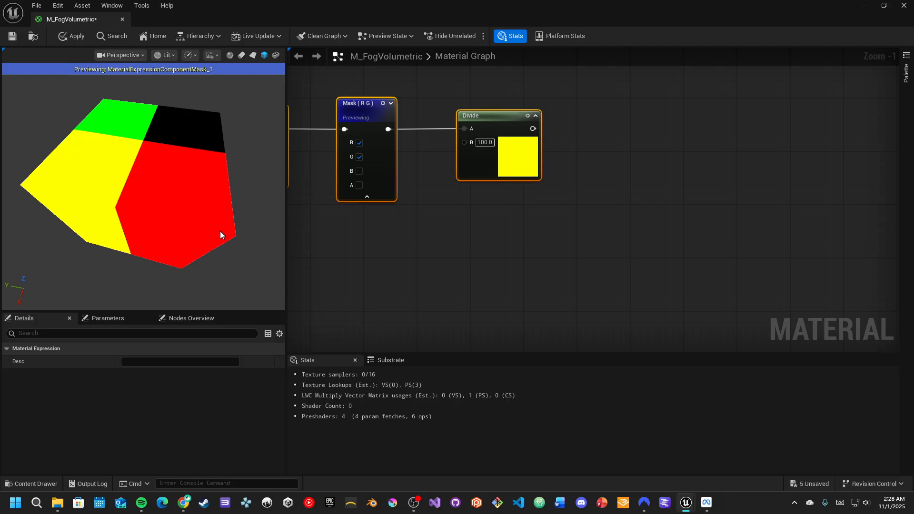
{"action": "right_click_drag", "start_coordinate": [332, 236], "coordinate": [468, 238]}
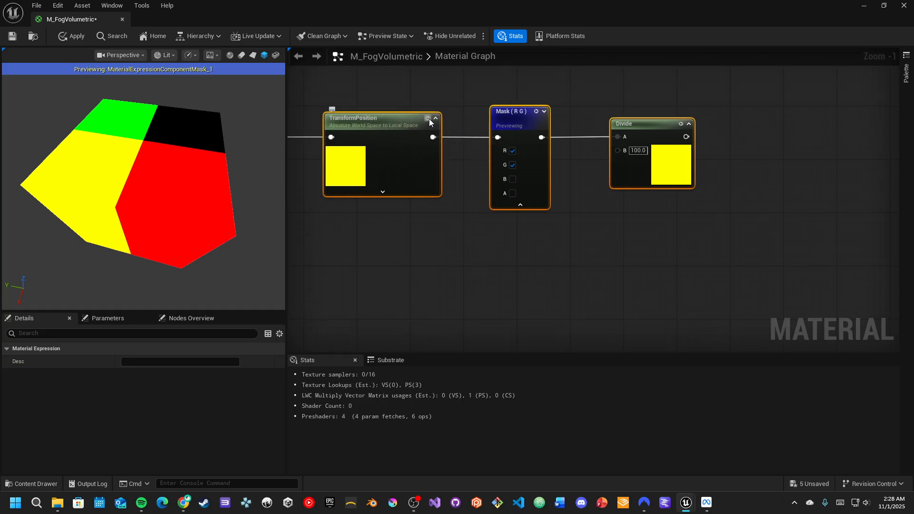
- Preview the TransformPosition node and orbit the preview to examine its output
{"action": "key", "text": "space"}
{"action": "left_click_drag", "start_coordinate": [138, 235], "coordinate": [148, 235]}
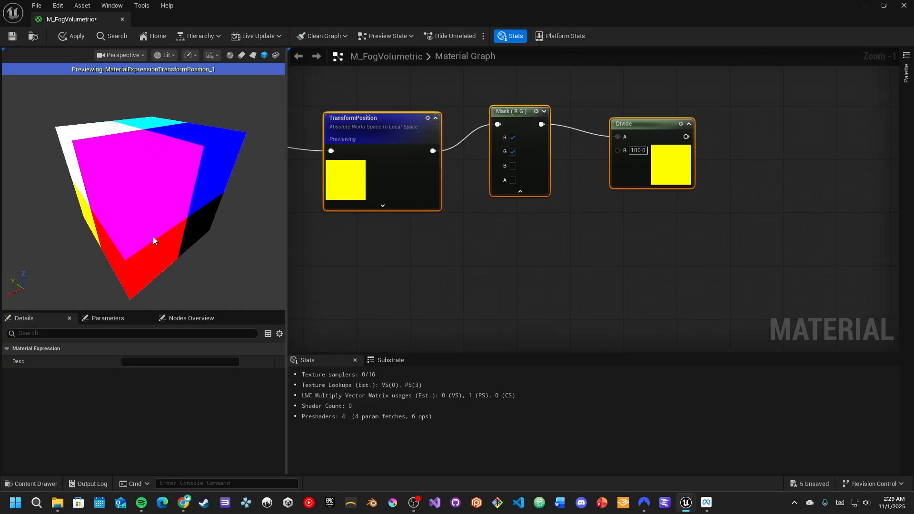
{"action": "left_click_drag", "start_coordinate": [128, 173], "coordinate": [36, 159]}
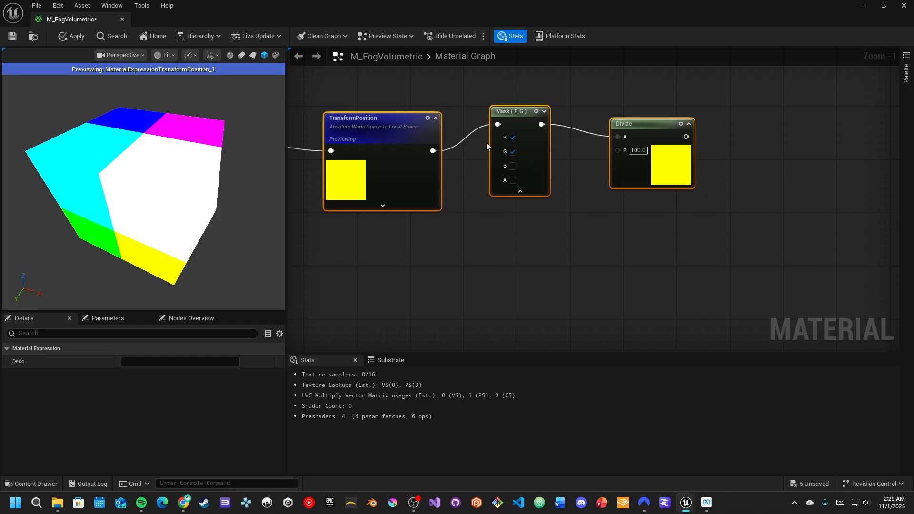
{"action": "left_click_drag", "start_coordinate": [161, 218], "coordinate": [274, 213]}
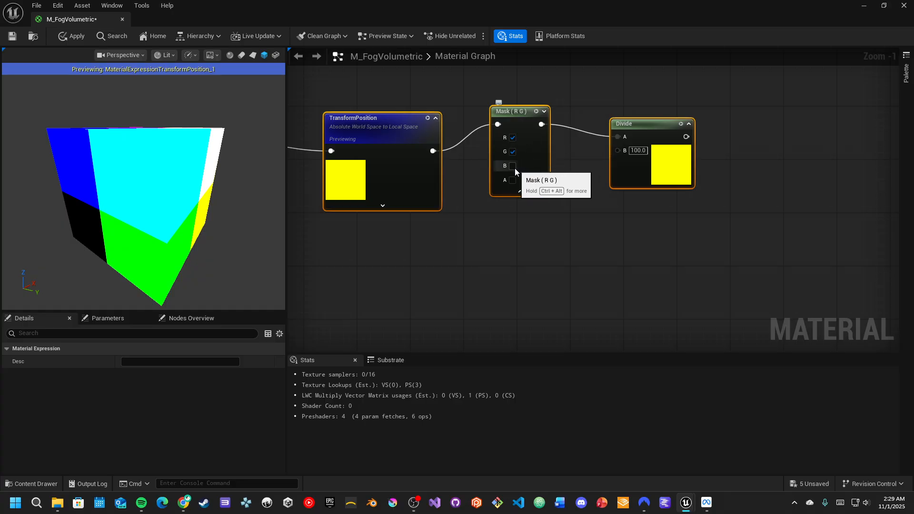
{"action": "left_click_drag", "start_coordinate": [153, 185], "coordinate": [128, 267]}
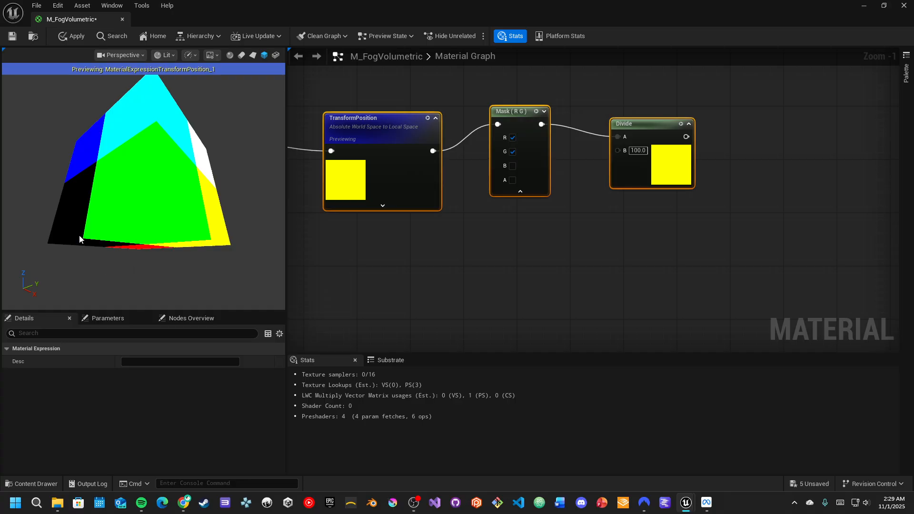
{"action": "left_click_drag", "start_coordinate": [82, 239], "coordinate": [74, 158]}
{"action": "left_click_drag", "start_coordinate": [145, 115], "coordinate": [122, 123]}
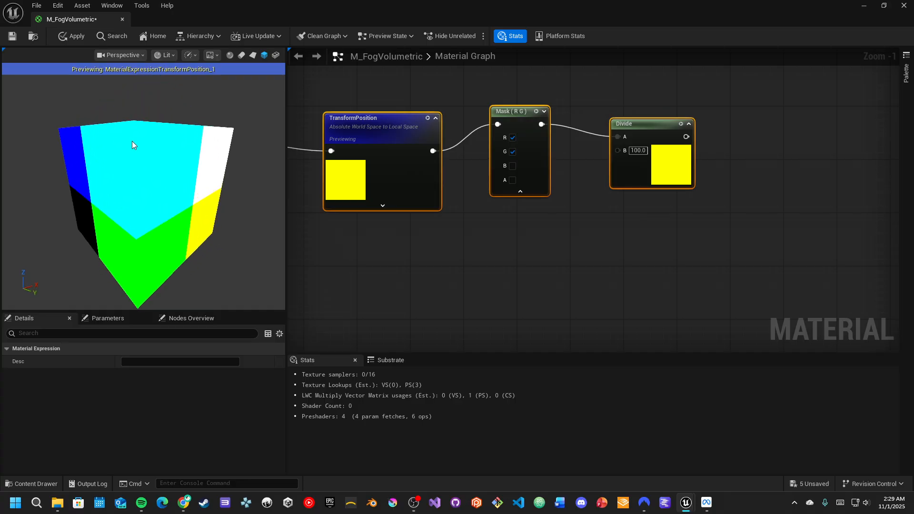
- Switch the preview back to the Mask (R G) node and orbit to examine it
{"action": "key", "text": "space"}
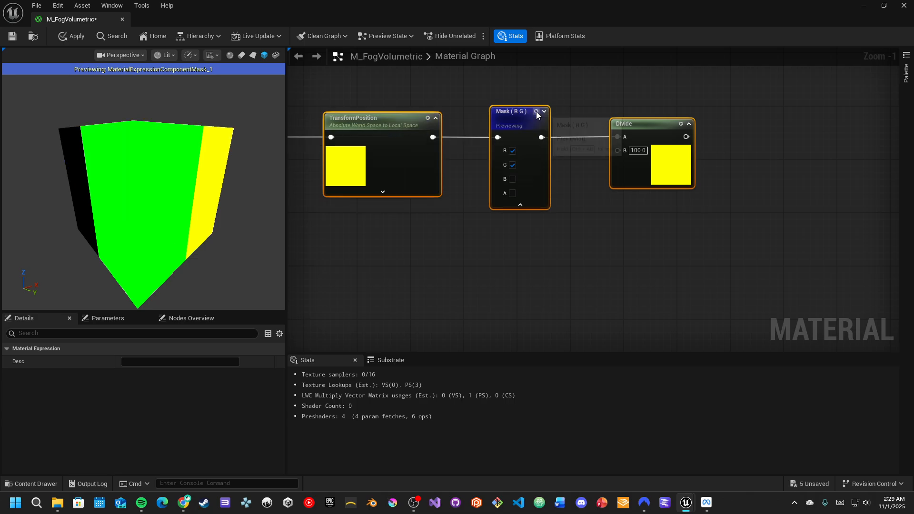
{"action": "left_click_drag", "start_coordinate": [204, 153], "coordinate": [204, 181]}
{"action": "left_click_drag", "start_coordinate": [141, 178], "coordinate": [193, 158]}
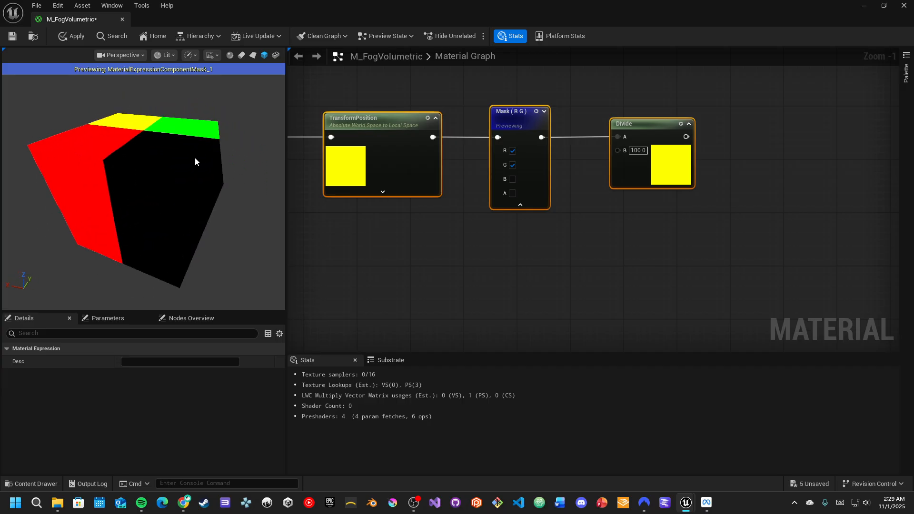
{"action": "mouse_move", "coordinate": [126, 137]}
{"action": "left_mouse_down"}
{"action": "mouse_move", "coordinate": [128, 145]}
{"action": "mouse_move", "coordinate": [126, 137]}
{"action": "left_mouse_up"}
- Preview the Divide node and orbit the preview to examine its result
{"action": "left_click", "coordinate": [681, 123]}
{"action": "left_click_drag", "start_coordinate": [146, 194], "coordinate": [177, 184]}
{"action": "left_click_drag", "start_coordinate": [92, 191], "coordinate": [194, 164]}
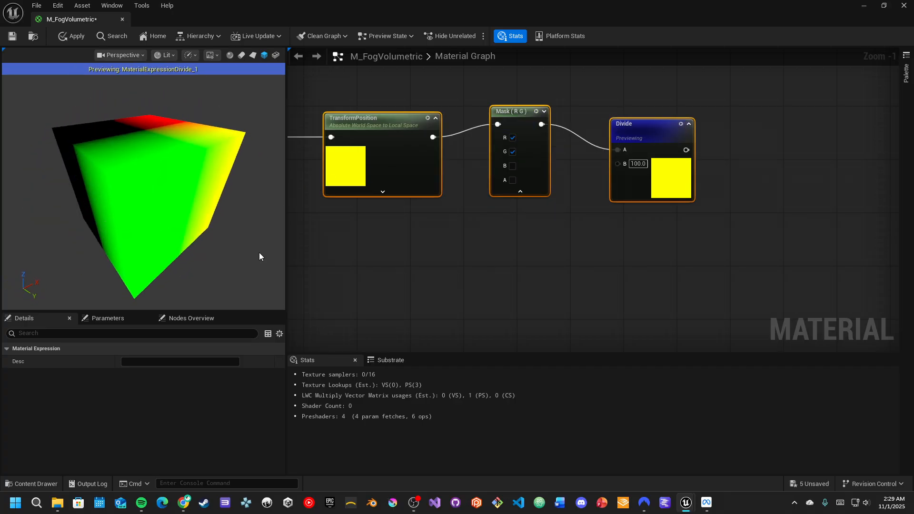
- Add a Multiply node connected to the Divide node's output
{"action": "right_click_drag", "start_coordinate": [726, 255], "coordinate": [594, 144]}
{"action": "left_click_drag", "start_coordinate": [589, 121], "coordinate": [684, 177]}
{"action": "type", "text": "multi"}
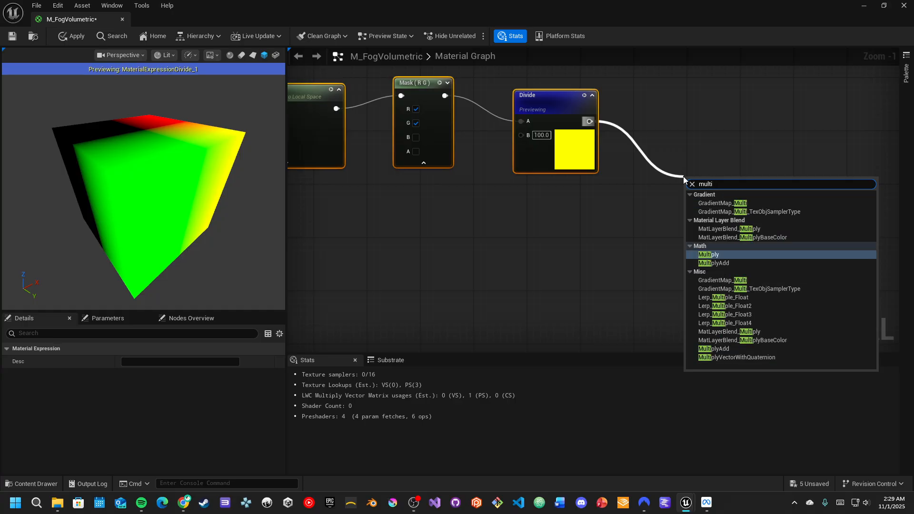
{"action": "key", "text": "Return"}
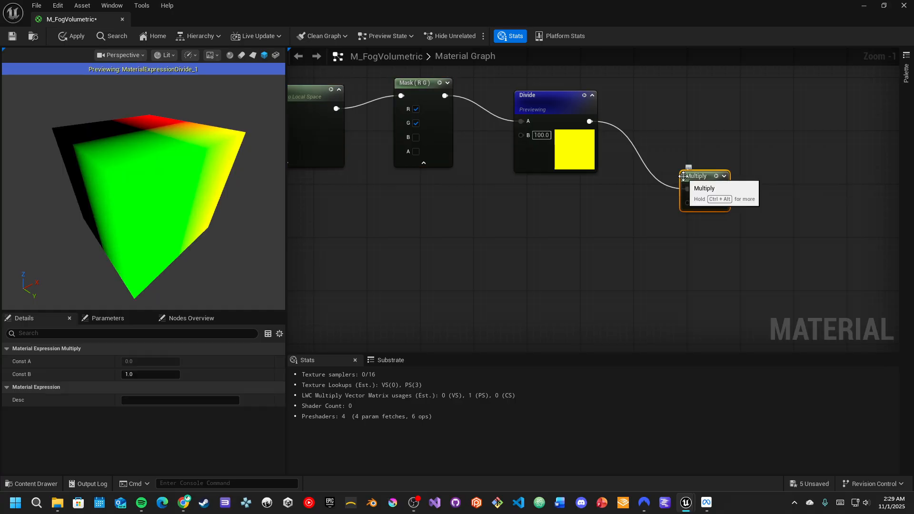
- Add a Scalar Parameter wired into the Multiply node's B input
{"action": "left_click_drag", "start_coordinate": [689, 204], "coordinate": [590, 284]}
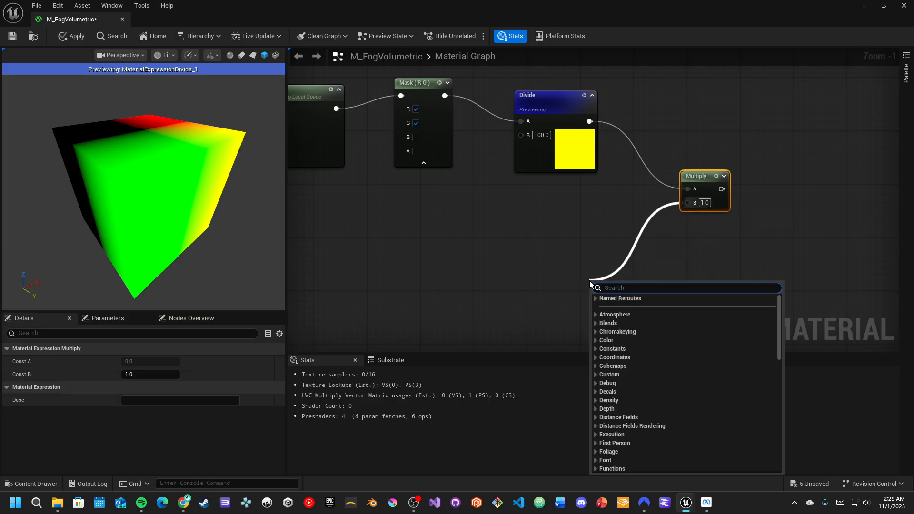
{"action": "type", "text": "sclar"}
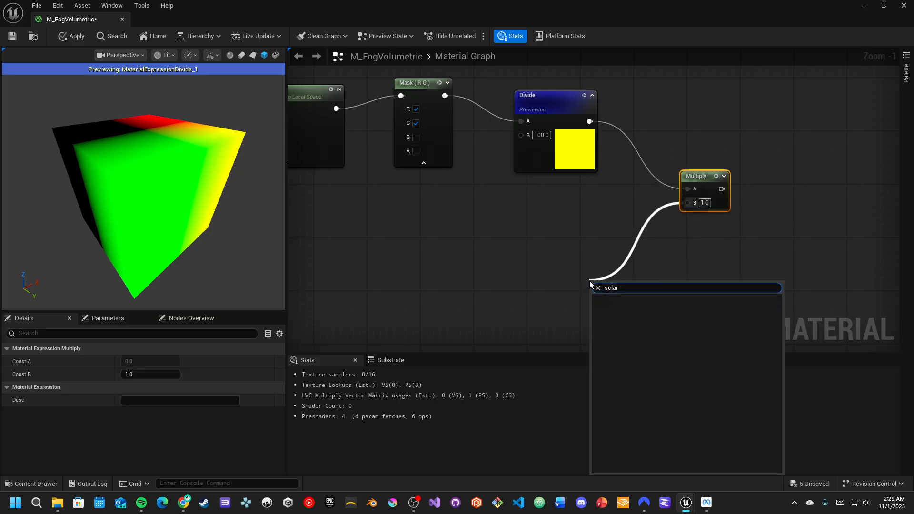
{"action": "key", "text": "BackSpace"}
{"action": "key", "text": "BackSpace"}
{"action": "key", "text": "BackSpace"}
{"action": "key", "text": "BackSpace"}
{"action": "type", "text": "a"}
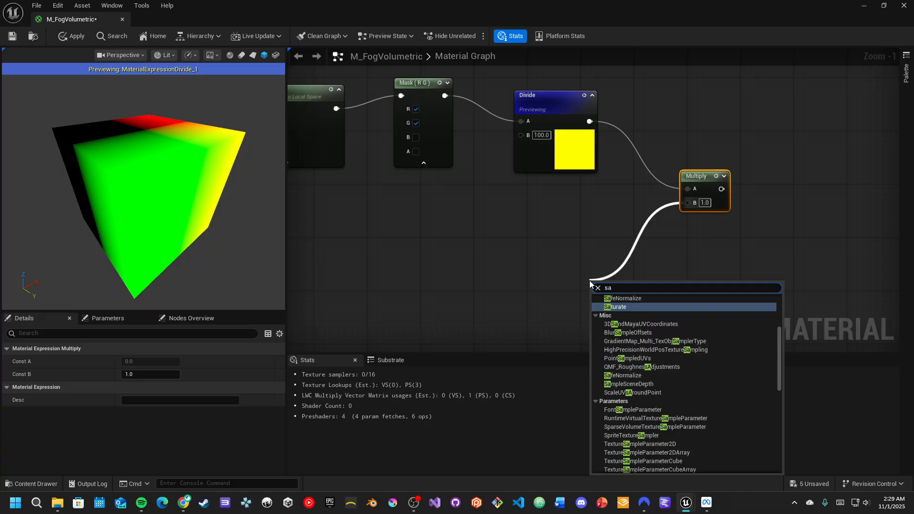
{"action": "key", "text": "BackSpace"}
{"action": "type", "text": "ca"}
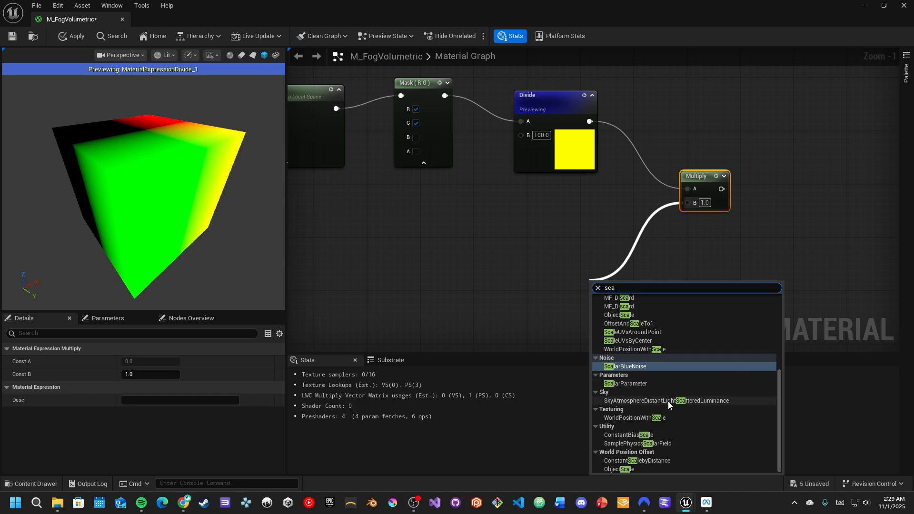
{"action": "left_click", "coordinate": [656, 384]}
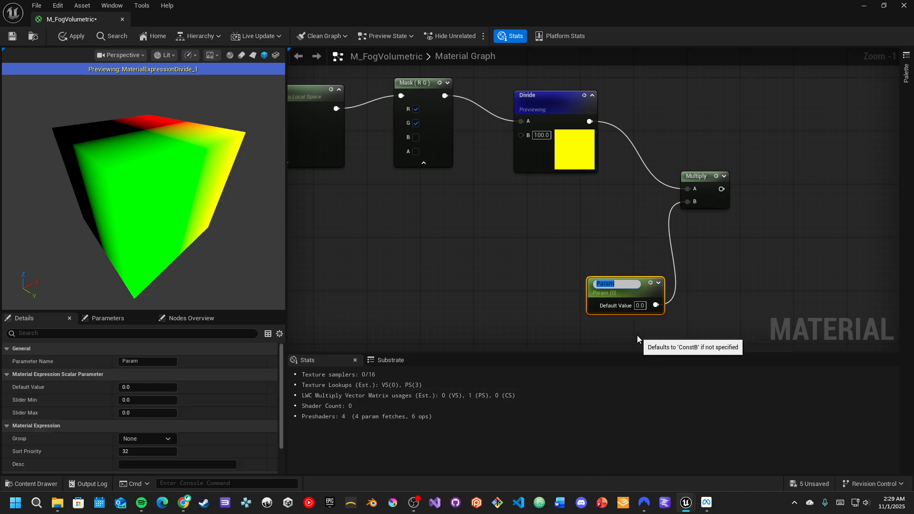
- Name the scalar parameter Texture Size
{"action": "type", "text": "Texture Size"}
{"action": "key", "text": "Return"}
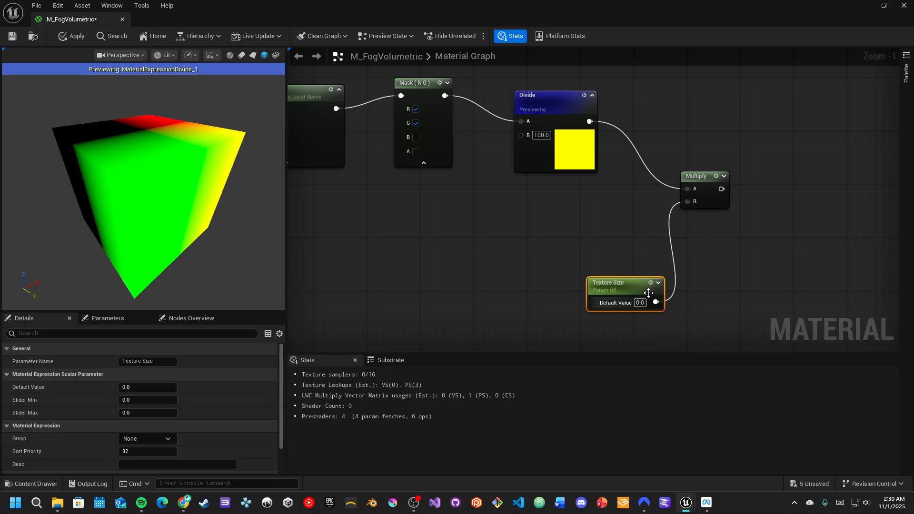
- Toggle the preview between the Mask (R G) and Divide nodes to compare them
{"action": "right_click_drag", "start_coordinate": [630, 228], "coordinate": [629, 262]}
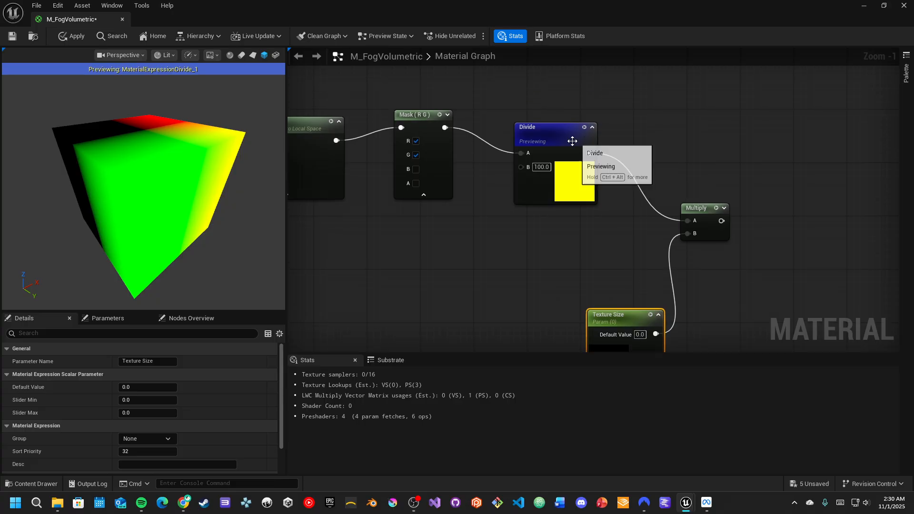
{"action": "left_click", "coordinate": [439, 115]}
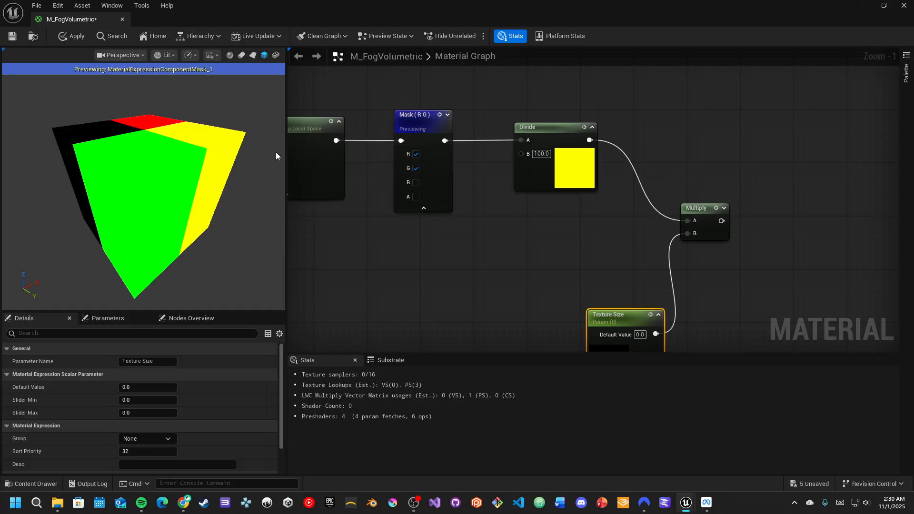
{"action": "left_click", "coordinate": [584, 127]}
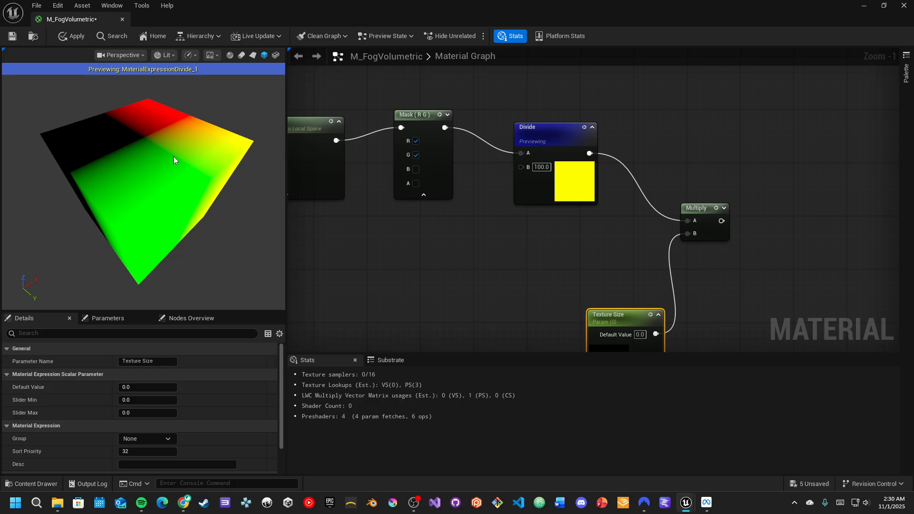
- Move the Texture Size parameter closer, set its default value to 1 and its slider maximum to 10
{"action": "right_click_drag", "start_coordinate": [633, 315], "coordinate": [644, 261]}
{"action": "left_click_drag", "start_coordinate": [644, 262], "coordinate": [577, 239]}
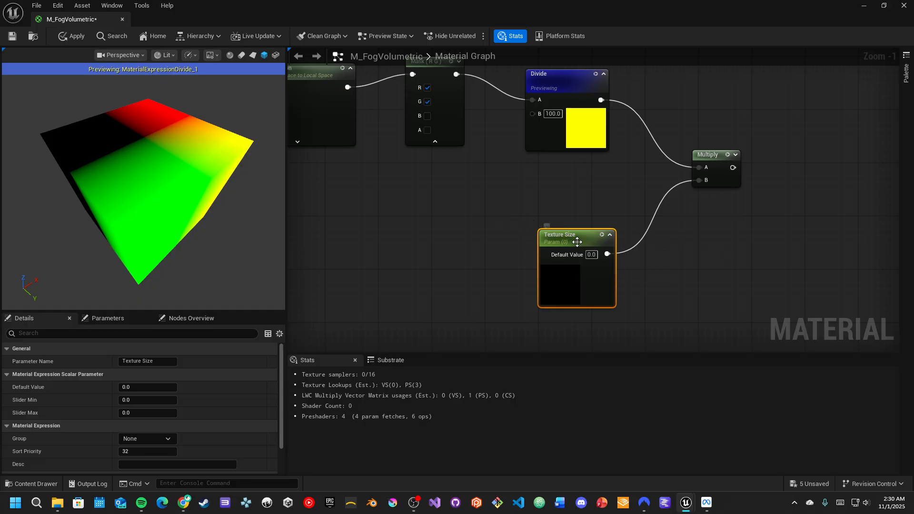
{"action": "left_click", "coordinate": [596, 254]}
{"action": "type", "text": "1"}
{"action": "key", "text": "Return"}
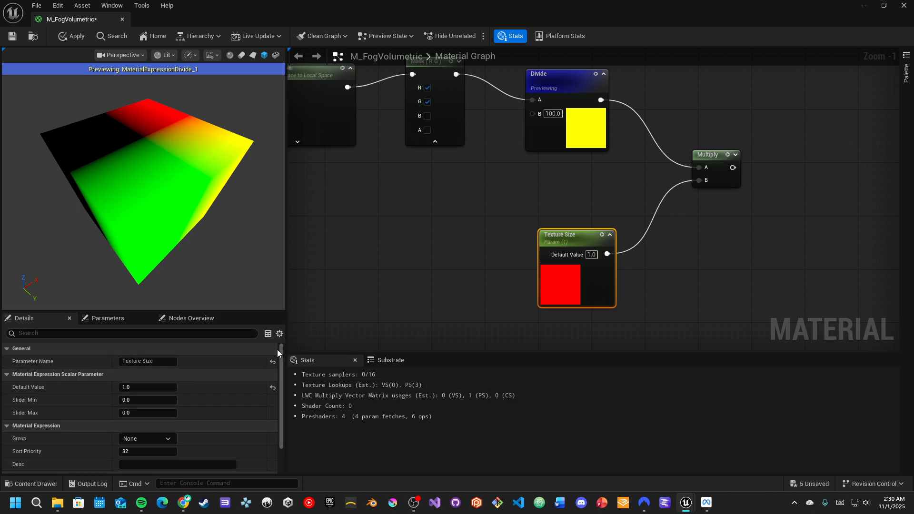
{"action": "left_click", "coordinate": [146, 413]}
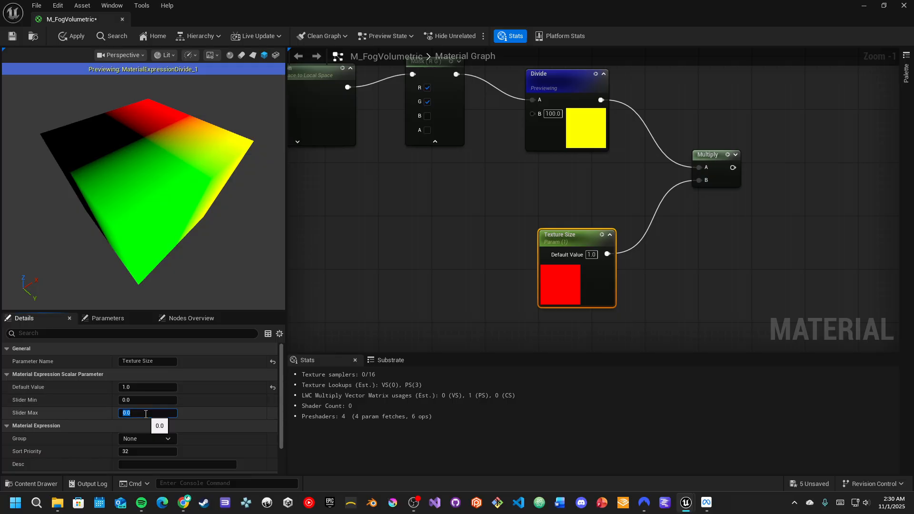
{"action": "type", "text": "10"}
{"action": "key", "text": "Return"}
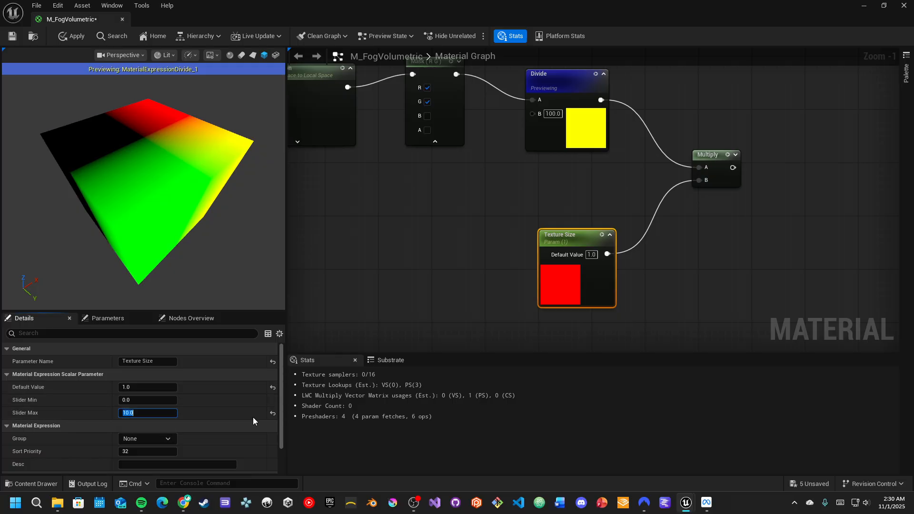
- Move the Multiply node up beside the Divide node and preview it
{"action": "left_click", "coordinate": [736, 154]}
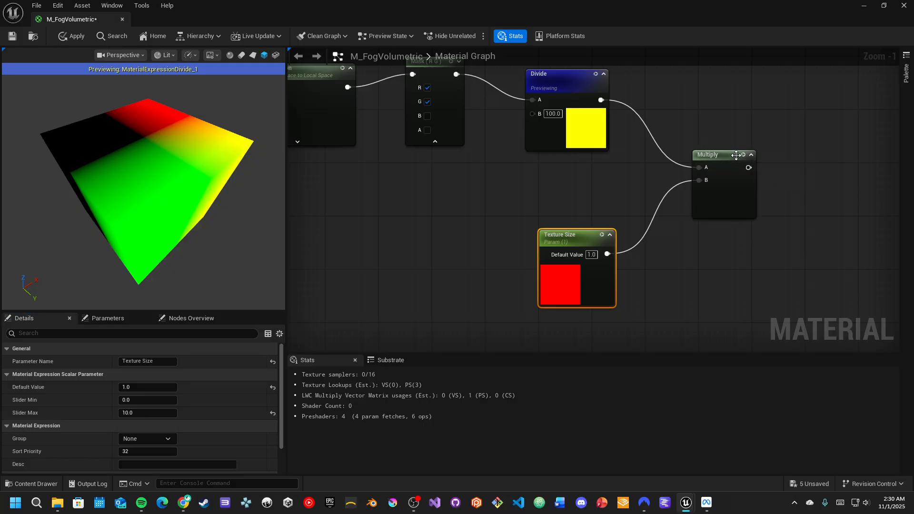
{"action": "left_click_drag", "start_coordinate": [716, 159], "coordinate": [746, 90]}
{"action": "left_click", "coordinate": [777, 88]}
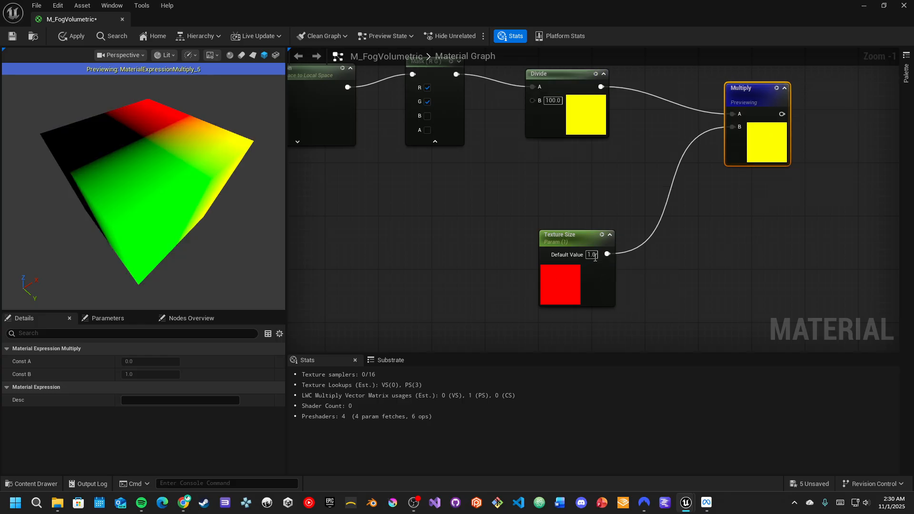
- Set the Texture Size parameter's default value to 10
{"action": "left_click", "coordinate": [572, 241]}
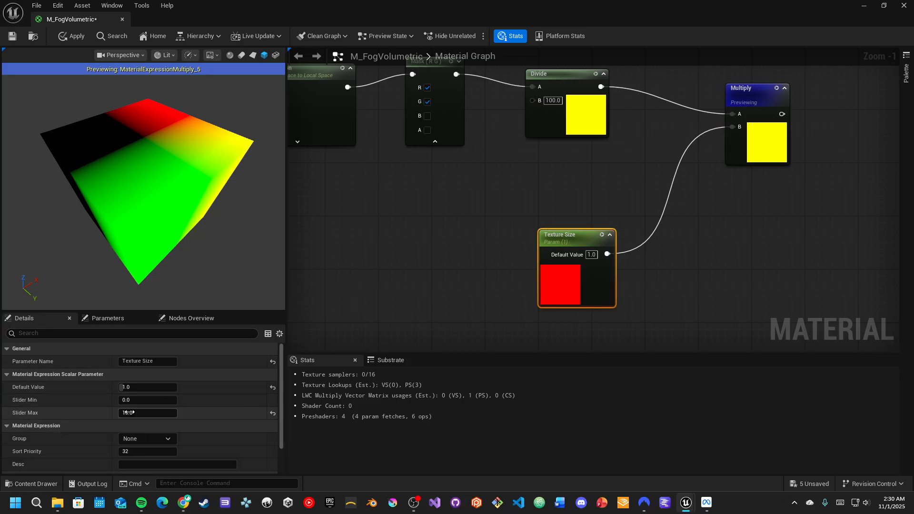
{"action": "left_click_drag", "start_coordinate": [129, 388], "coordinate": [186, 388]}
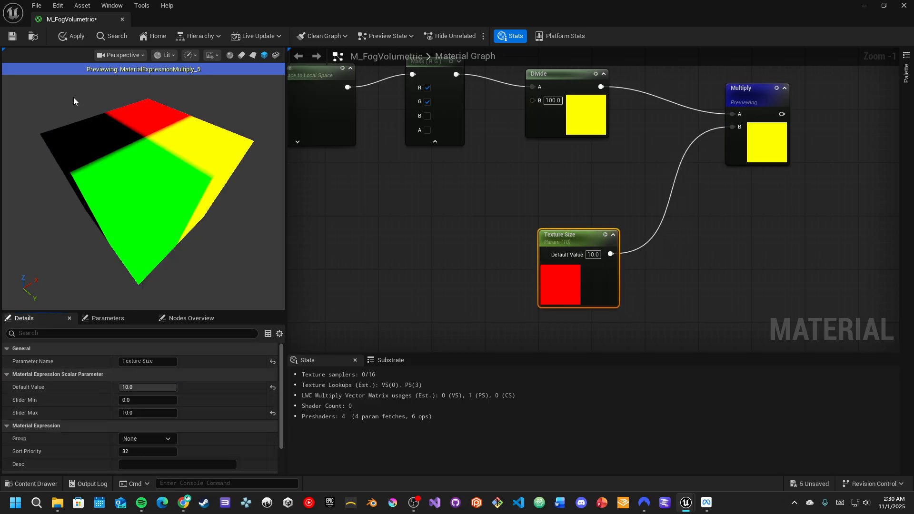
- Set the Texture Size parameter's default value to 1 and apply the material
{"action": "left_click_drag", "start_coordinate": [121, 155], "coordinate": [118, 146]}
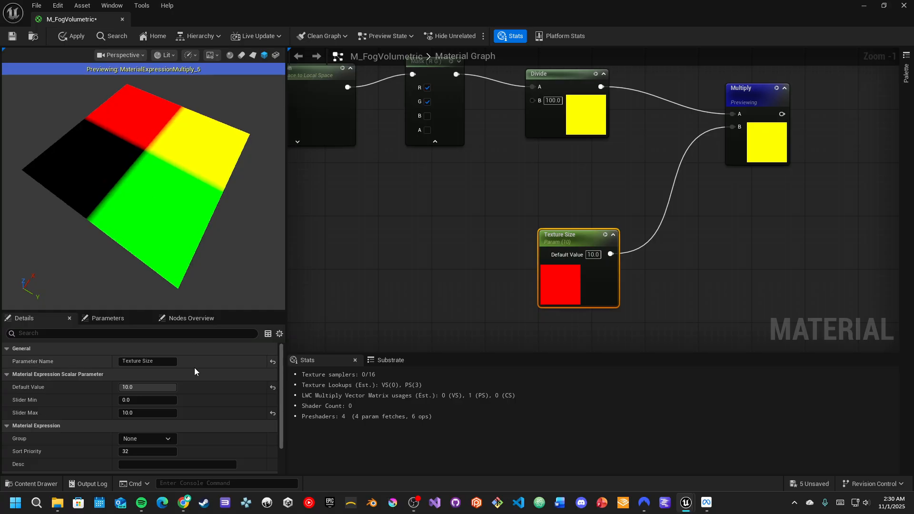
{"action": "left_click", "coordinate": [273, 387]}
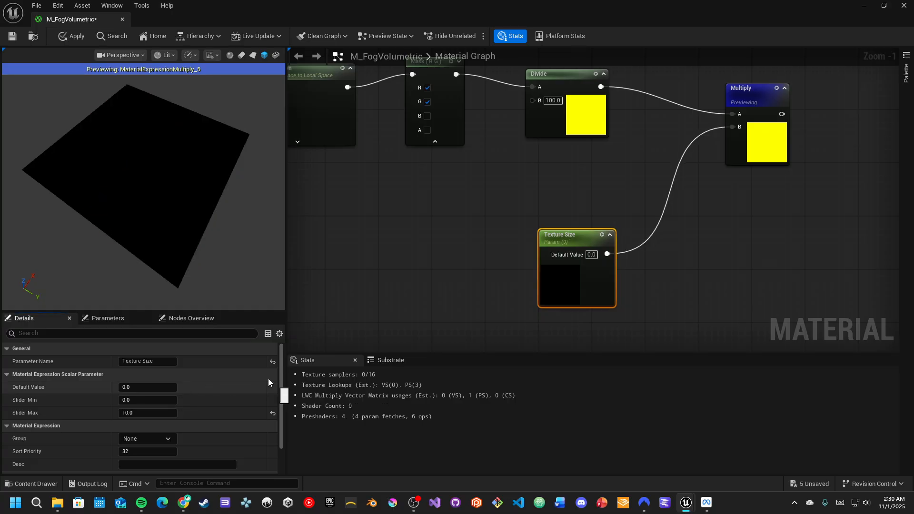
{"action": "left_click", "coordinate": [151, 386]}
{"action": "type", "text": "1"}
{"action": "key", "text": "Return"}
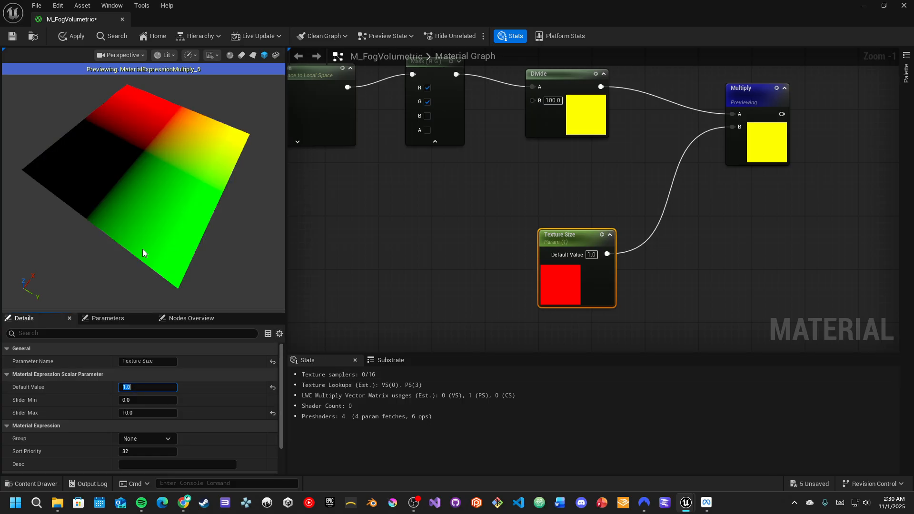
{"action": "left_click", "coordinate": [68, 37]}
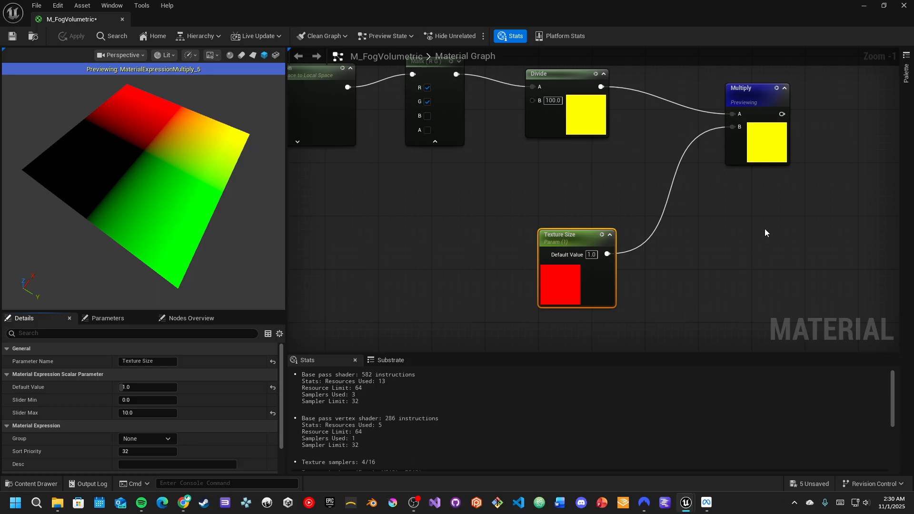
- Select the whole node chain and straighten its connections
{"action": "right_click_drag", "start_coordinate": [765, 229], "coordinate": [680, 261]}
{"action": "scroll", "coordinate": [680, 262], "scroll_direction": "down", "scroll_amount": 4}
{"action": "left_click_drag", "start_coordinate": [363, 165], "coordinate": [734, 210]}
{"action": "key", "text": "q"}
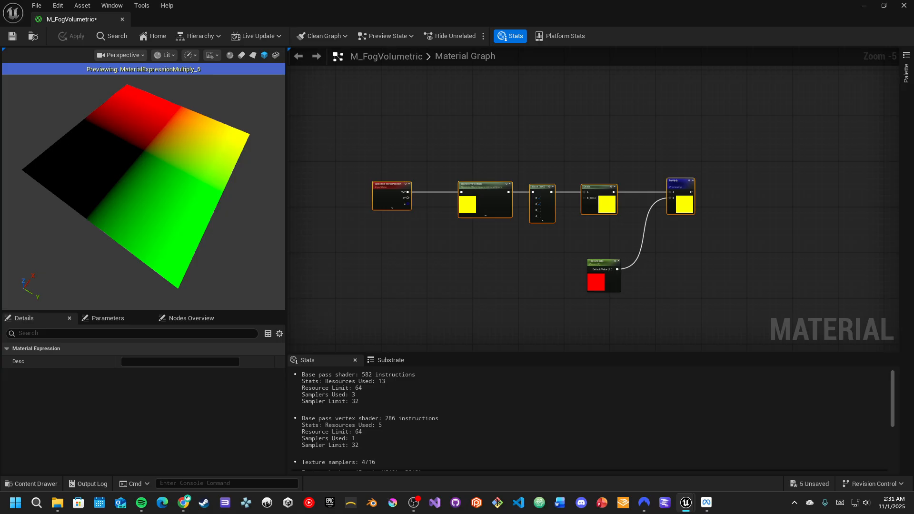
- Add a Panner node fed by the Multiply node's output into its Coordinate input
{"action": "right_click_drag", "start_coordinate": [718, 224], "coordinate": [592, 217]}
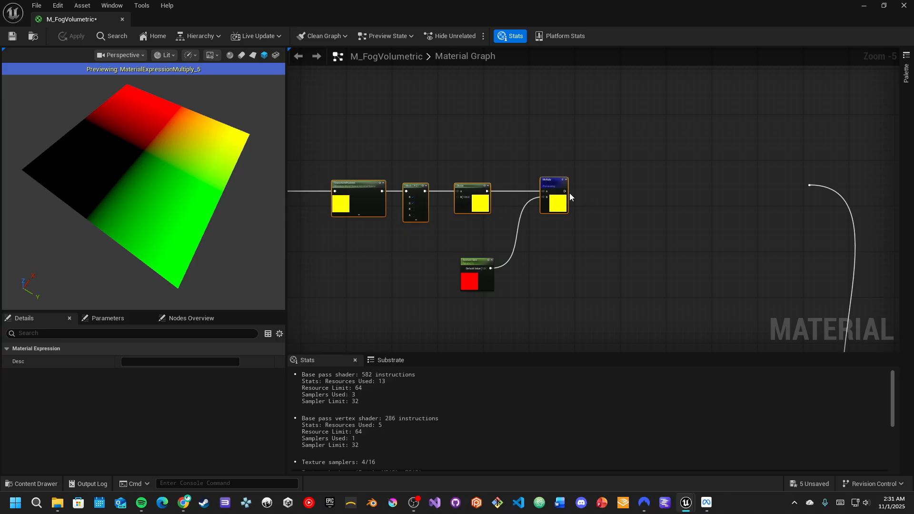
{"action": "scroll", "coordinate": [575, 190], "scroll_direction": "up", "scroll_amount": 2}
{"action": "left_click_drag", "start_coordinate": [553, 194], "coordinate": [656, 117]}
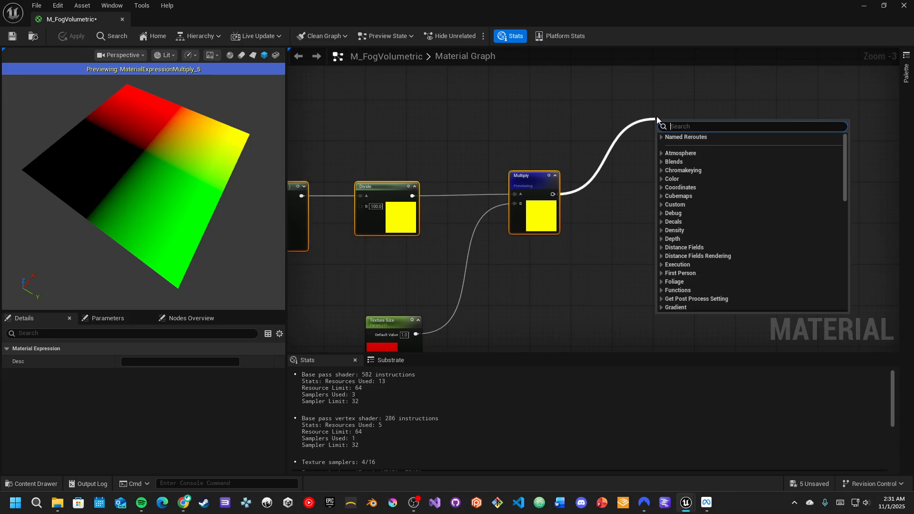
{"action": "type", "text": "panner"}
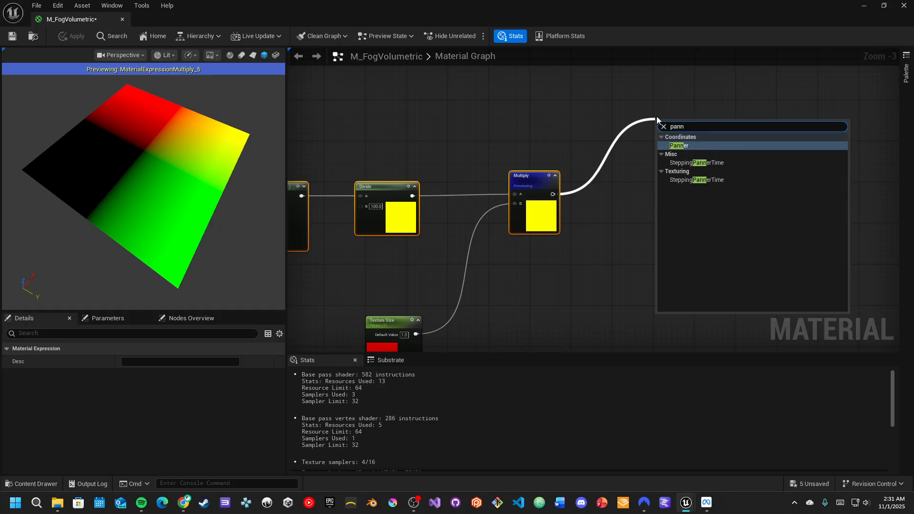
{"action": "key", "text": "Return"}
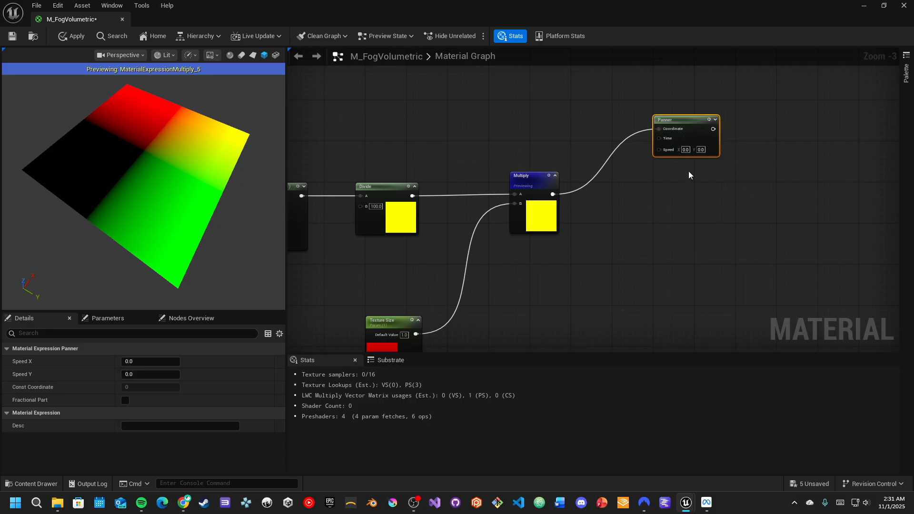
- Add a Multiply node connected to the Panner's Speed input and place it above the Panner
{"action": "scroll", "coordinate": [680, 176], "scroll_direction": "up", "scroll_amount": 2}
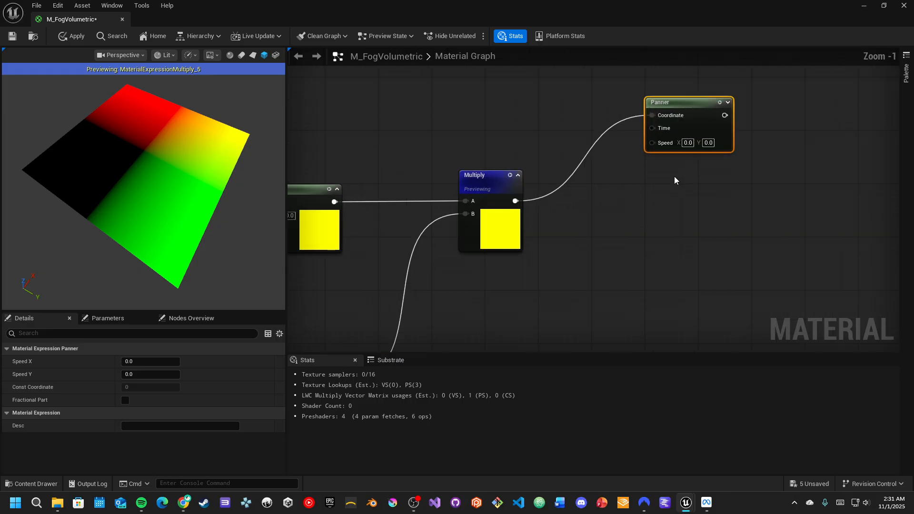
{"action": "right_click_drag", "start_coordinate": [612, 165], "coordinate": [674, 228]}
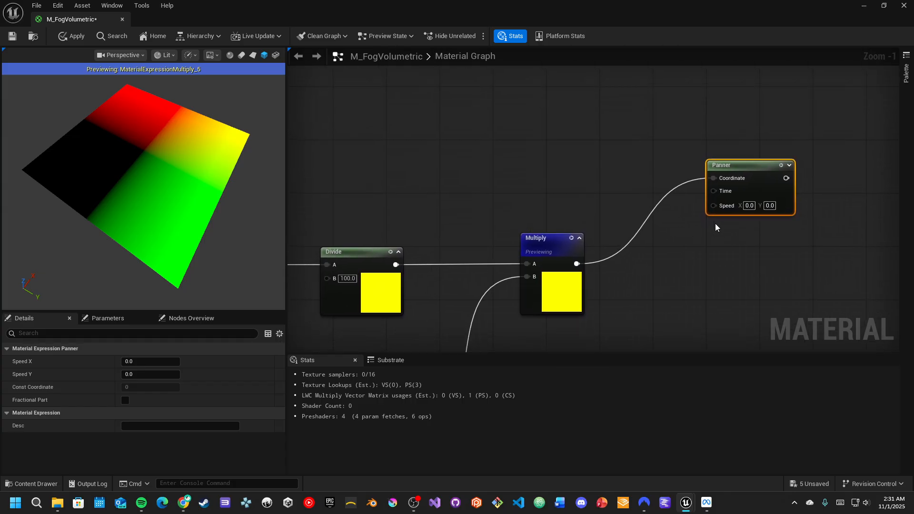
{"action": "left_click_drag", "start_coordinate": [713, 205], "coordinate": [594, 132]}
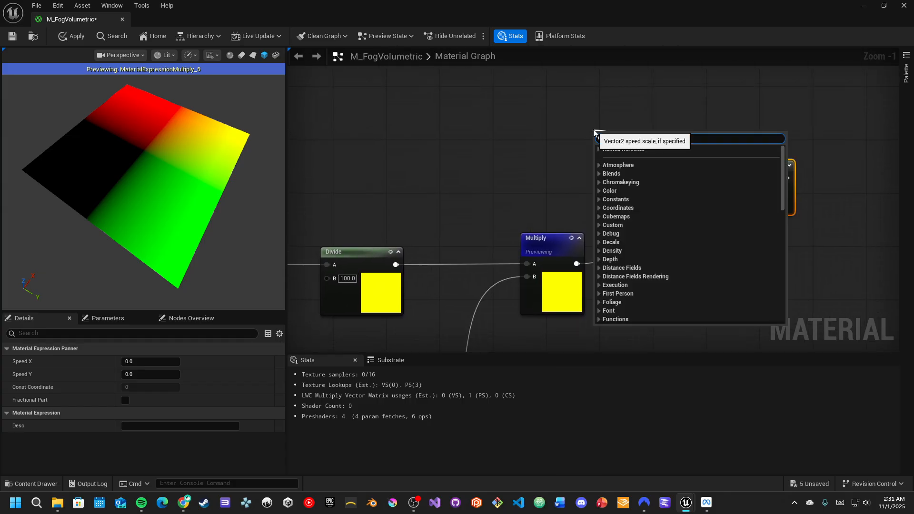
{"action": "type", "text": "mul"}
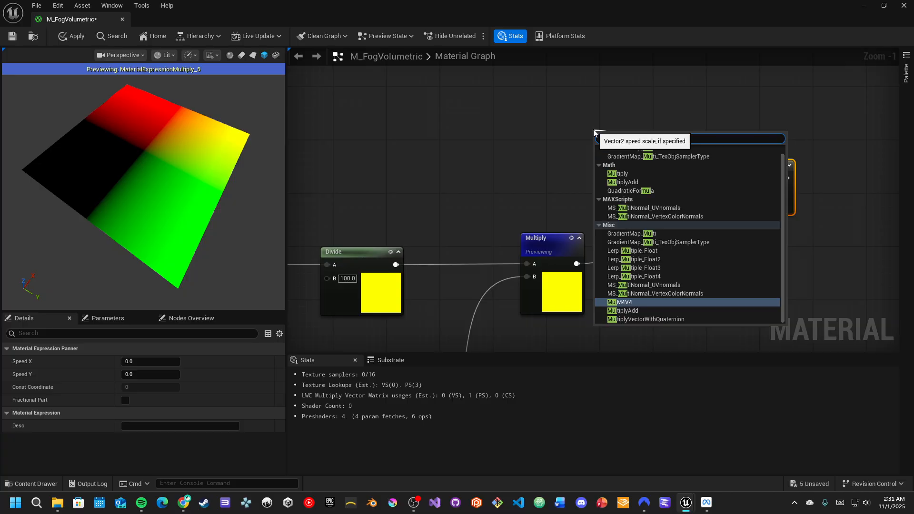
{"action": "left_click", "coordinate": [620, 173]}
{"action": "left_click_drag", "start_coordinate": [606, 138], "coordinate": [606, 125]}
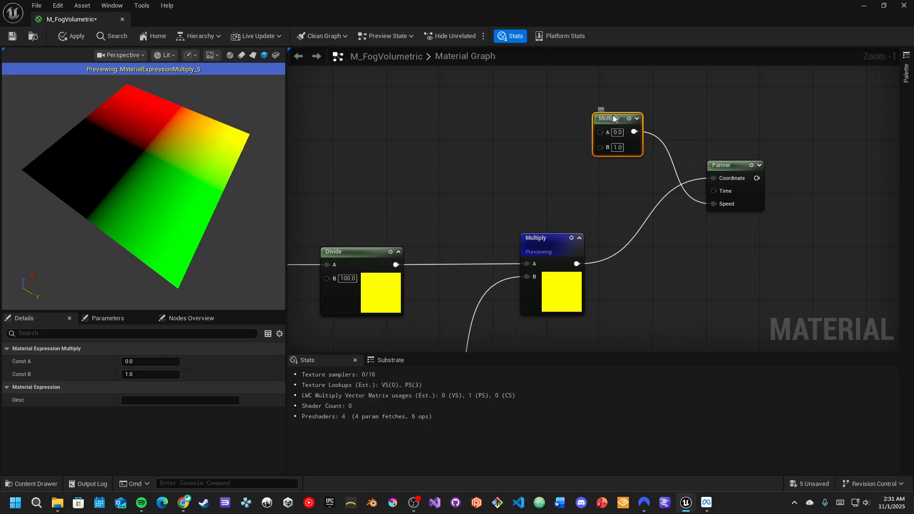
{"action": "left_click_drag", "start_coordinate": [613, 116], "coordinate": [613, 96]}
{"action": "left_click", "coordinate": [712, 204], "text": "alt"}
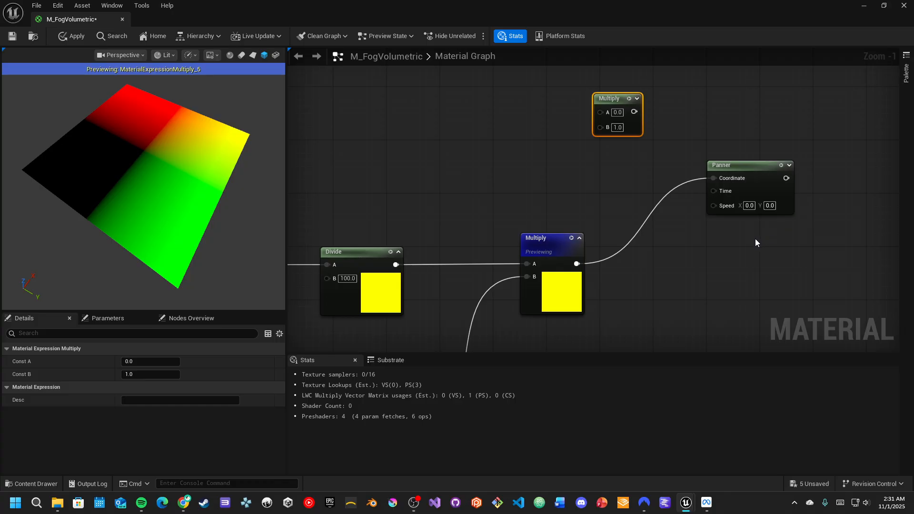
{"action": "left_click_drag", "start_coordinate": [634, 112], "coordinate": [716, 208]}
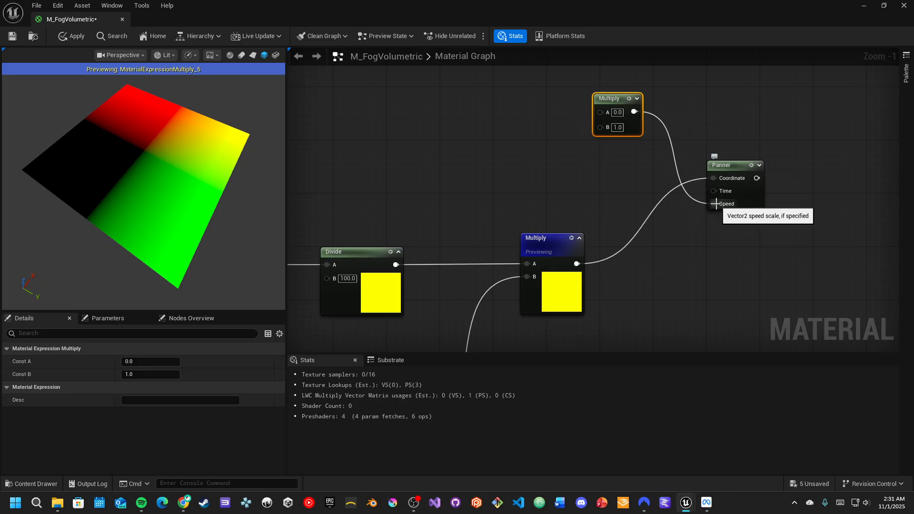
- Add a Constant2Vector node connected to the new Multiply node's A input
{"action": "left_click_drag", "start_coordinate": [600, 113], "coordinate": [521, 113]}
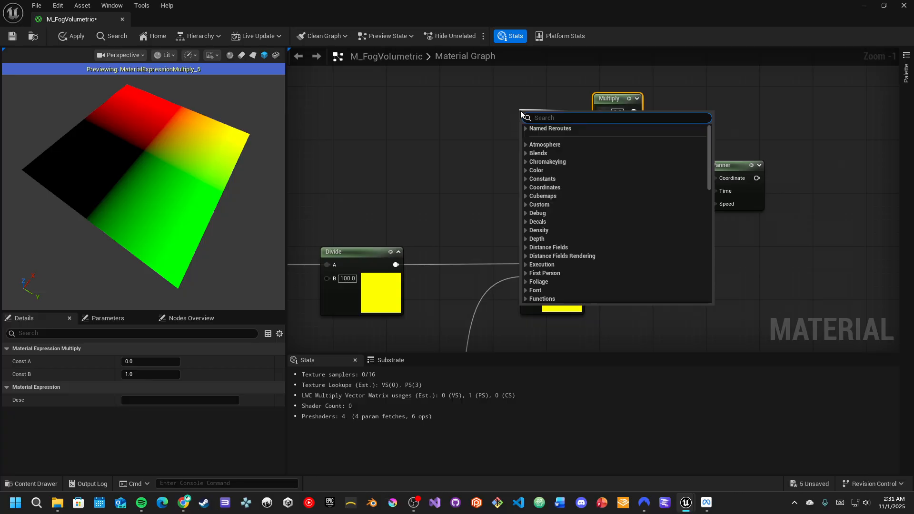
{"action": "type", "text": "const"}
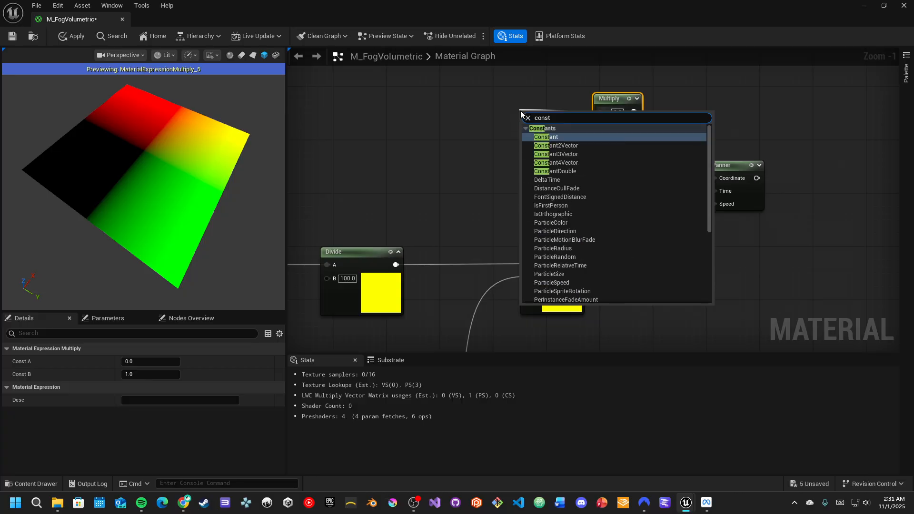
{"action": "key", "text": "Down"}
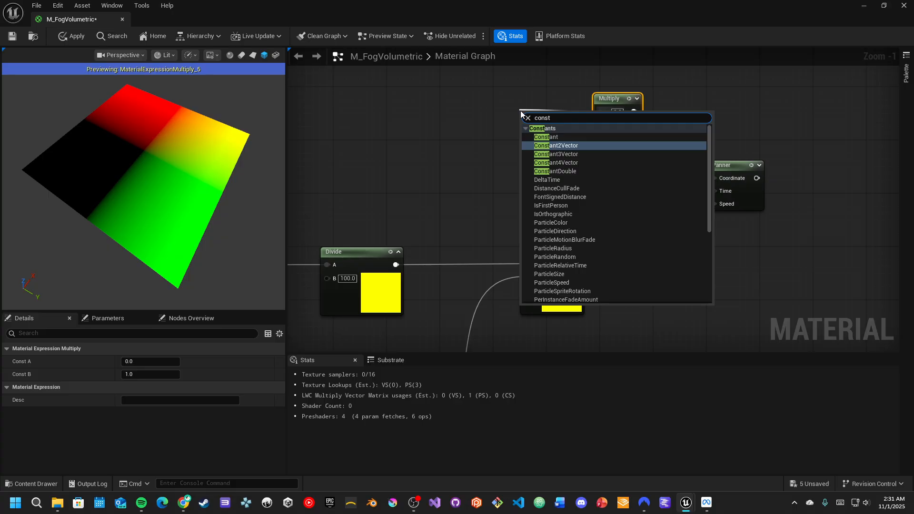
{"action": "key", "text": "Return"}
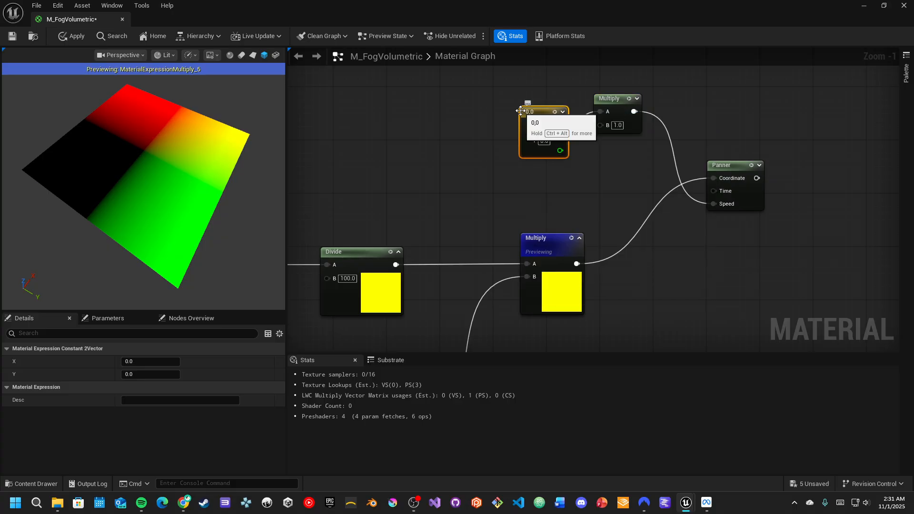
{"action": "left_click_drag", "start_coordinate": [520, 110], "coordinate": [529, 94]}
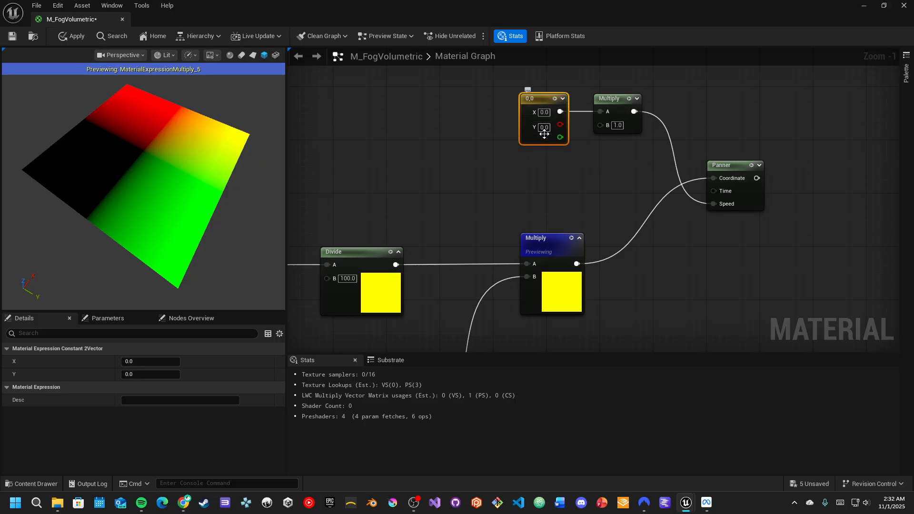
- Set the Constant2Vector's X to -0.4 and Y to -0.41
{"action": "left_click", "coordinate": [543, 112]}
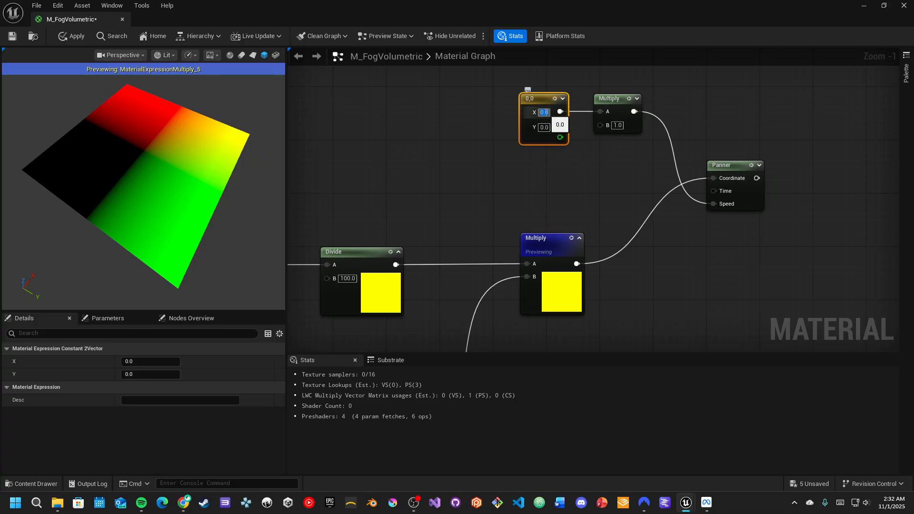
{"action": "type", "text": "-"}
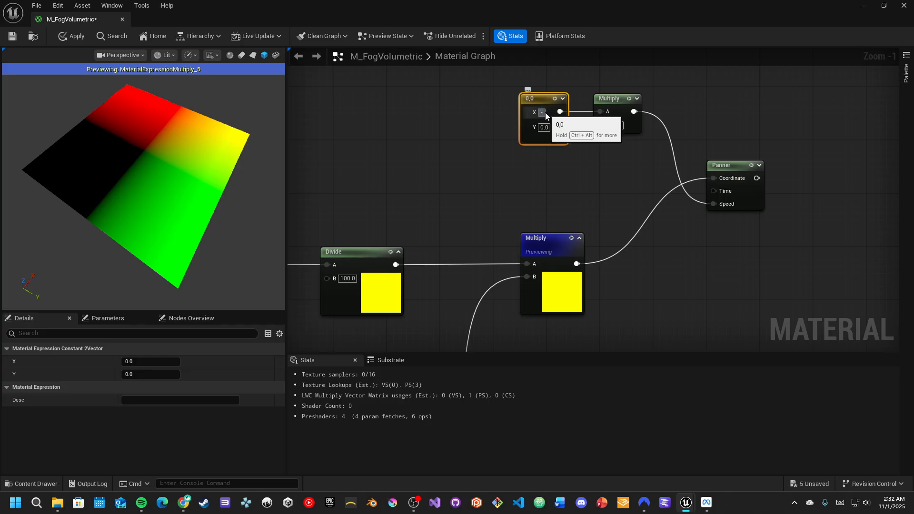
{"action": "type", "text": "0.4"}
{"action": "key", "text": "Return"}
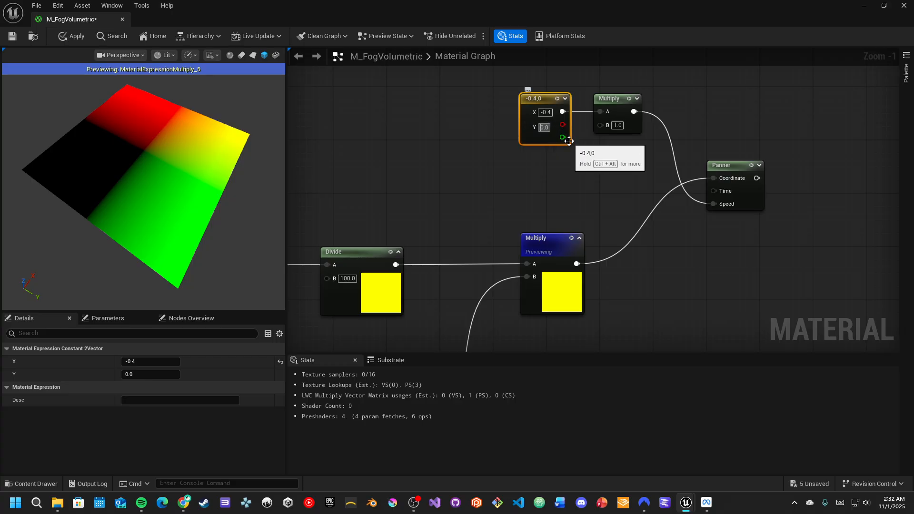
{"action": "type", "text": "-0.41"}
{"action": "key", "text": "Return"}
{"action": "key", "text": "BackSpace"}
{"action": "type", "text": "-0.41"}
{"action": "key", "text": "Return"}
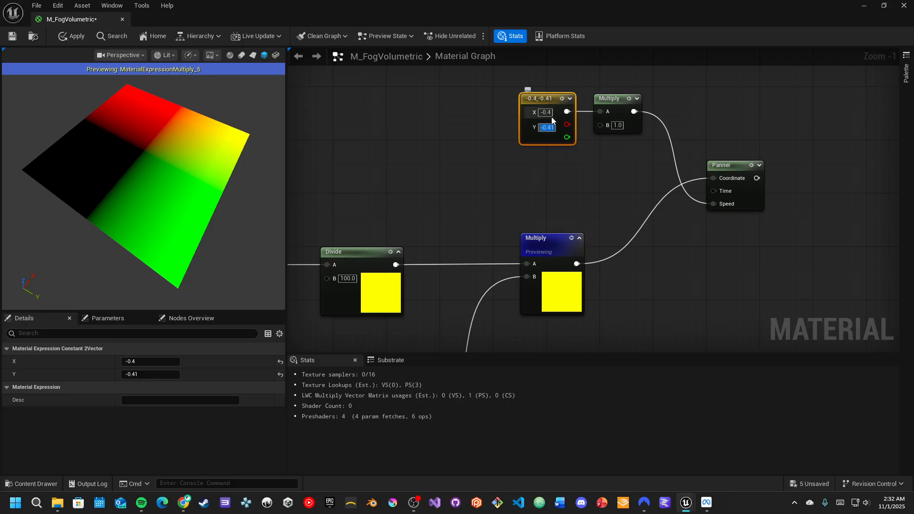
- Add a scalar parameter named Animation Speed connected to the new Multiply node's B input
{"action": "left_click_drag", "start_coordinate": [599, 125], "coordinate": [565, 182]}
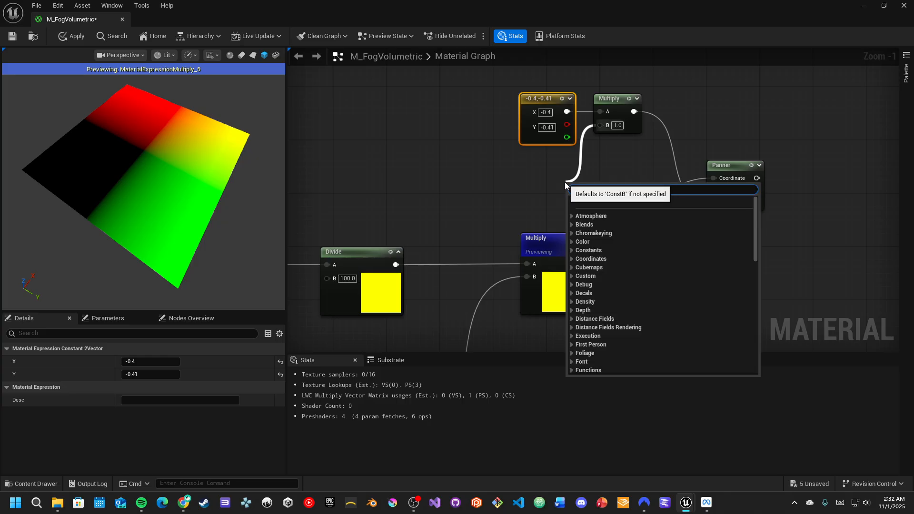
{"action": "type", "text": "scal"}
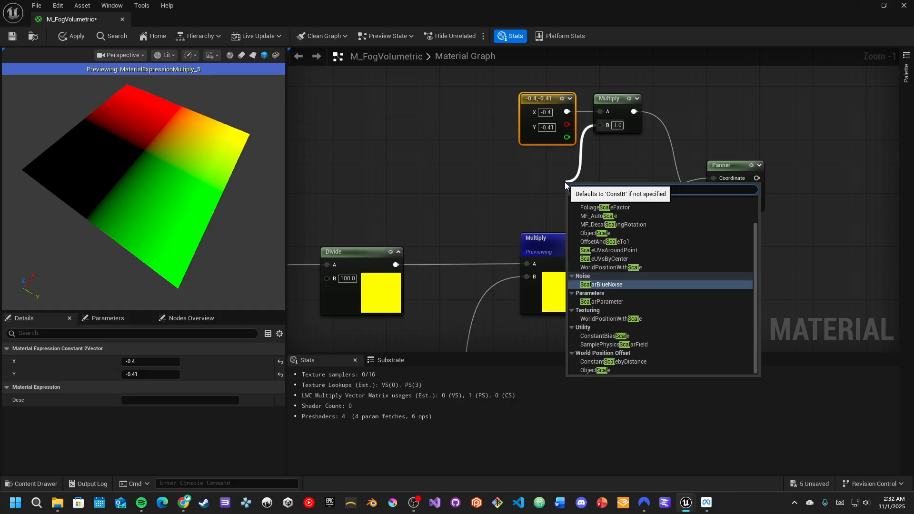
{"action": "key", "text": "Down"}
{"action": "key", "text": "Return"}
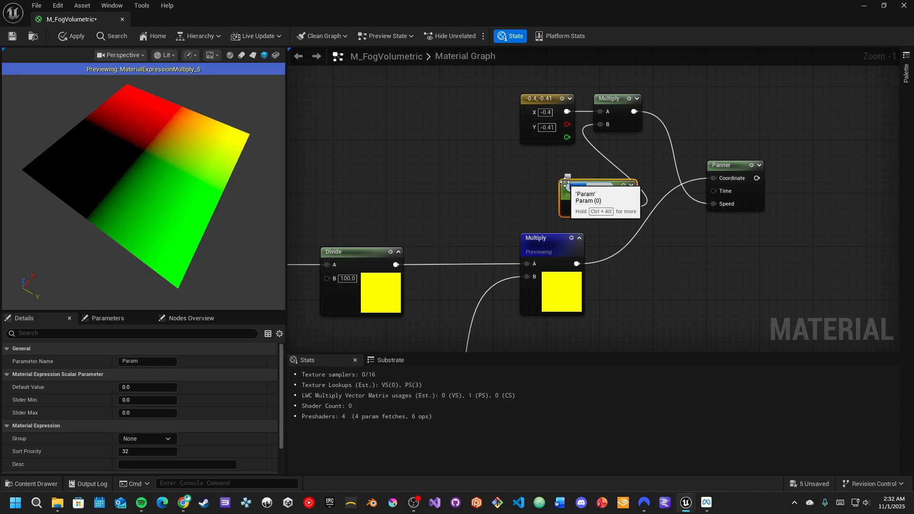
{"action": "type", "text": "Anim"}
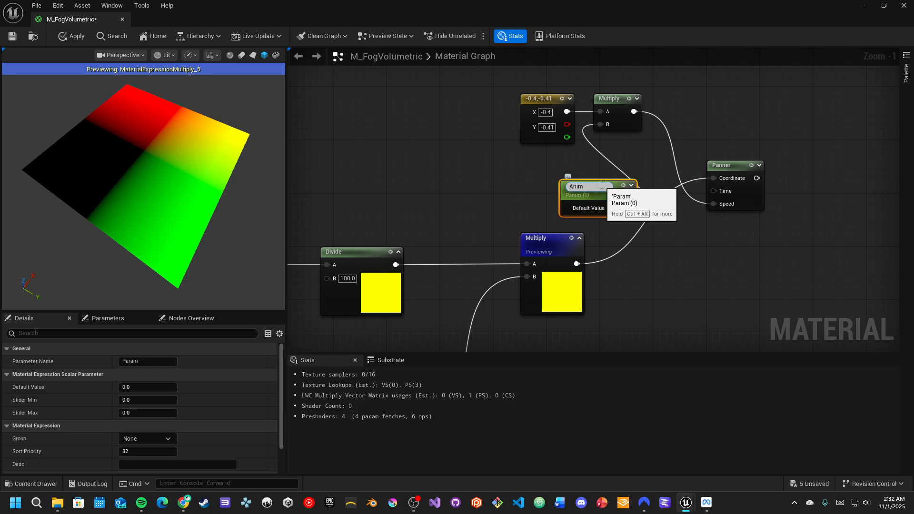
{"action": "type", "text": "ation Speed"}
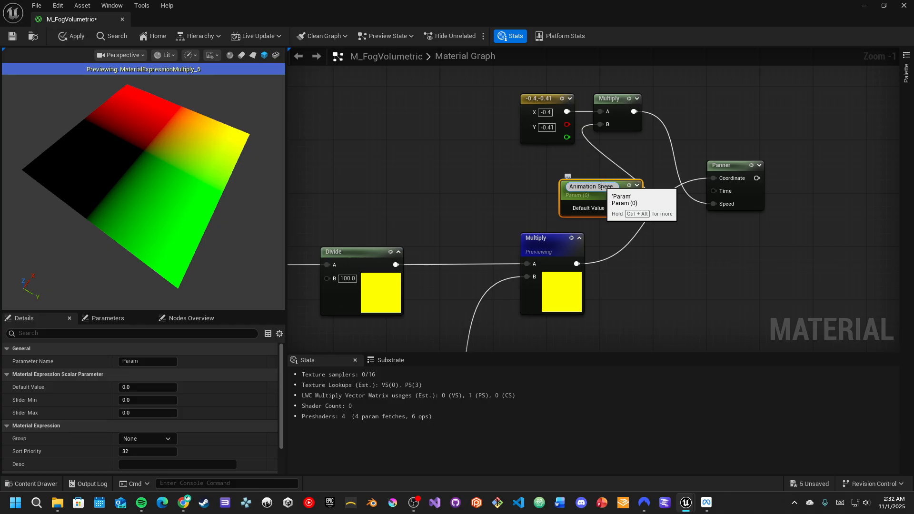
{"action": "key", "text": "Return"}
{"action": "left_click_drag", "start_coordinate": [599, 188], "coordinate": [560, 176]}
{"action": "left_click", "coordinate": [561, 177]}
- Set the Animation Speed default value to 0.1 and its slider maximum to 1
{"action": "left_click", "coordinate": [146, 387]}
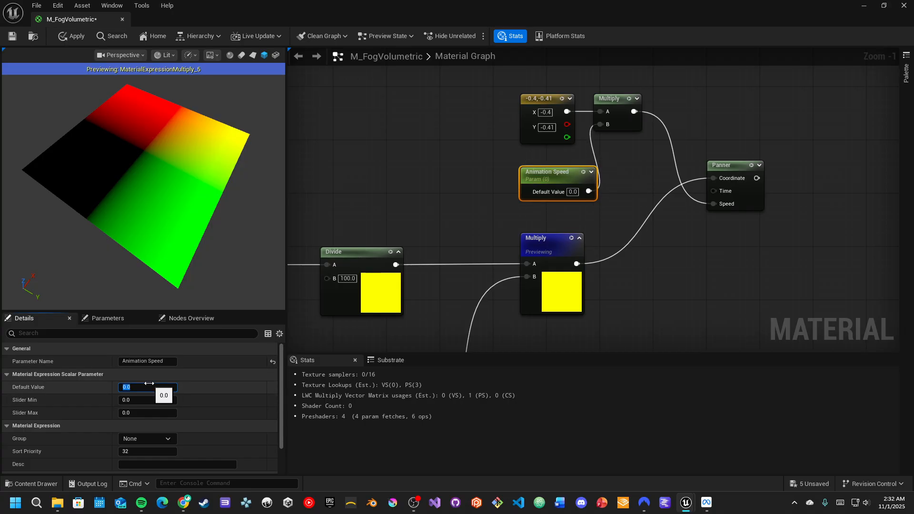
{"action": "type", "text": "0.1"}
{"action": "key", "text": "Return"}
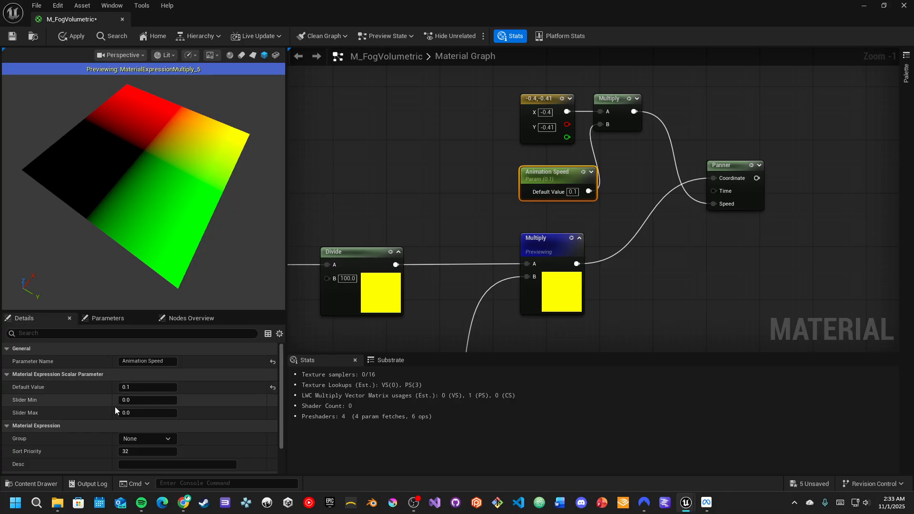
{"action": "left_click", "coordinate": [134, 413]}
{"action": "type", "text": "1"}
{"action": "key", "text": "Return"}
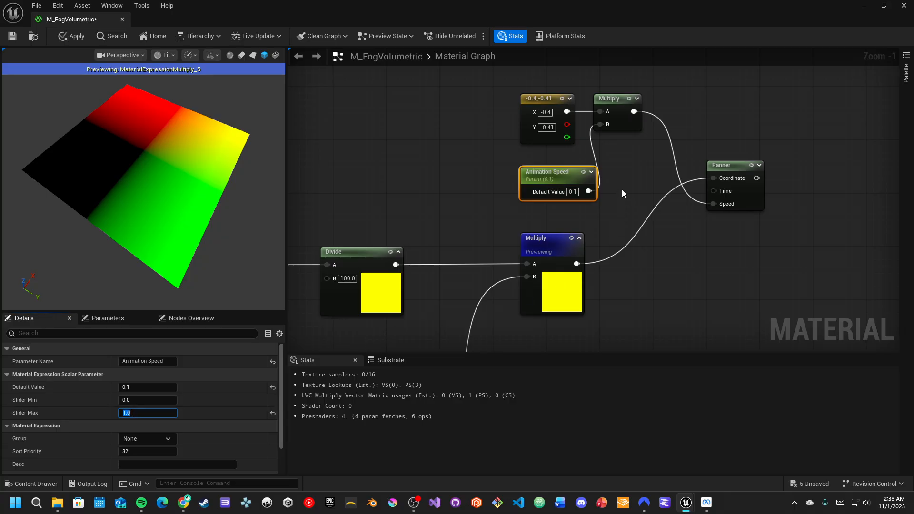
- Toggle the preview on the Animation Speed parameter on and off
{"action": "left_click", "coordinate": [564, 182]}
{"action": "key", "text": "space"}
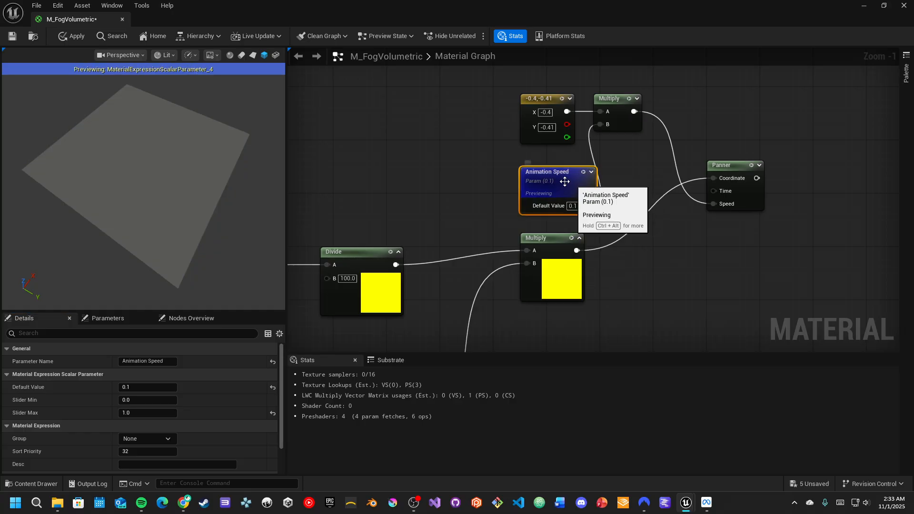
{"action": "key", "text": "space"}
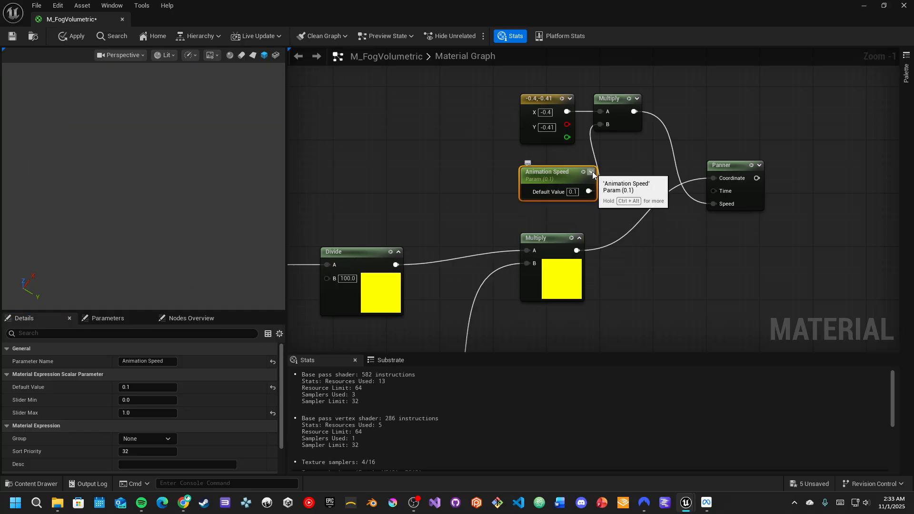
- Move the Constant2Vector, Multiply and Animation Speed nodes upward, clear of the lower Multiply node
{"action": "left_click", "coordinate": [591, 172]}
{"action": "left_click_drag", "start_coordinate": [481, 87], "coordinate": [638, 193]}
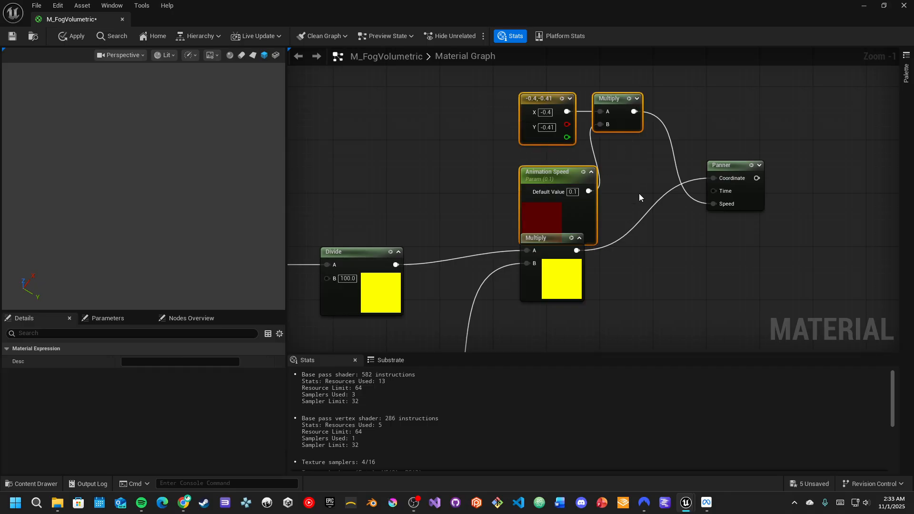
{"action": "key", "text": "Up"}
{"action": "key", "text": "Up"}
{"action": "key", "text": "Up"}
{"action": "key", "text": "Up"}
{"action": "key", "text": "Up"}
{"action": "key", "text": "Up"}
{"action": "key", "text": "Up"}
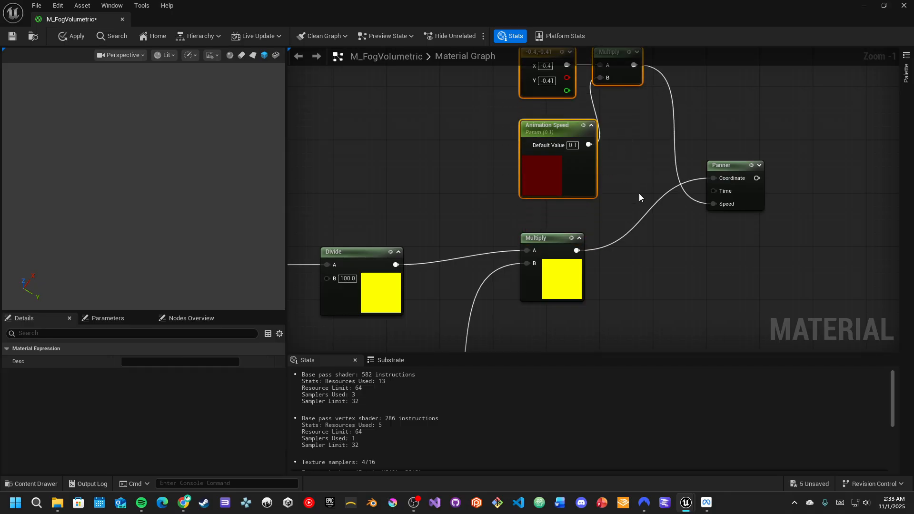
- Duplicate the Constant2Vector, Multiply, Animation Speed and Panner group and place the copy below the main chain
{"action": "left_click", "coordinate": [758, 165]}
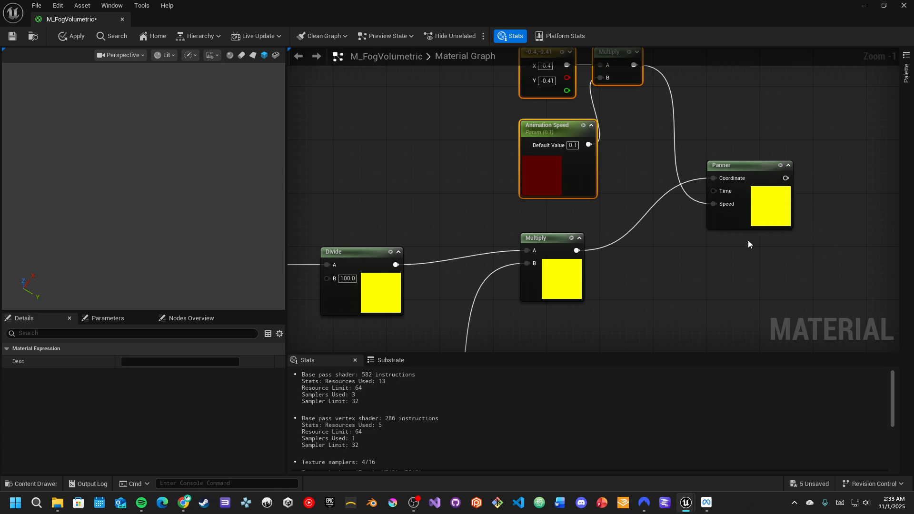
{"action": "scroll", "coordinate": [745, 238], "scroll_direction": "down", "scroll_amount": 2}
{"action": "left_click_drag", "start_coordinate": [517, 85], "coordinate": [742, 201]}
{"action": "key", "text": "ctrl+d"}
{"action": "right_click_drag", "start_coordinate": [859, 260], "coordinate": [751, 199]}
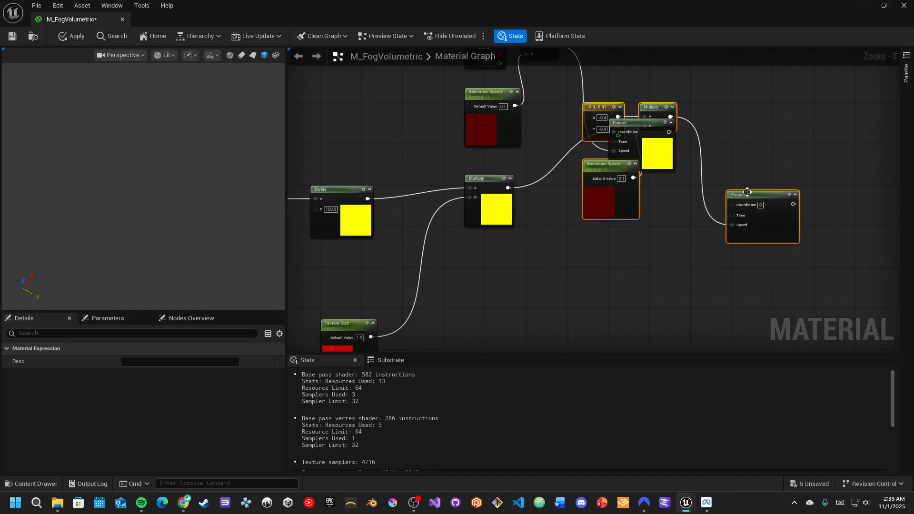
{"action": "left_click_drag", "start_coordinate": [752, 199], "coordinate": [649, 314]}
{"action": "right_click_drag", "start_coordinate": [574, 135], "coordinate": [568, 218]}
{"action": "left_click_drag", "start_coordinate": [490, 157], "coordinate": [604, 283]}
{"action": "right_click_drag", "start_coordinate": [623, 170], "coordinate": [548, 310]}
{"action": "scroll", "coordinate": [574, 234], "scroll_direction": "down", "scroll_amount": 3}
{"action": "left_click_drag", "start_coordinate": [540, 167], "coordinate": [551, 151]}
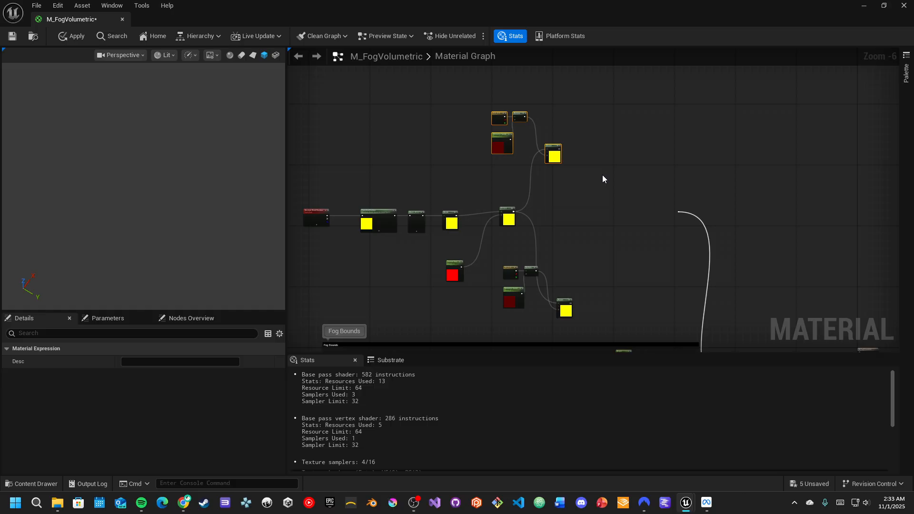
{"action": "left_click_drag", "start_coordinate": [495, 264], "coordinate": [559, 312]}
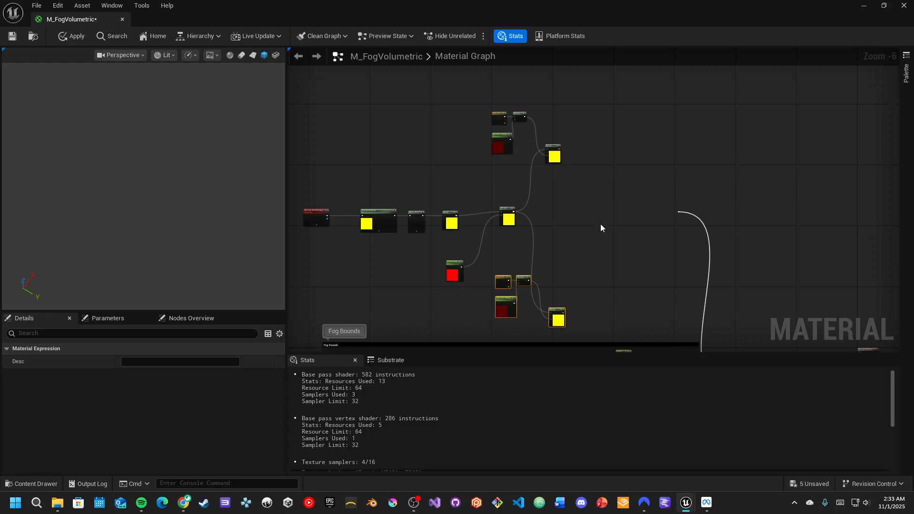
- Add a TextureSampleParameter2D named Fog Texture fed by the upper Panner's output
{"action": "scroll", "coordinate": [600, 223], "scroll_direction": "up", "scroll_amount": 2}
{"action": "right_click_drag", "start_coordinate": [602, 192], "coordinate": [583, 223]}
{"action": "left_click_drag", "start_coordinate": [537, 157], "coordinate": [614, 161]}
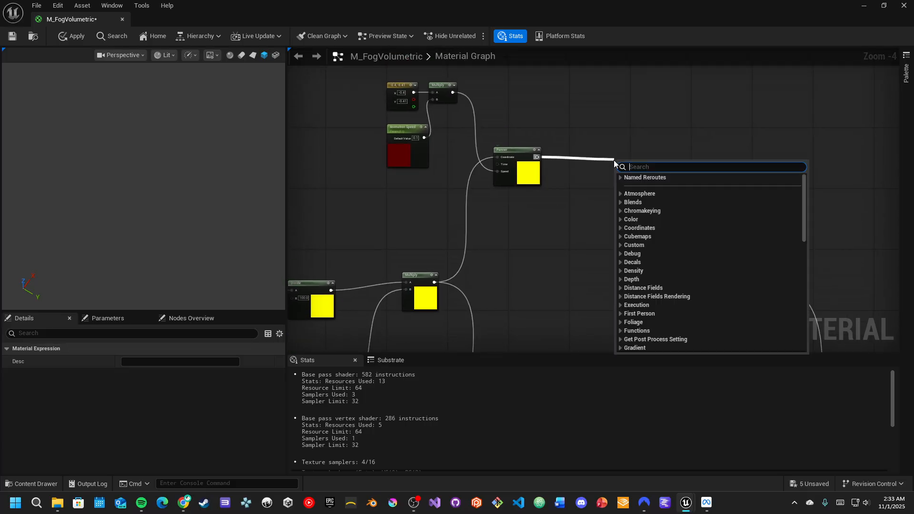
{"action": "type", "text": "text"}
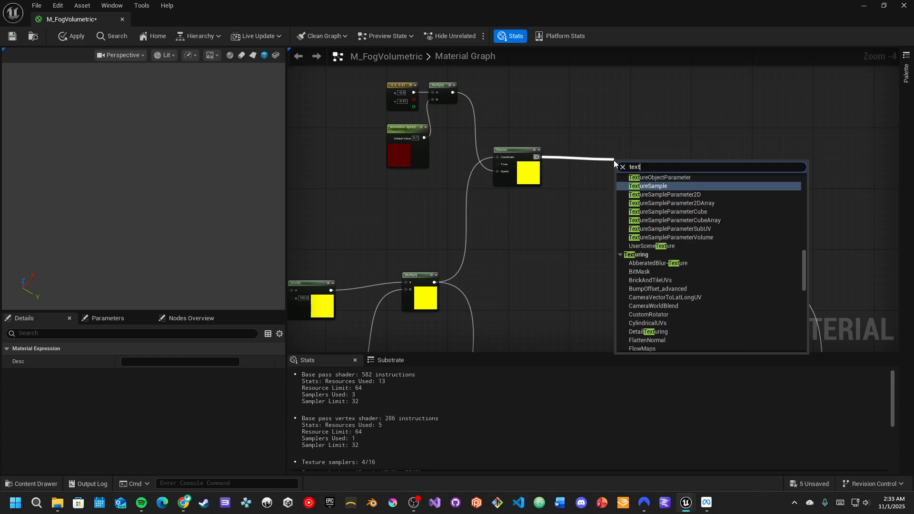
{"action": "left_click", "coordinate": [719, 194]}
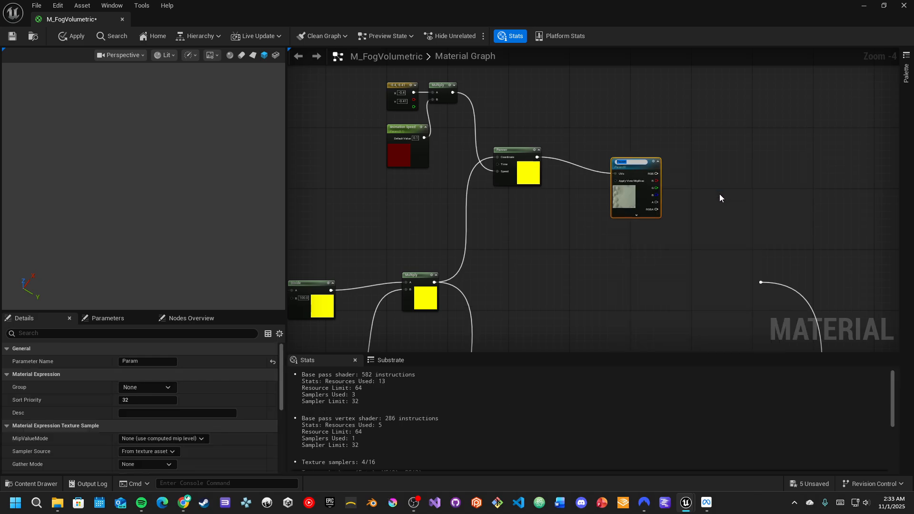
{"action": "scroll", "coordinate": [695, 181], "scroll_direction": "up", "scroll_amount": 4}
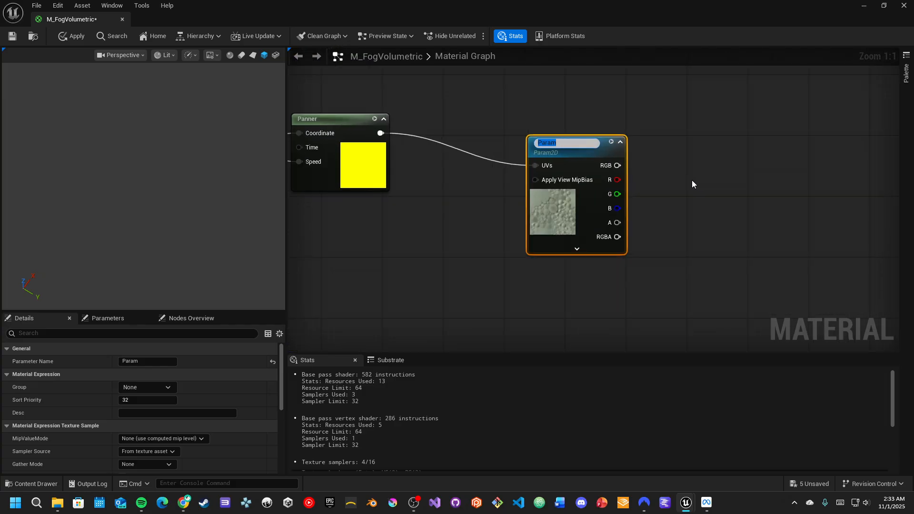
{"action": "key", "text": "BackSpace"}
{"action": "type", "text": "Fog Texture"}
{"action": "key", "text": "Return"}
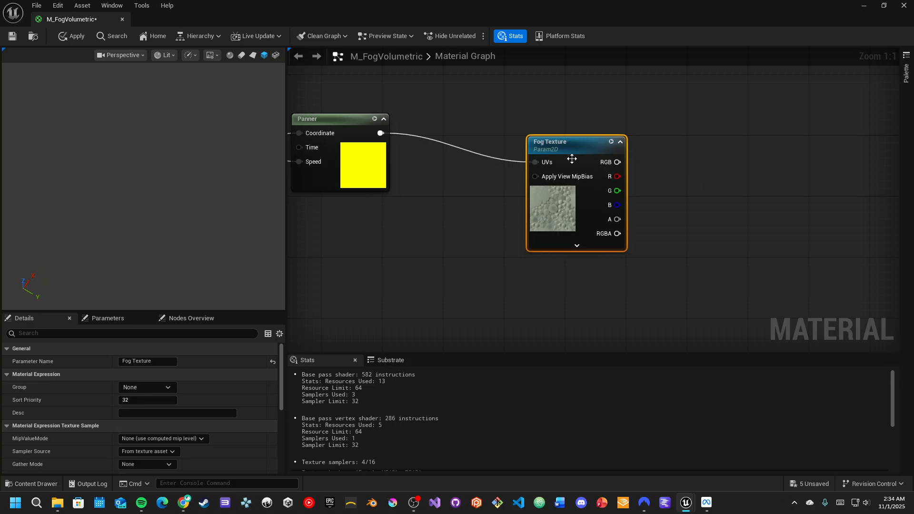
- Reposition the Fog Texture node and assign the T_Cloud_Alpha_02 texture from the Volumetrics folder to it
{"action": "left_click_drag", "start_coordinate": [572, 159], "coordinate": [601, 114]}
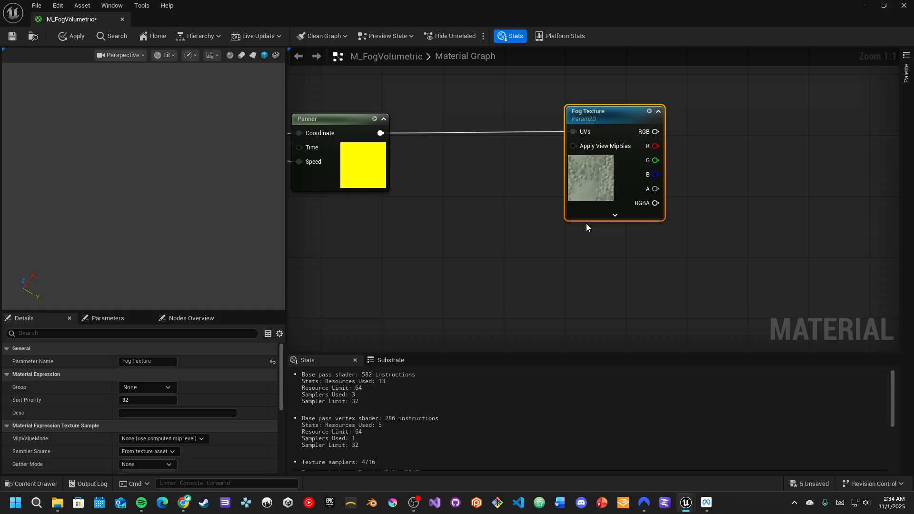
{"action": "scroll", "coordinate": [589, 222], "scroll_direction": "down", "scroll_amount": 1}
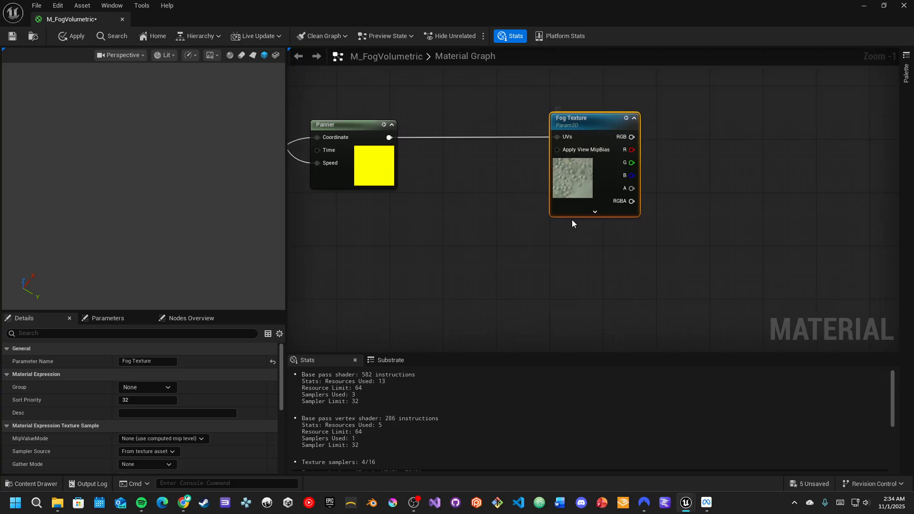
{"action": "right_click_drag", "start_coordinate": [516, 258], "coordinate": [548, 176]}
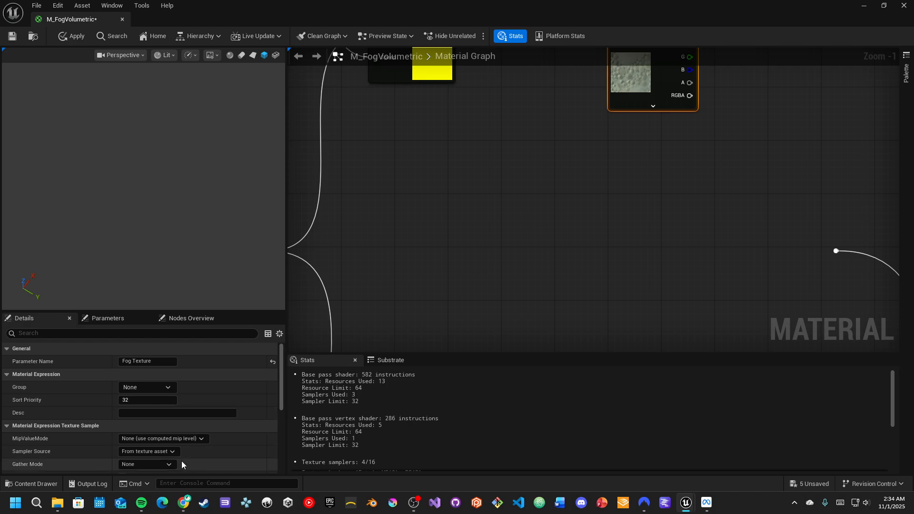
{"action": "scroll", "coordinate": [195, 444], "scroll_direction": "down", "scroll_amount": 5}
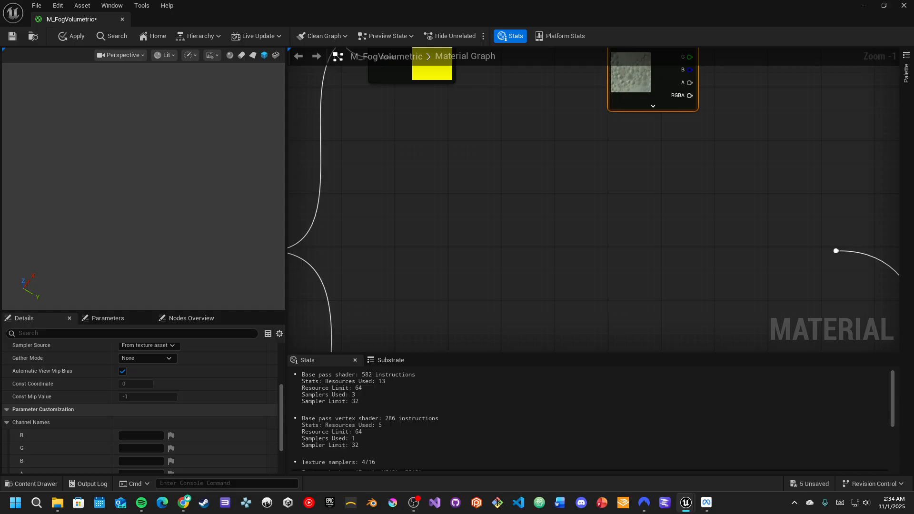
{"action": "right_click_drag", "start_coordinate": [545, 192], "coordinate": [557, 251]}
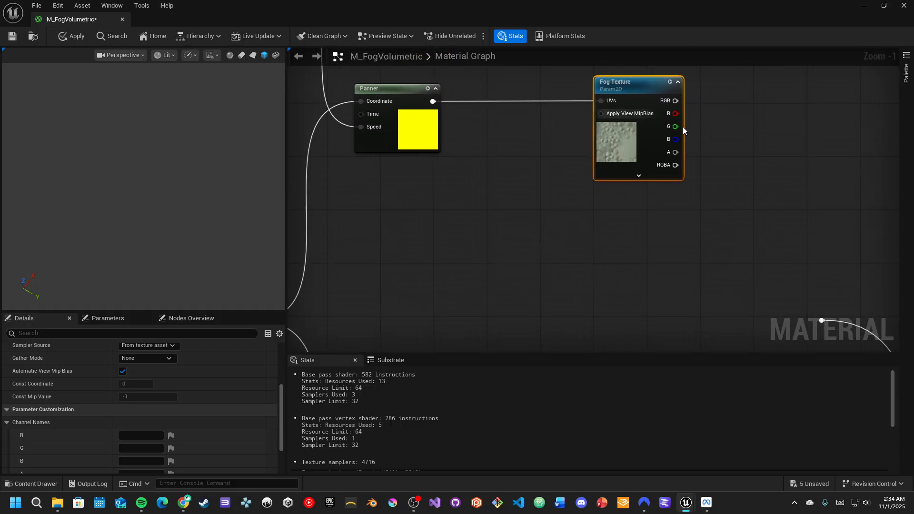
{"action": "scroll", "coordinate": [230, 369], "scroll_direction": "up", "scroll_amount": 5}
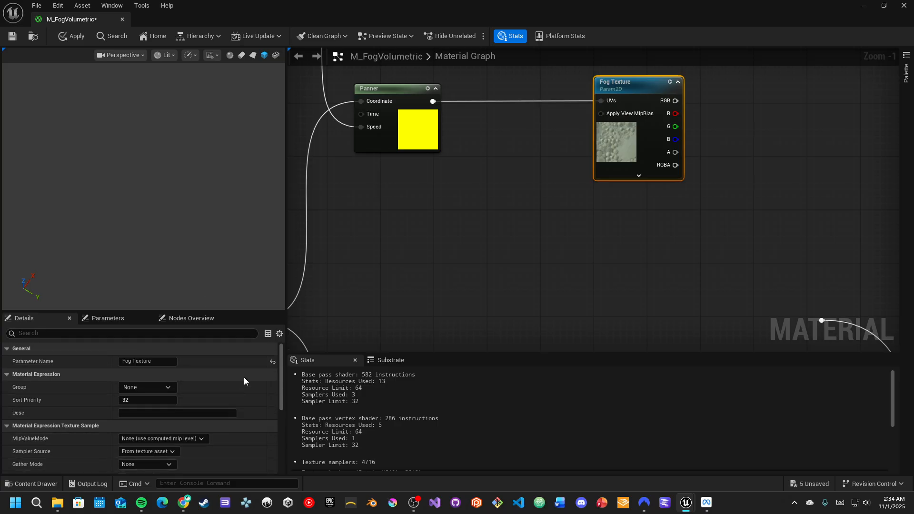
{"action": "scroll", "coordinate": [244, 377], "scroll_direction": "down", "scroll_amount": 2}
{"action": "scroll", "coordinate": [244, 377], "scroll_direction": "down", "scroll_amount": 6}
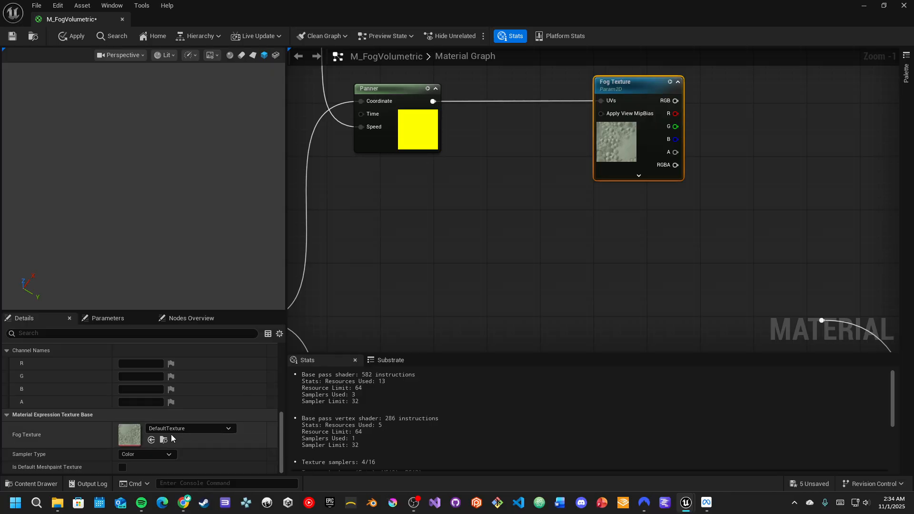
{"action": "left_click", "coordinate": [165, 439]}
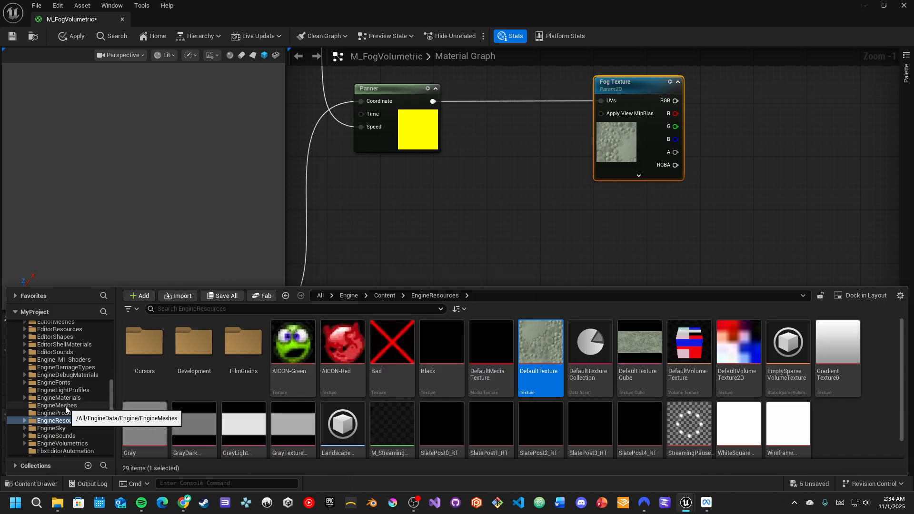
{"action": "scroll", "coordinate": [85, 382], "scroll_direction": "up", "scroll_amount": 10}
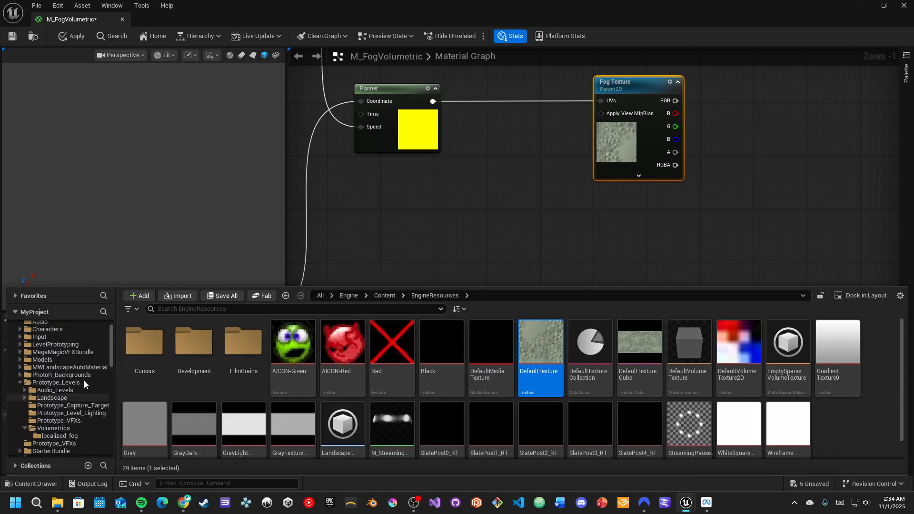
{"action": "scroll", "coordinate": [72, 433], "scroll_direction": "down", "scroll_amount": 1}
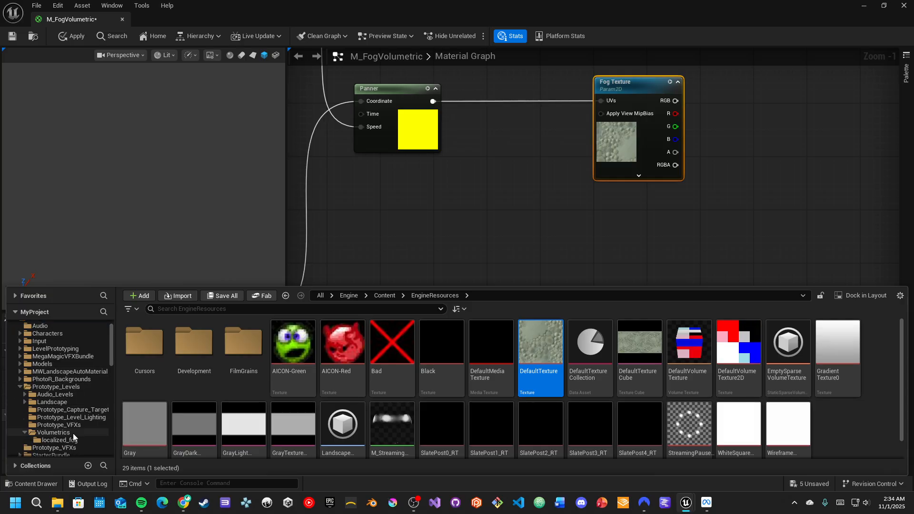
{"action": "left_click", "coordinate": [70, 432]}
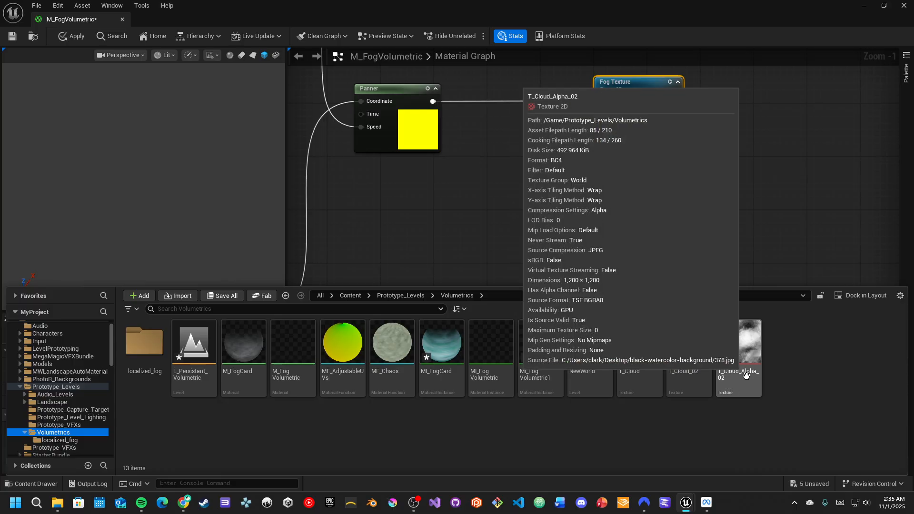
{"action": "left_click", "coordinate": [746, 384]}
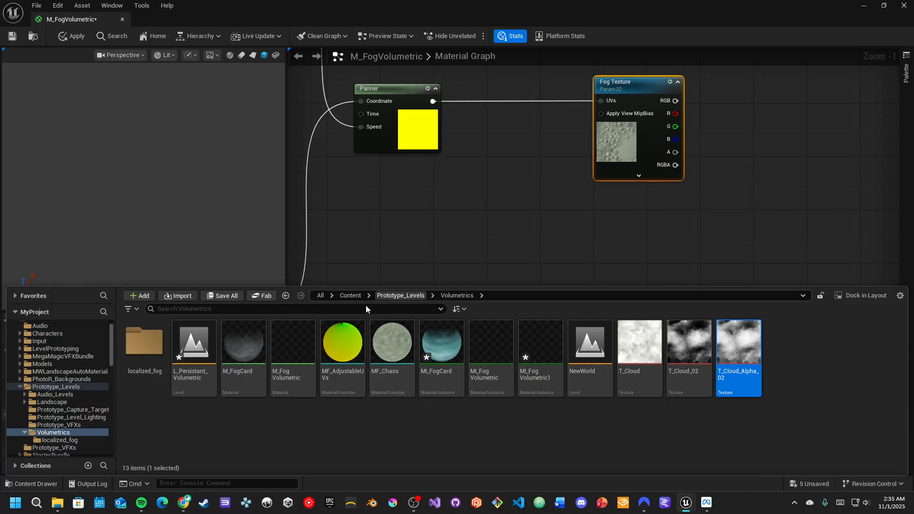
{"action": "key", "text": "ctrl+space"}
{"action": "left_click", "coordinate": [151, 440]}
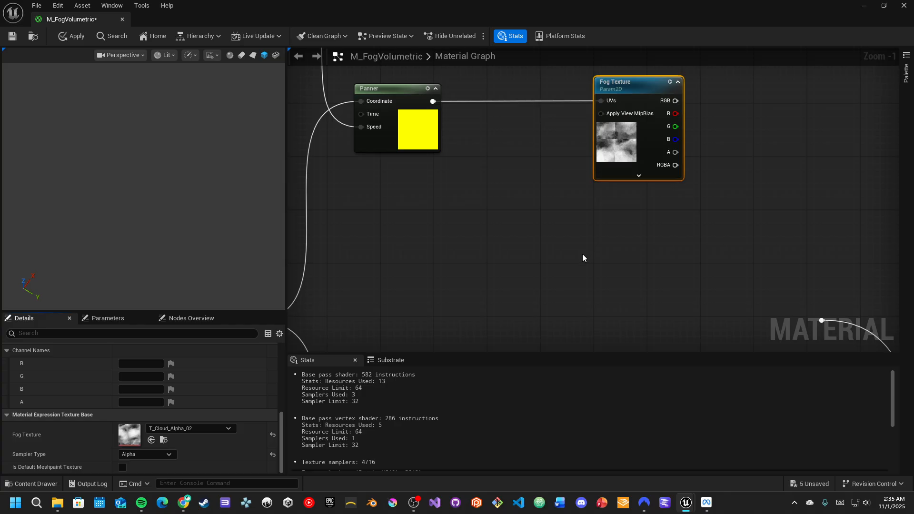
- Open the T_Cloud_02 texture and toggle its R, G, B and A channel previews
{"action": "right_click_drag", "start_coordinate": [581, 256], "coordinate": [612, 228]}
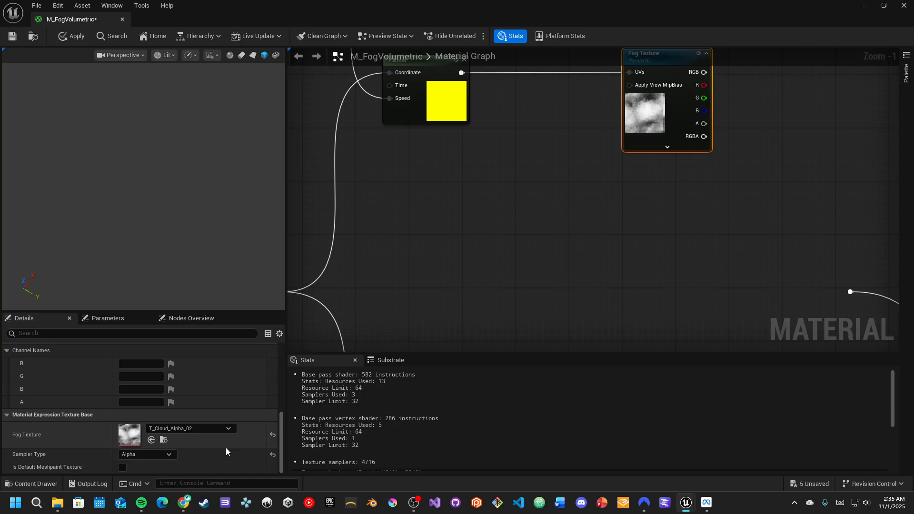
{"action": "left_click", "coordinate": [164, 440]}
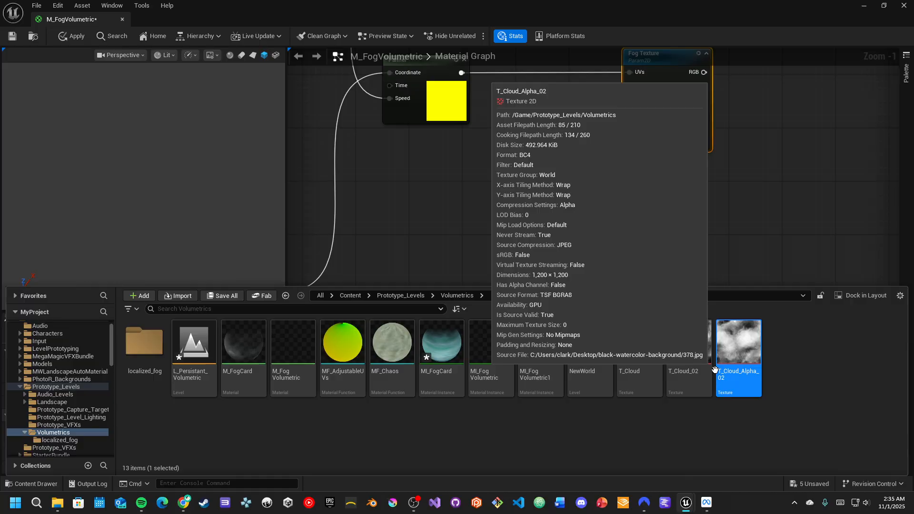
{"action": "left_click", "coordinate": [697, 349]}
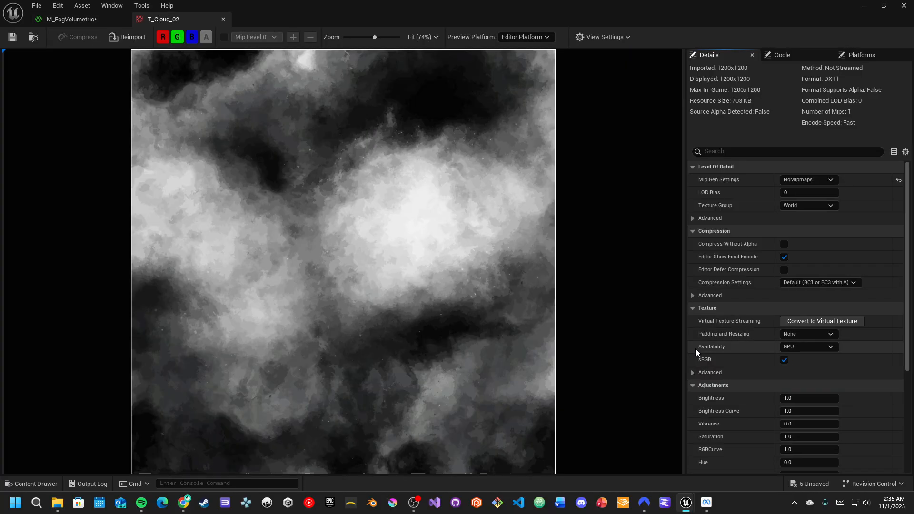
{"action": "left_click", "coordinate": [164, 39]}
{"action": "left_click", "coordinate": [177, 38]}
{"action": "left_click", "coordinate": [192, 37]}
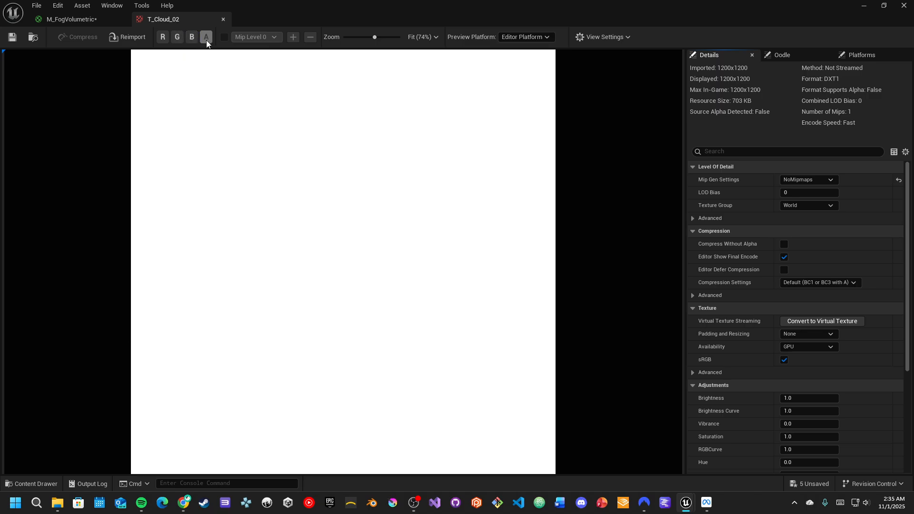
{"action": "left_click", "coordinate": [192, 38]}
{"action": "left_click", "coordinate": [177, 37]}
{"action": "left_click", "coordinate": [164, 38]}
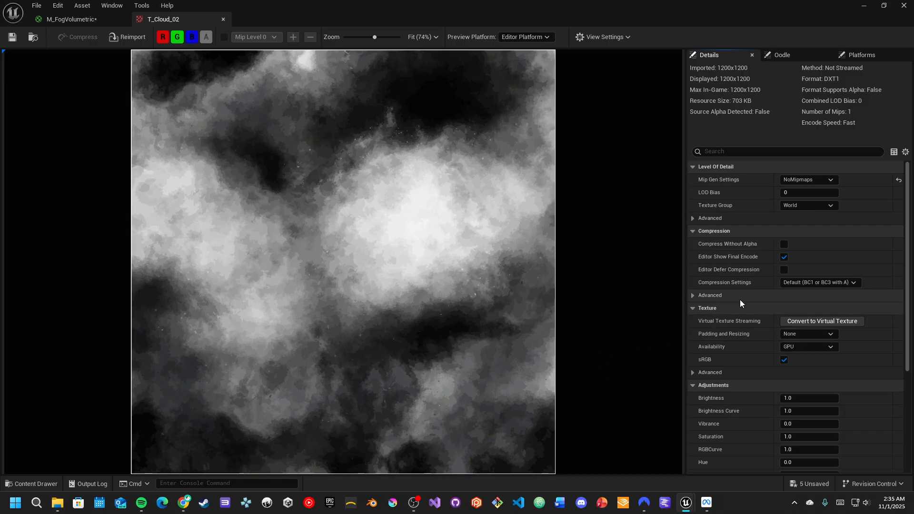
- Review the compression settings options of T_Cloud_02 without changing them
{"action": "scroll", "coordinate": [740, 305], "scroll_direction": "down", "scroll_amount": 3}
{"action": "scroll", "coordinate": [739, 312], "scroll_direction": "down", "scroll_amount": 8}
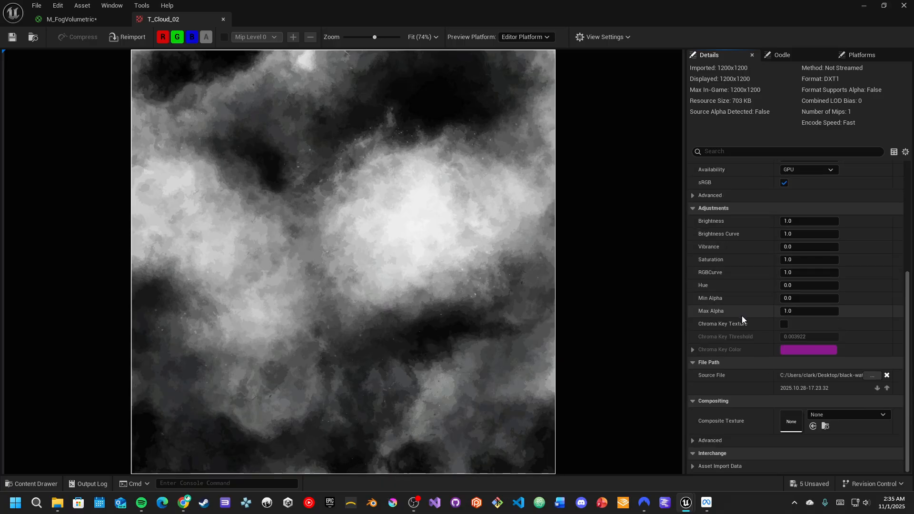
{"action": "scroll", "coordinate": [741, 315], "scroll_direction": "up", "scroll_amount": 10}
{"action": "scroll", "coordinate": [742, 322], "scroll_direction": "up", "scroll_amount": 1}
{"action": "left_click", "coordinate": [845, 273]}
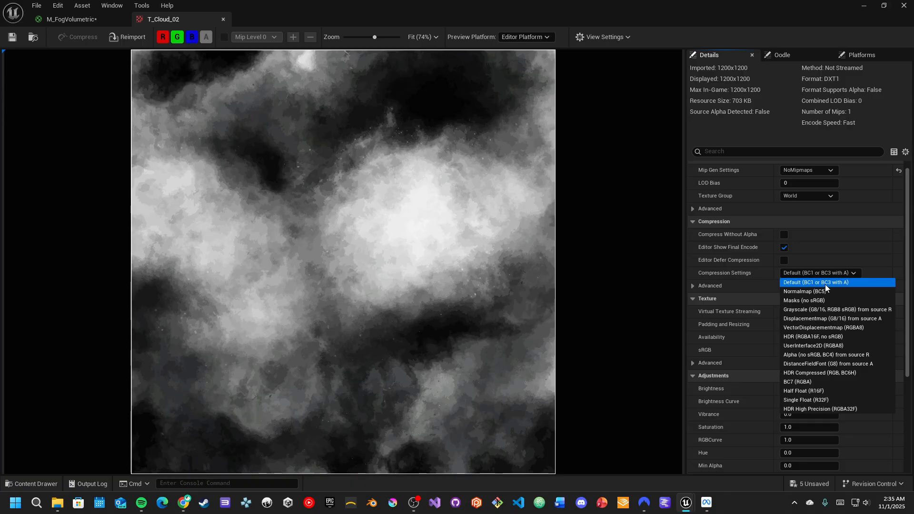
{"action": "left_click", "coordinate": [744, 276]}
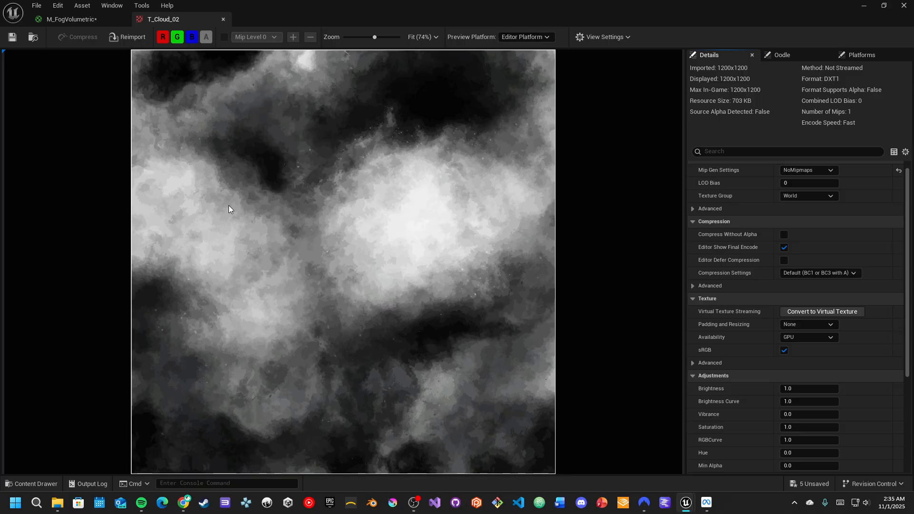
- Open the T_Cloud_Alpha_02 texture and examine its compression settings options
{"action": "left_click", "coordinate": [56, 484]}
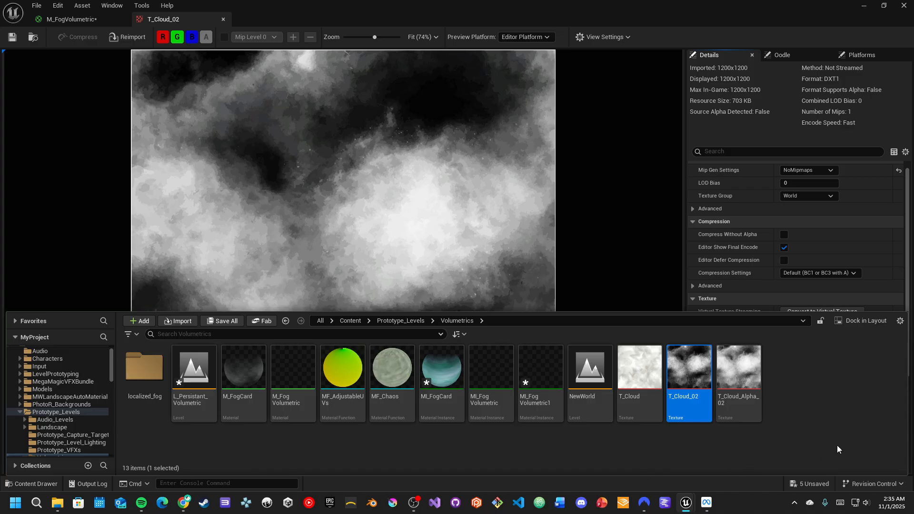
{"action": "double_click", "coordinate": [729, 388]}
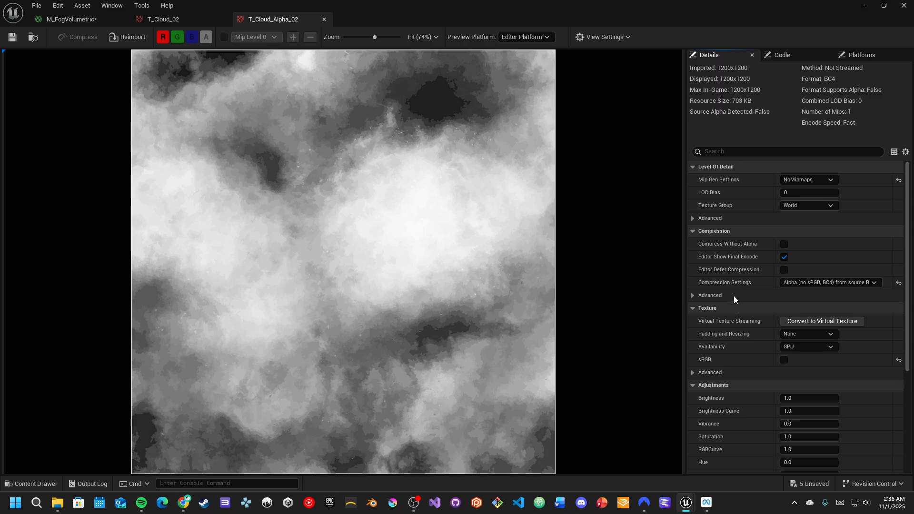
{"action": "left_click", "coordinate": [805, 283]}
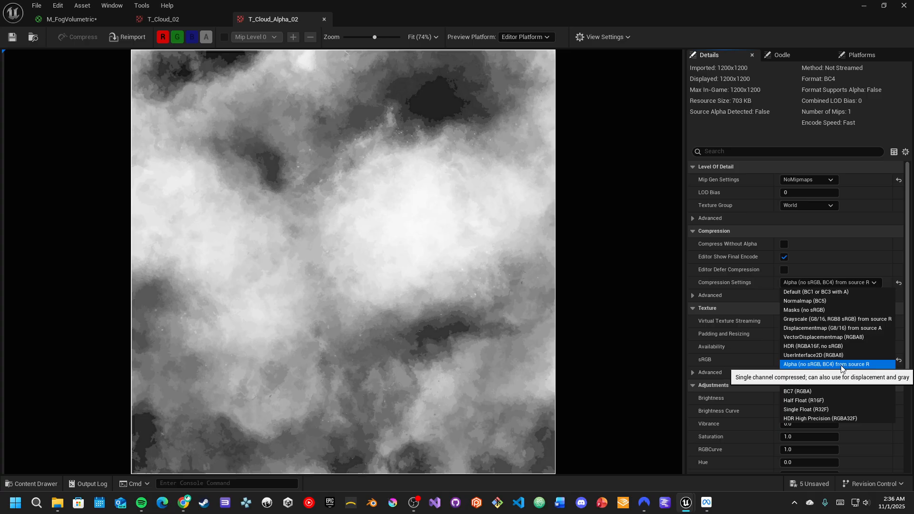
- Close the texture editor, return to the material graph, and set the Fog Texture's sampler type to Alpha
{"action": "left_click", "coordinate": [198, 92]}
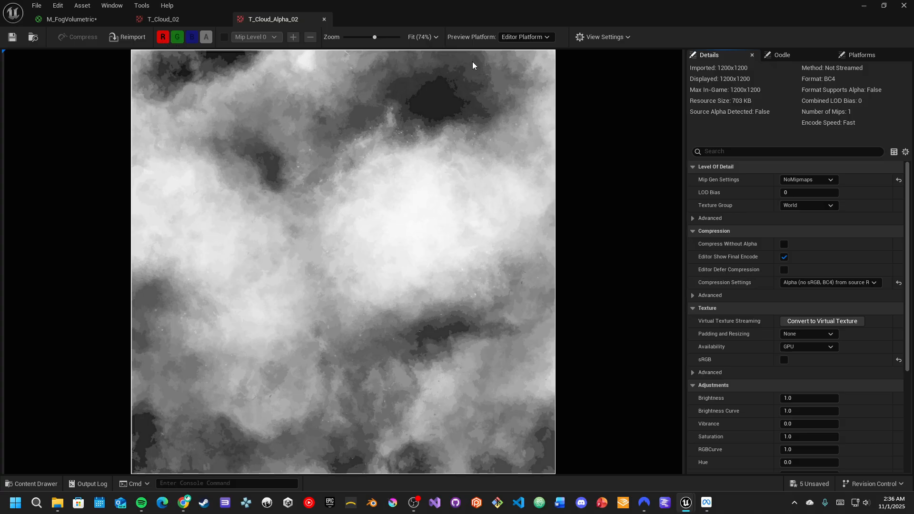
{"action": "left_click", "coordinate": [324, 20]}
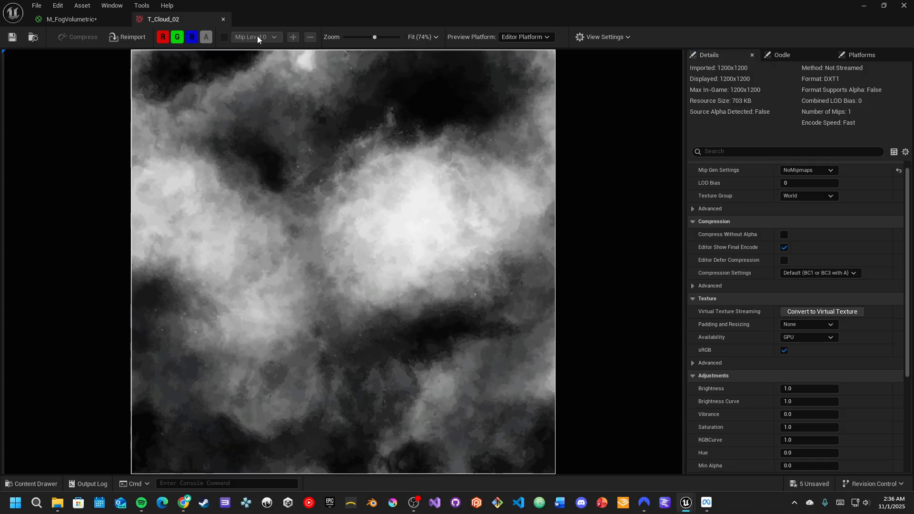
{"action": "left_click", "coordinate": [90, 18]}
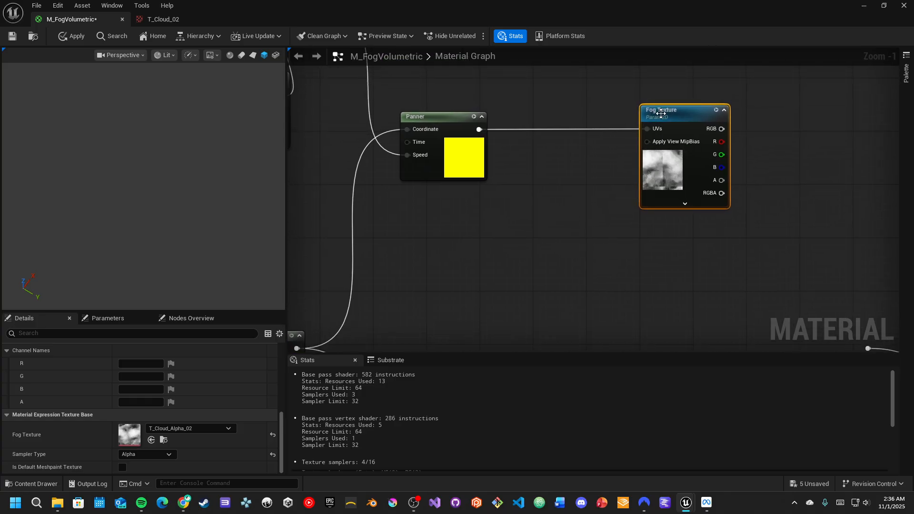
{"action": "left_click", "coordinate": [153, 454]}
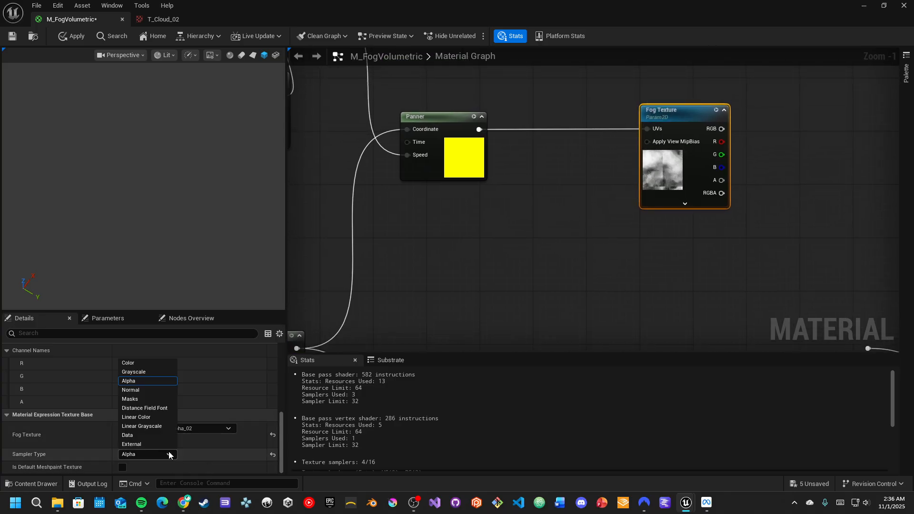
{"action": "left_click", "coordinate": [147, 383]}
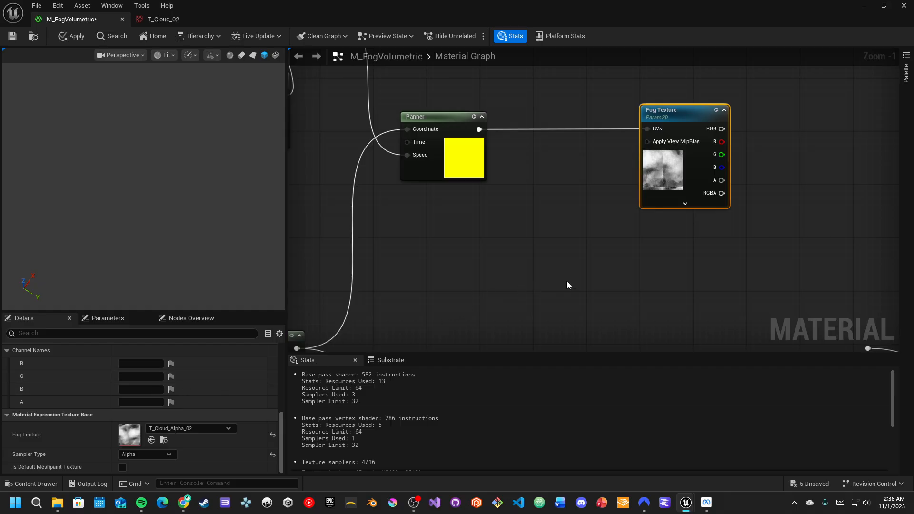
- Rearrange the coordinate constant, Multiply, Animation Speed, Panner and Fog Texture nodes into a tidy row
{"action": "scroll", "coordinate": [588, 231], "scroll_direction": "down", "scroll_amount": 2}
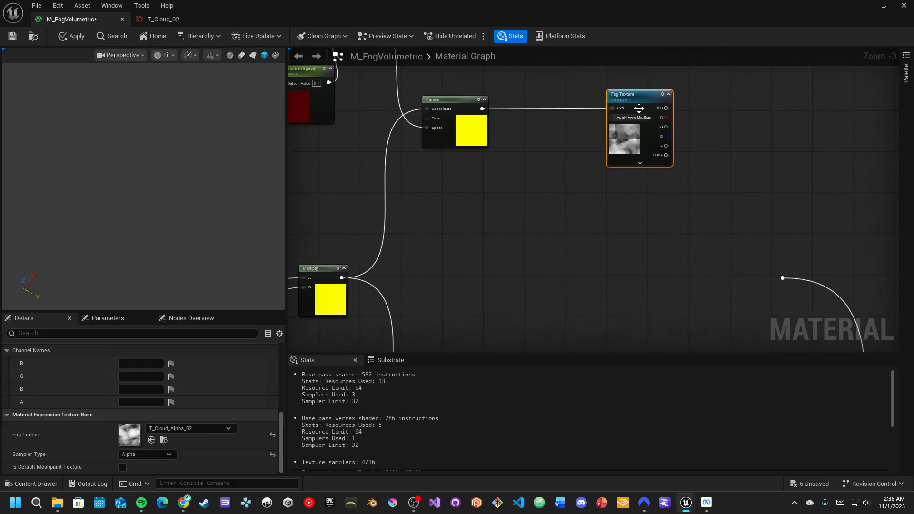
{"action": "key", "text": "ctrl+d"}
{"action": "left_click_drag", "start_coordinate": [668, 98], "coordinate": [659, 297]}
{"action": "right_click_drag", "start_coordinate": [553, 267], "coordinate": [555, 183]}
{"action": "right_click_drag", "start_coordinate": [547, 221], "coordinate": [560, 120]}
{"action": "right_click_drag", "start_coordinate": [500, 287], "coordinate": [500, 214]}
{"action": "left_click_drag", "start_coordinate": [506, 291], "coordinate": [674, 350]}
{"action": "right_click_drag", "start_coordinate": [669, 291], "coordinate": [660, 242]}
{"action": "left_click_drag", "start_coordinate": [662, 302], "coordinate": [663, 276]}
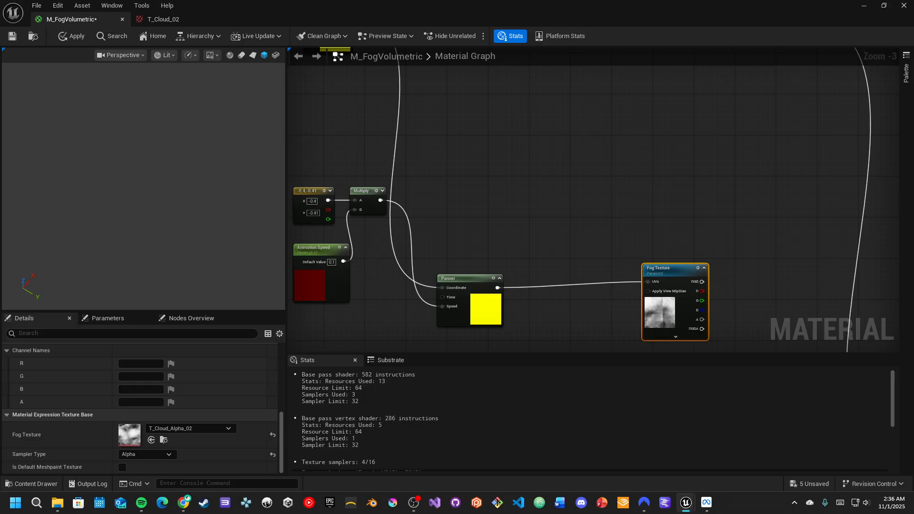
{"action": "right_click_drag", "start_coordinate": [560, 251], "coordinate": [572, 134]}
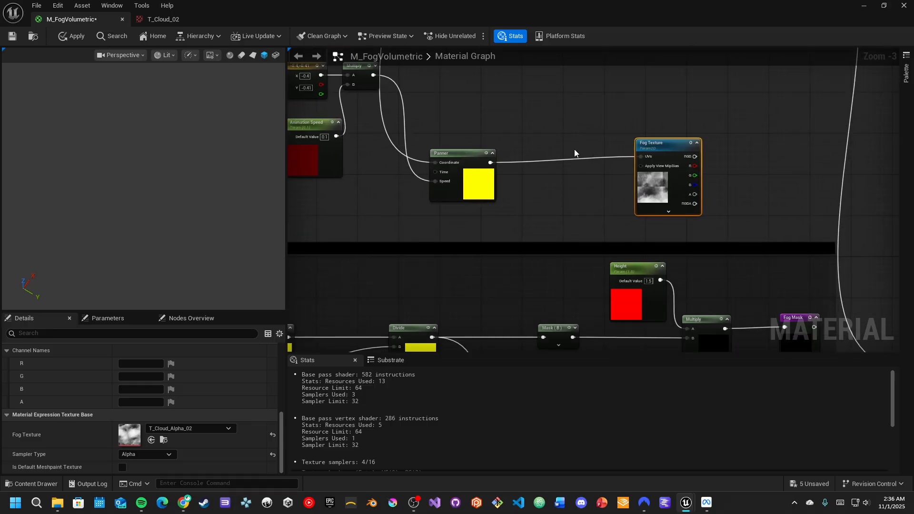
{"action": "right_click_drag", "start_coordinate": [594, 252], "coordinate": [537, 211]}
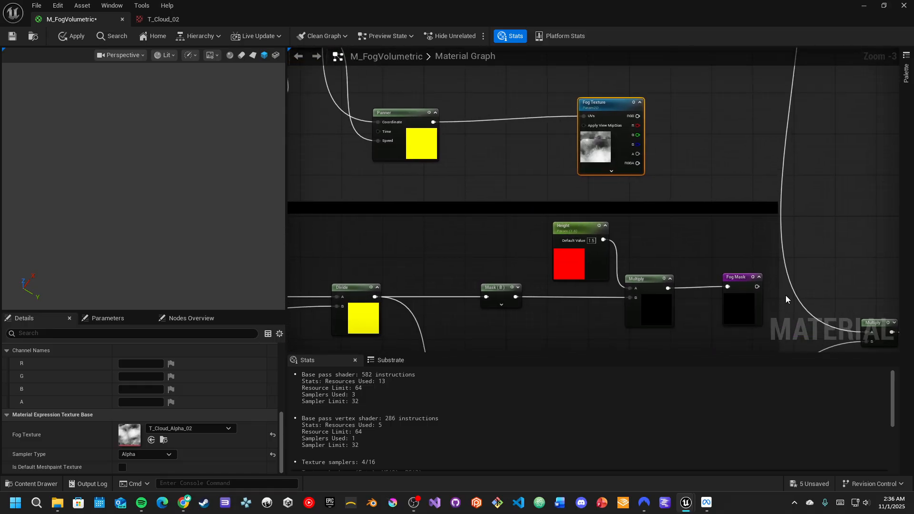
- Add a Fog Mask named reroute node beside the Fog Texture node
{"action": "right_click", "coordinate": [672, 177]}
{"action": "type", "text": "fog mas"}
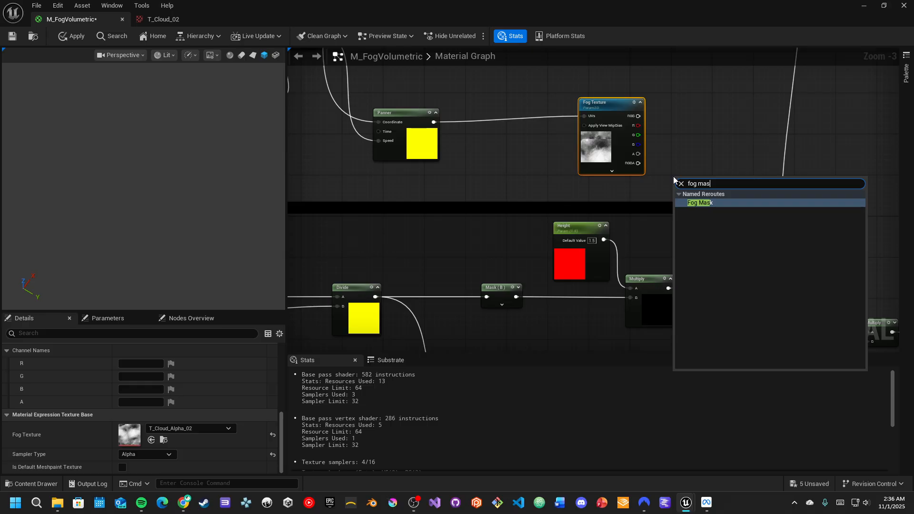
{"action": "key", "text": "Return"}
- Feed the Fog Mask reroute into the Value input of a new InverseLinearInterpolate node
{"action": "left_click_drag", "start_coordinate": [673, 176], "coordinate": [678, 118]}
{"action": "type", "text": "inv"}
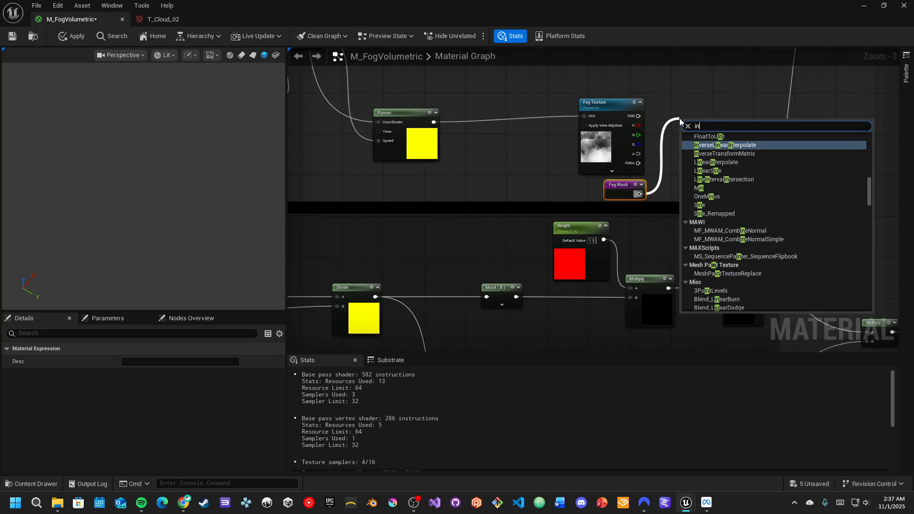
{"action": "key", "text": "Return"}
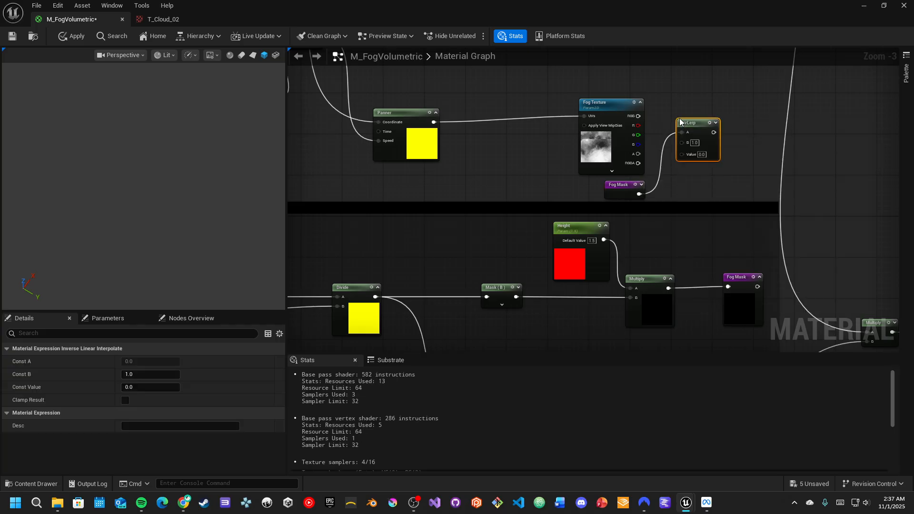
- Connect the Fog Texture's R channel to the InvLerp's B input and preview the InvLerp node
{"action": "scroll", "coordinate": [687, 102], "scroll_direction": "up", "scroll_amount": 1}
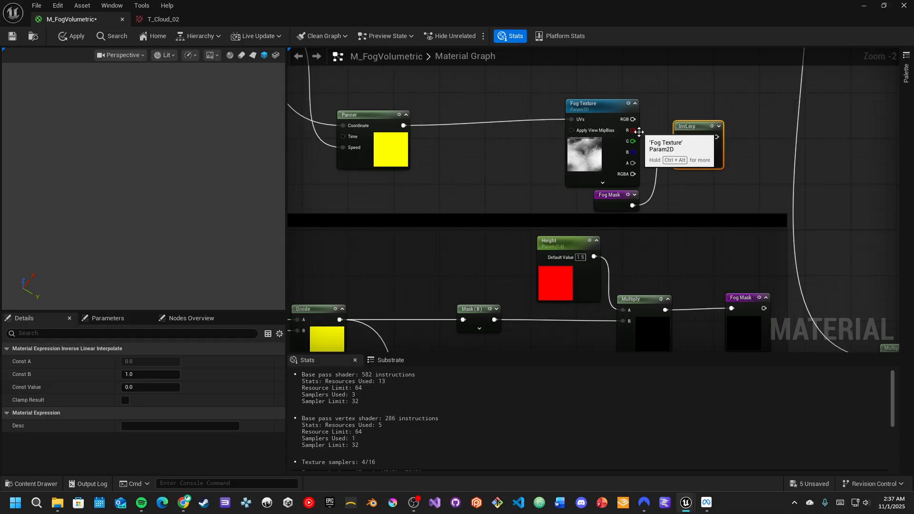
{"action": "scroll", "coordinate": [655, 163], "scroll_direction": "up", "scroll_amount": 1}
{"action": "left_click_drag", "start_coordinate": [629, 213], "coordinate": [682, 162]}
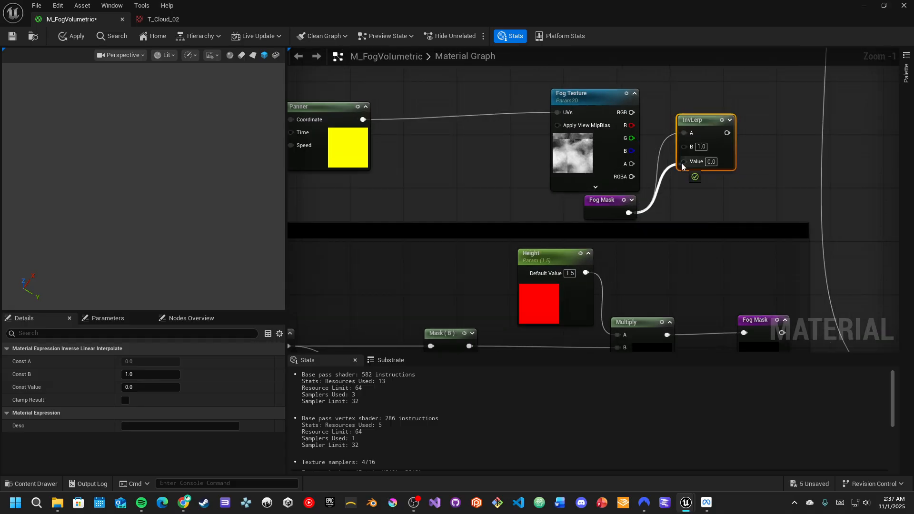
{"action": "left_click", "coordinate": [684, 133], "text": "alt"}
{"action": "right_click_drag", "start_coordinate": [728, 149], "coordinate": [742, 239]}
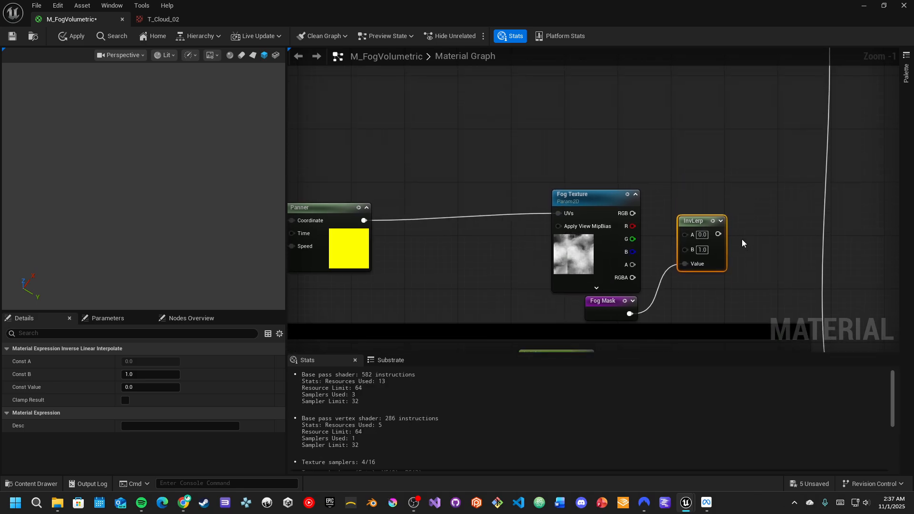
{"action": "right_click_drag", "start_coordinate": [721, 198], "coordinate": [712, 177]}
{"action": "left_click_drag", "start_coordinate": [631, 242], "coordinate": [646, 184]}
{"action": "left_click", "coordinate": [655, 173]}
{"action": "left_click_drag", "start_coordinate": [635, 255], "coordinate": [699, 220]}
{"action": "key", "text": "space"}
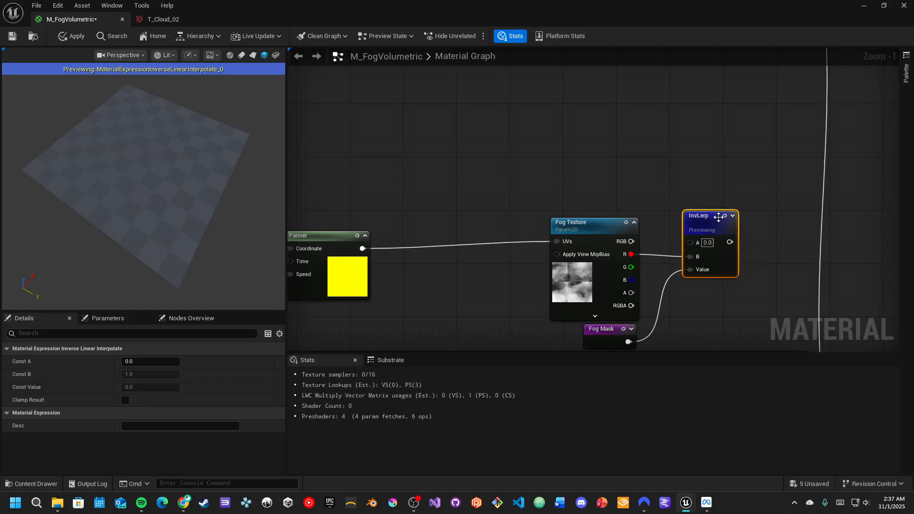
- Inspect the material preview from several angles and zoom out to survey the whole graph
{"action": "left_click_drag", "start_coordinate": [157, 185], "coordinate": [110, 143]}
{"action": "left_click_drag", "start_coordinate": [147, 236], "coordinate": [129, 245]}
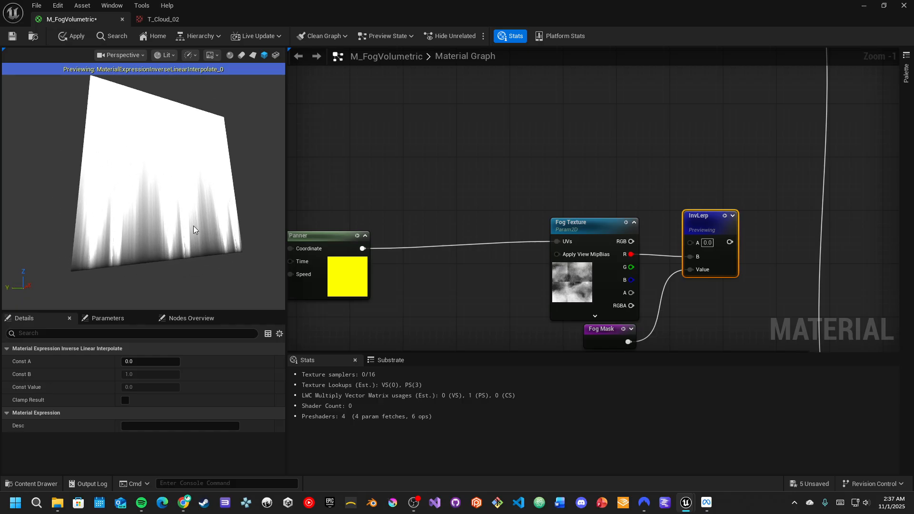
{"action": "left_click_drag", "start_coordinate": [202, 236], "coordinate": [125, 235]}
{"action": "left_click_drag", "start_coordinate": [228, 245], "coordinate": [142, 249]}
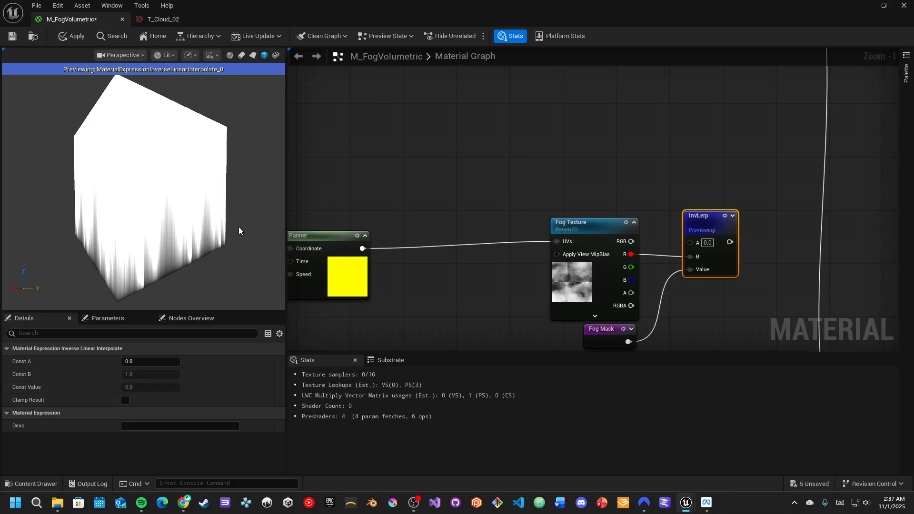
{"action": "scroll", "coordinate": [157, 234], "scroll_direction": "down", "scroll_amount": 3}
{"action": "right_click_drag", "start_coordinate": [392, 187], "coordinate": [602, 174]}
{"action": "scroll", "coordinate": [542, 186], "scroll_direction": "down", "scroll_amount": 1}
{"action": "right_click_drag", "start_coordinate": [501, 150], "coordinate": [481, 178]}
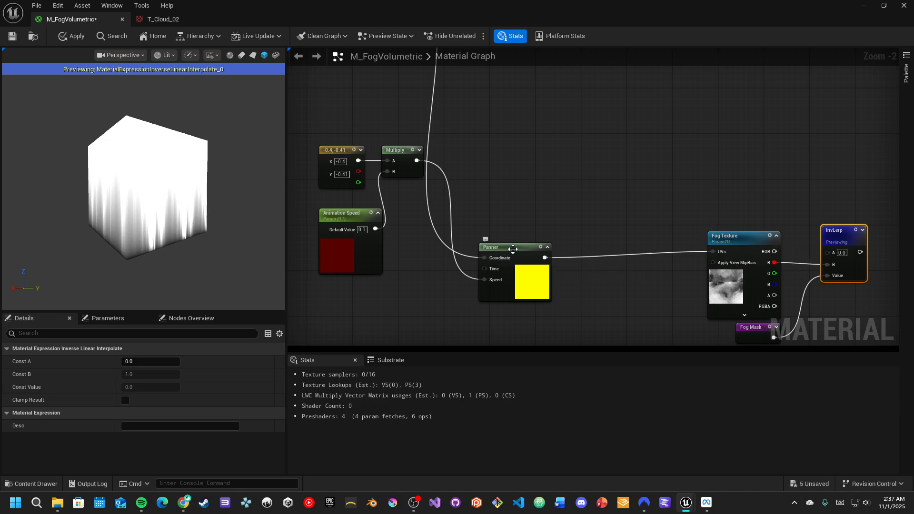
{"action": "key", "text": "Home"}
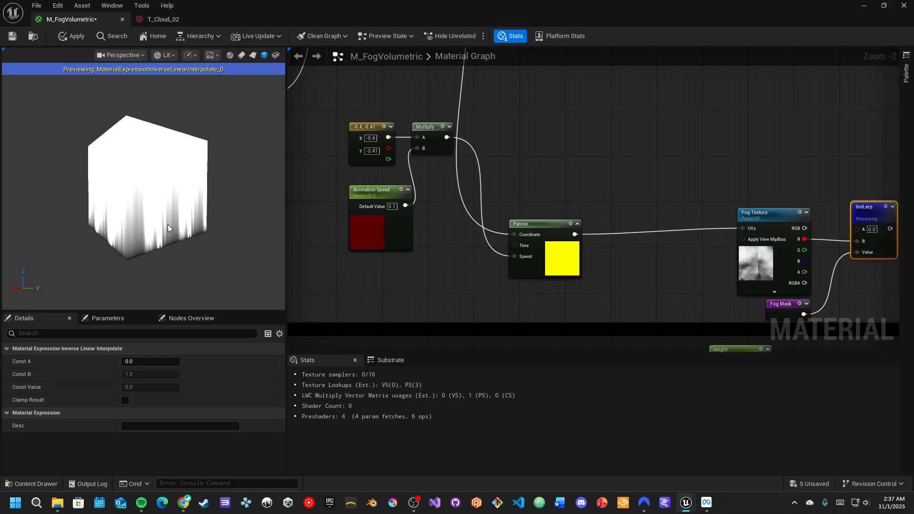
{"action": "scroll", "coordinate": [190, 209], "scroll_direction": "down", "scroll_amount": 2}
{"action": "left_click_drag", "start_coordinate": [163, 197], "coordinate": [152, 197]}
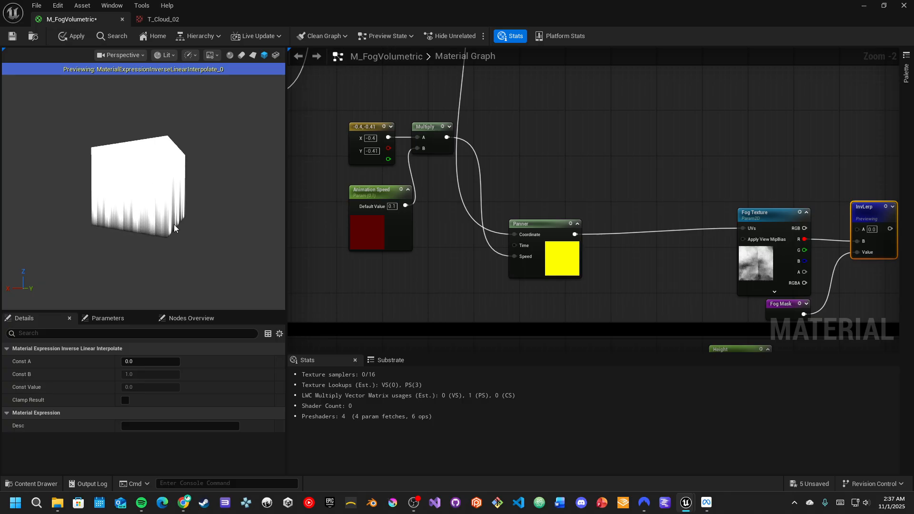
{"action": "right_click_drag", "start_coordinate": [808, 131], "coordinate": [601, 182]}
{"action": "scroll", "coordinate": [660, 153], "scroll_direction": "down", "scroll_amount": 1}
{"action": "right_click_drag", "start_coordinate": [700, 140], "coordinate": [620, 190]}
{"action": "scroll", "coordinate": [628, 173], "scroll_direction": "down", "scroll_amount": 6}
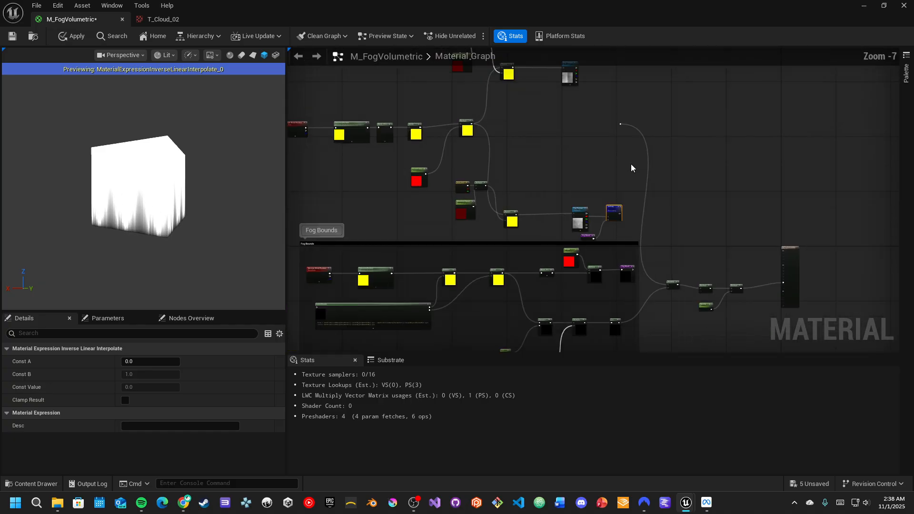
- Select the upper fog texture node group and nudge it up and to the left
{"action": "right_click_drag", "start_coordinate": [452, 104], "coordinate": [460, 166]}
{"action": "left_click_drag", "start_coordinate": [347, 101], "coordinate": [626, 282]}
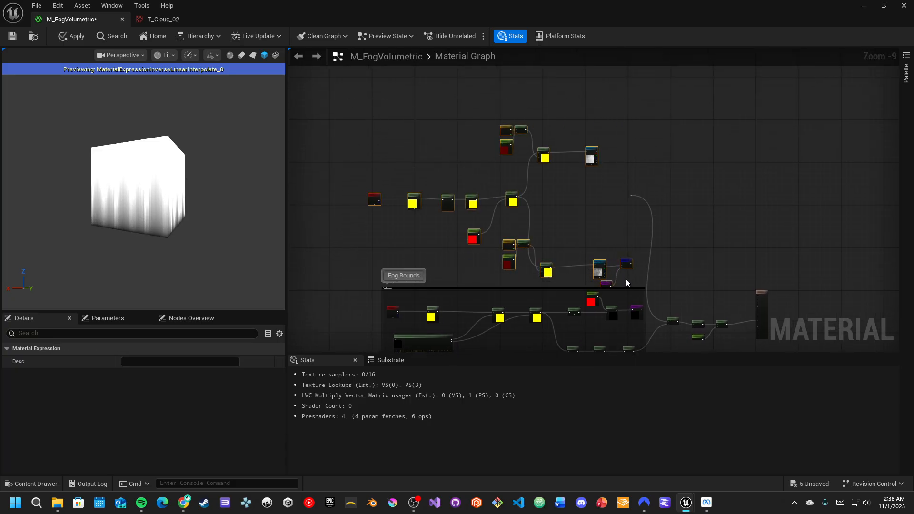
{"action": "key", "text": "Left"}
{"action": "key", "text": "Left"}
{"action": "key", "text": "Left"}
{"action": "key", "text": "Left"}
{"action": "key", "text": "Left"}
{"action": "key", "text": "Left"}
{"action": "key", "text": "Left"}
{"action": "key", "text": "Left"}
{"action": "key", "text": "Left"}
{"action": "key", "text": "Left"}
{"action": "key", "text": "Left"}
{"action": "key", "text": "Left"}
{"action": "key", "text": "Left"}
{"action": "key", "text": "Left"}
{"action": "key", "text": "Left"}
{"action": "key", "text": "Left"}
{"action": "key", "text": "Left"}
{"action": "key", "text": "Left"}
{"action": "key", "text": "Left"}
{"action": "key", "text": "Left"}
{"action": "key", "text": "Up"}
{"action": "key", "text": "Up"}
{"action": "key", "text": "Left"}
{"action": "key", "text": "Left"}
{"action": "key", "text": "Left"}
{"action": "key", "text": "Left"}
{"action": "key", "text": "Up"}
{"action": "key", "text": "Up"}
{"action": "key", "text": "Up"}
{"action": "key", "text": "Up"}
{"action": "key", "text": "Up"}
{"action": "key", "text": "Up"}
{"action": "key", "text": "Up"}
{"action": "key", "text": "Up"}
{"action": "key", "text": "Up"}
{"action": "key", "text": "Up"}
{"action": "key", "text": "Up"}
{"action": "key", "text": "Up"}
{"action": "key", "text": "Up"}
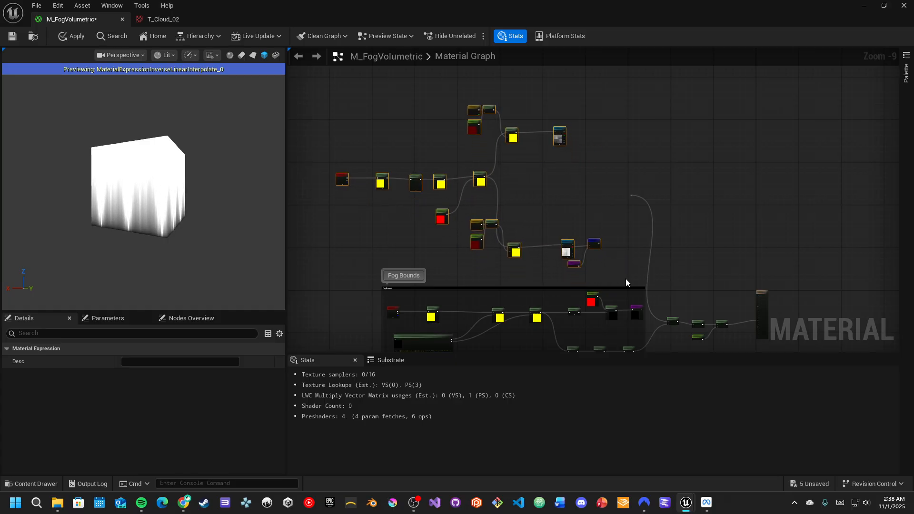
{"action": "key", "text": "Left"}
{"action": "key", "text": "Left"}
{"action": "key", "text": "Left"}
{"action": "key", "text": "Left"}
{"action": "key", "text": "Left"}
{"action": "key", "text": "Left"}
{"action": "key", "text": "Left"}
{"action": "key", "text": "Left"}
{"action": "key", "text": "Left"}
{"action": "key", "text": "Left"}
{"action": "key", "text": "Left"}
{"action": "key", "text": "Left"}
{"action": "key", "text": "Left"}
{"action": "key", "text": "Left"}
{"action": "key", "text": "Left"}
{"action": "key", "text": "Left"}
{"action": "key", "text": "Left"}
{"action": "key", "text": "Left"}
{"action": "key", "text": "Left"}
{"action": "key", "text": "Left"}
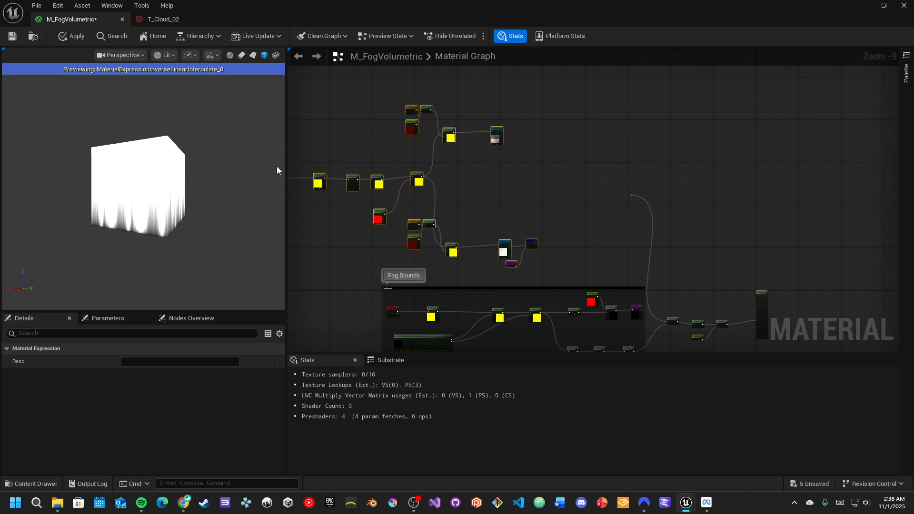
- Append a Saturate node to the InvLerp output and preview it
{"action": "scroll", "coordinate": [516, 191], "scroll_direction": "up", "scroll_amount": 4}
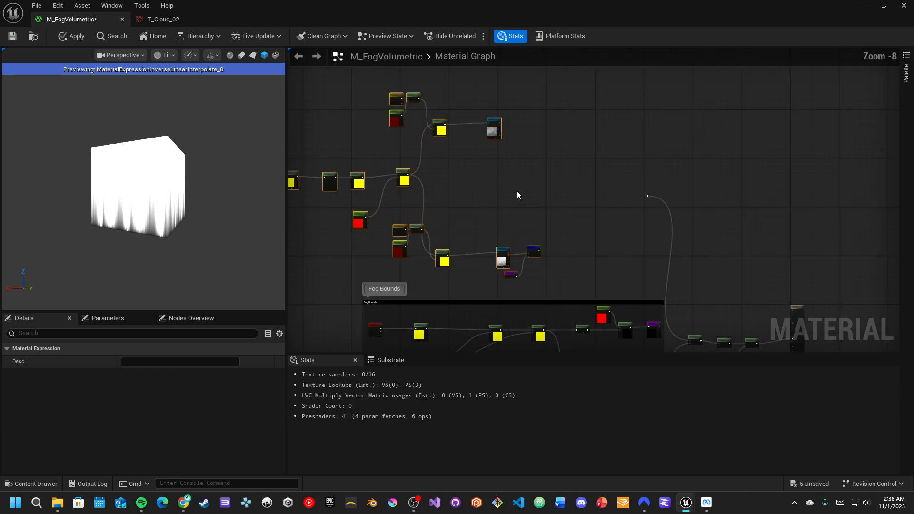
{"action": "left_click", "coordinate": [574, 243]}
{"action": "right_click_drag", "start_coordinate": [574, 242], "coordinate": [582, 257]}
{"action": "scroll", "coordinate": [534, 282], "scroll_direction": "up", "scroll_amount": 4}
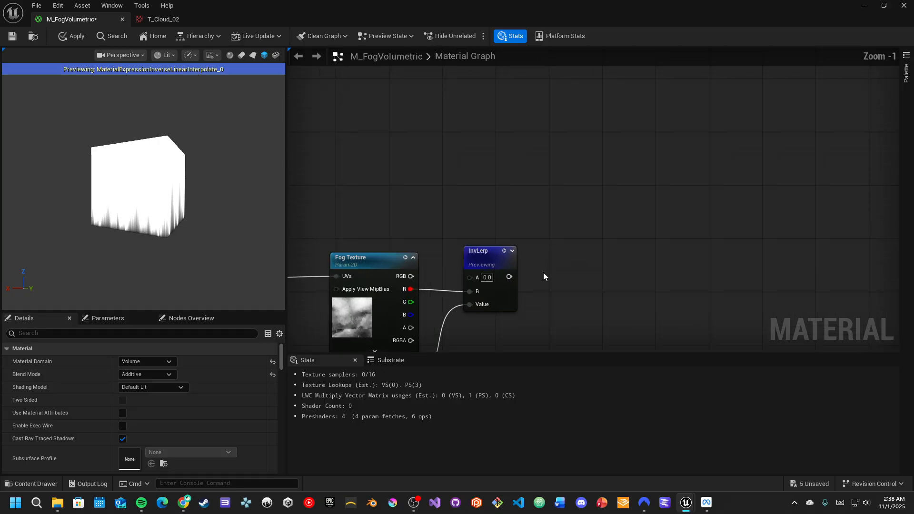
{"action": "left_click_drag", "start_coordinate": [509, 277], "coordinate": [567, 268]}
{"action": "type", "text": "sat"}
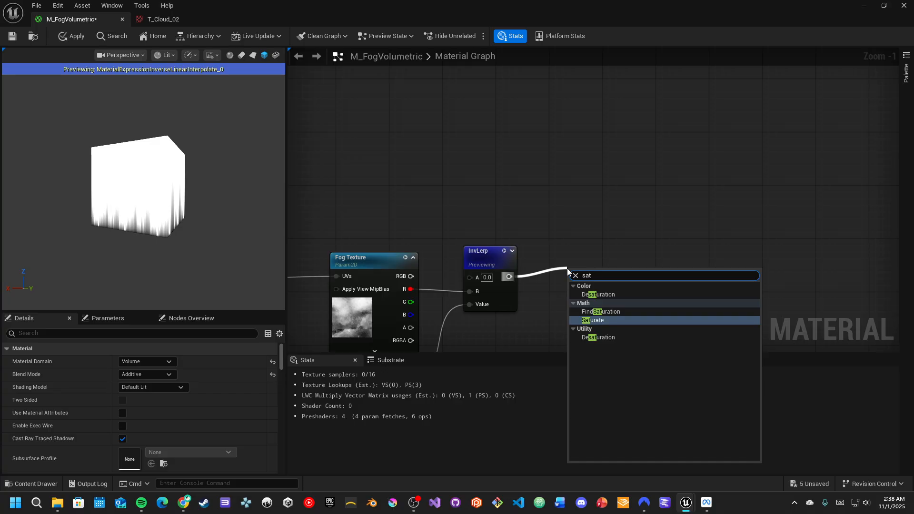
{"action": "key", "text": "Return"}
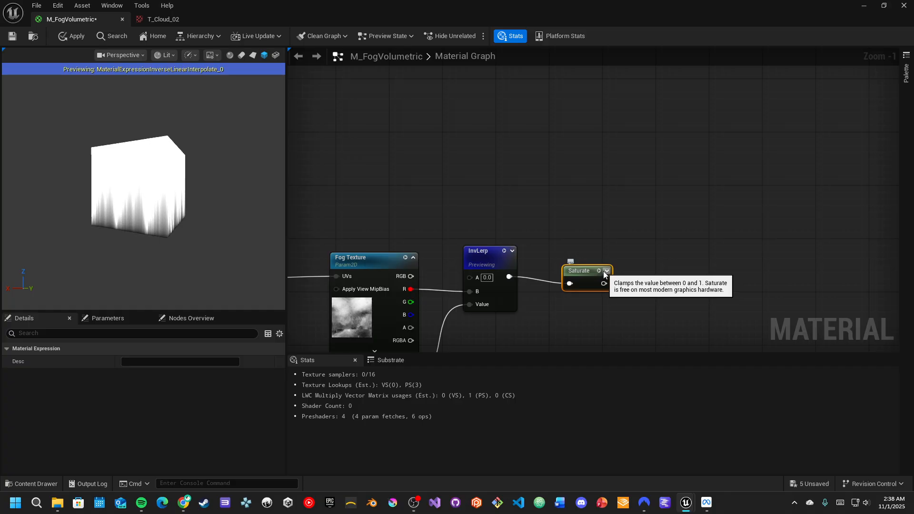
{"action": "key", "text": "space"}
{"action": "left_click_drag", "start_coordinate": [578, 284], "coordinate": [600, 246]}
{"action": "right_click_drag", "start_coordinate": [643, 192], "coordinate": [569, 247]}
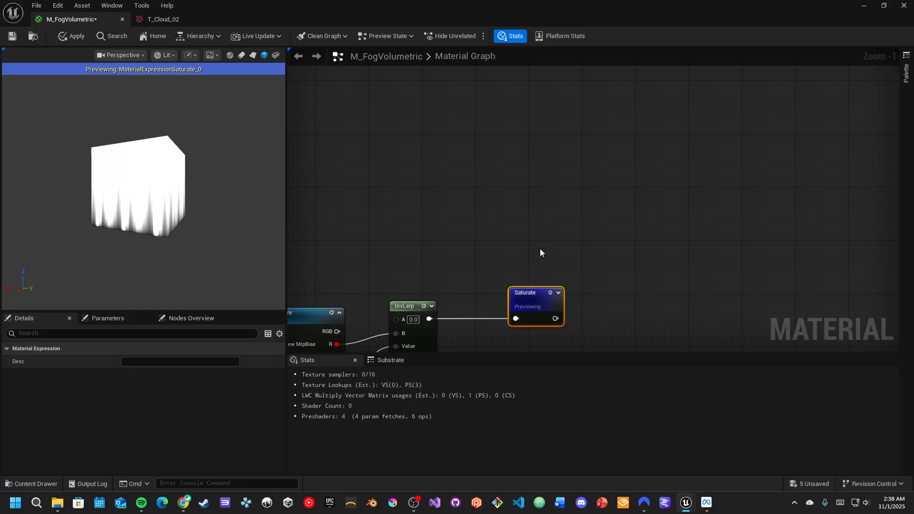
{"action": "scroll", "coordinate": [566, 248], "scroll_direction": "down", "scroll_amount": 1}
{"action": "right_click_drag", "start_coordinate": [586, 259], "coordinate": [511, 238]}
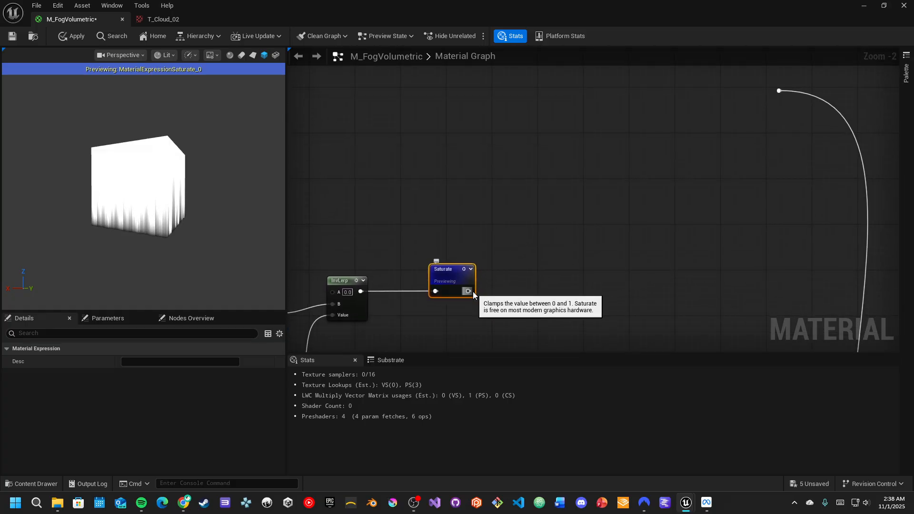
- Add a OneMinus node after the Saturate output and straighten its connection
{"action": "left_click_drag", "start_coordinate": [469, 291], "coordinate": [549, 282]}
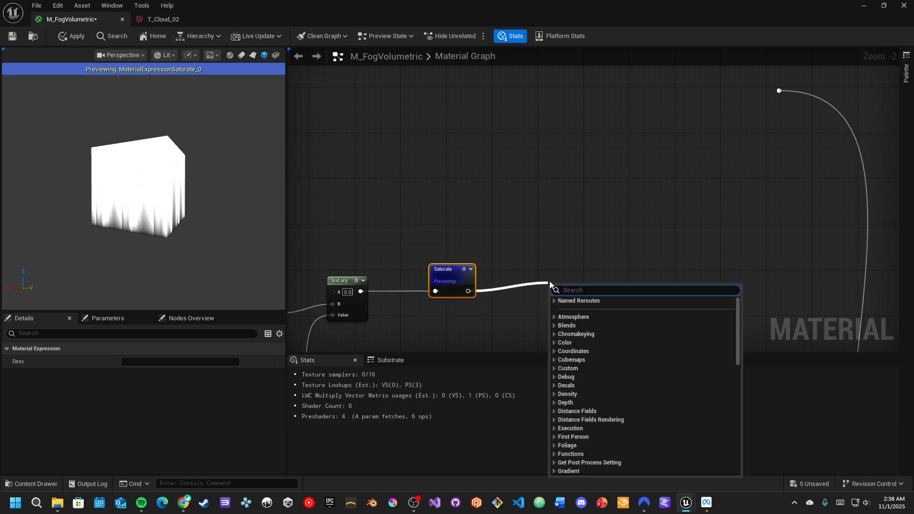
{"action": "type", "text": "1-"}
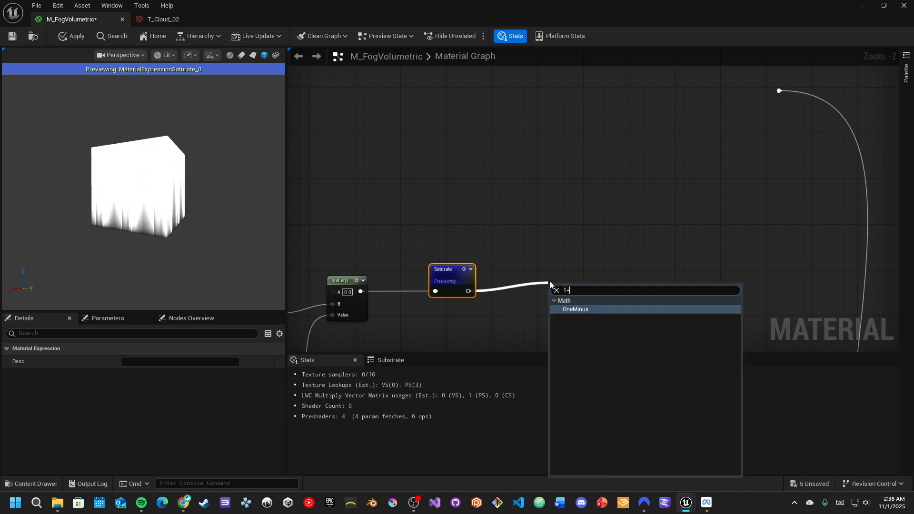
{"action": "key", "text": "Return"}
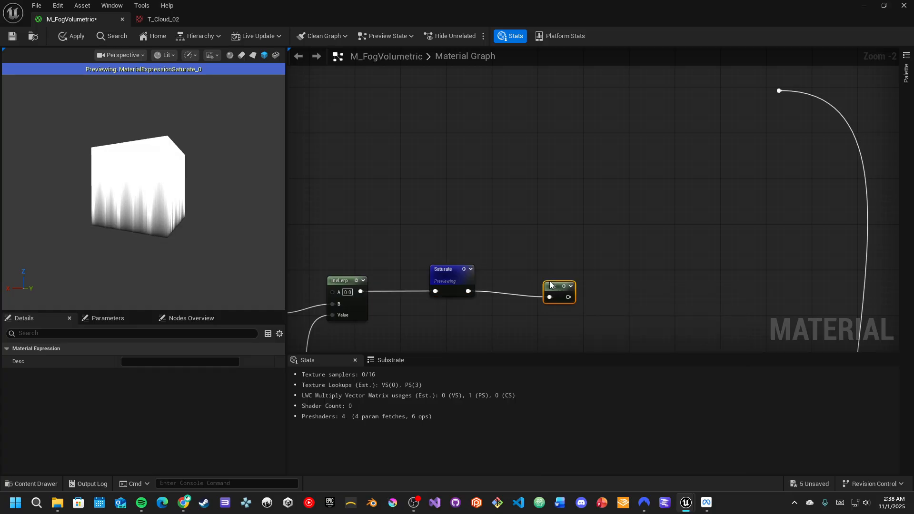
{"action": "key", "text": "q"}
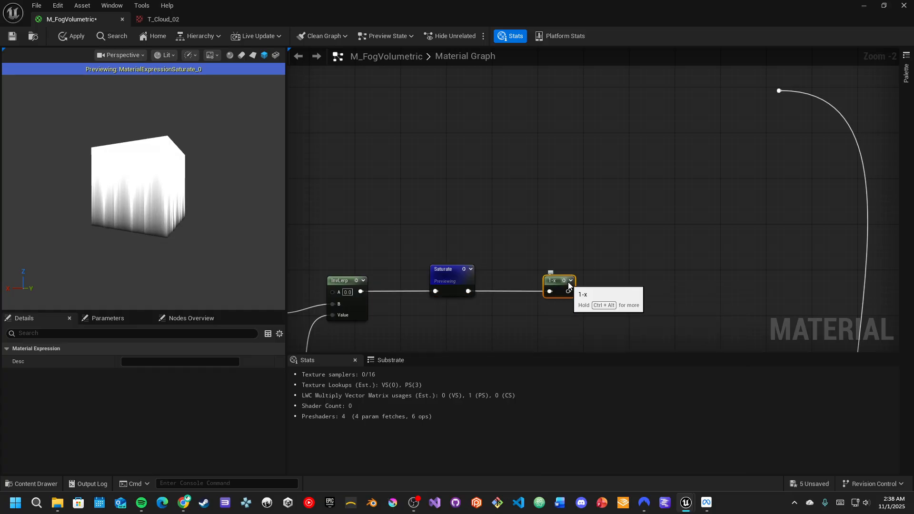
- Preview the OneMinus node and orbit the preview viewport to inspect the inverted mask
{"action": "key", "text": "space"}
{"action": "left_click_drag", "start_coordinate": [156, 193], "coordinate": [232, 220]}
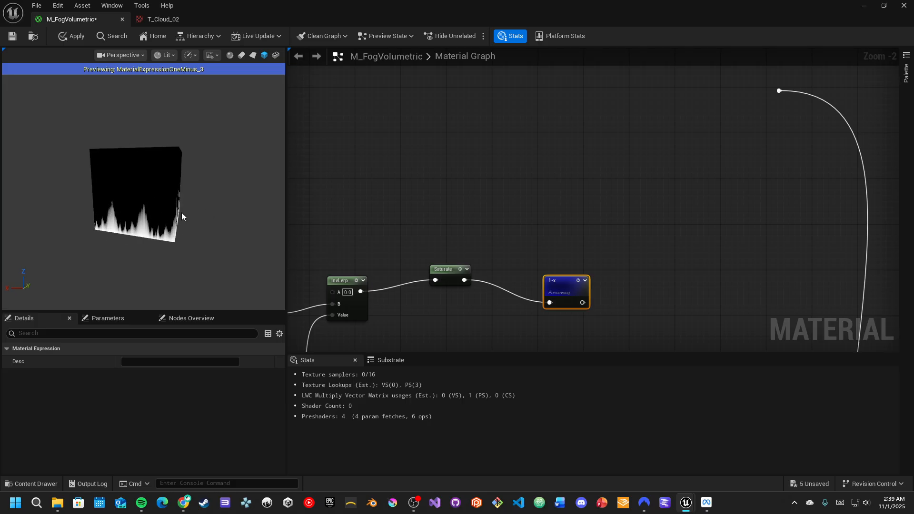
- Preview the final Multiply node feeding the material output and orbit and zoom the preview to inspect it
{"action": "scroll", "coordinate": [552, 217], "scroll_direction": "down", "scroll_amount": 2}
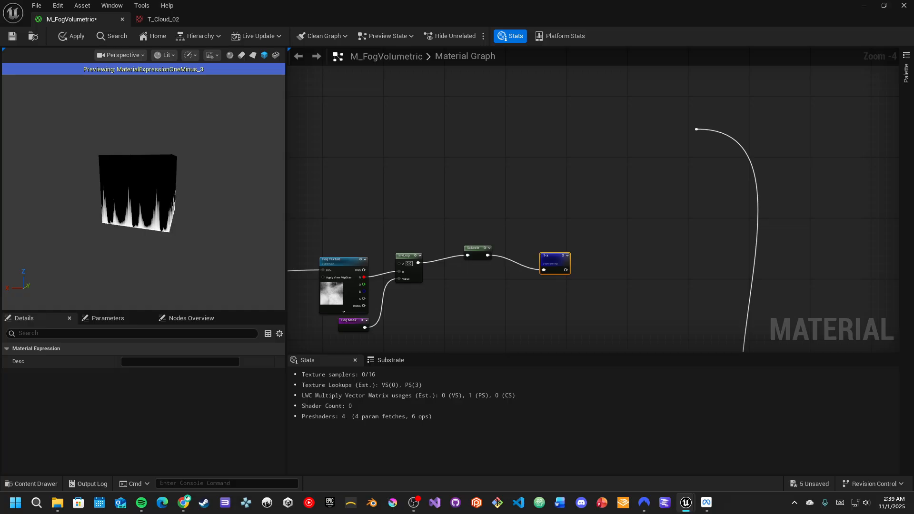
{"action": "left_click_drag", "start_coordinate": [565, 270], "coordinate": [695, 129]}
{"action": "scroll", "coordinate": [699, 243], "scroll_direction": "down", "scroll_amount": 2}
{"action": "right_click_drag", "start_coordinate": [709, 262], "coordinate": [618, 164]}
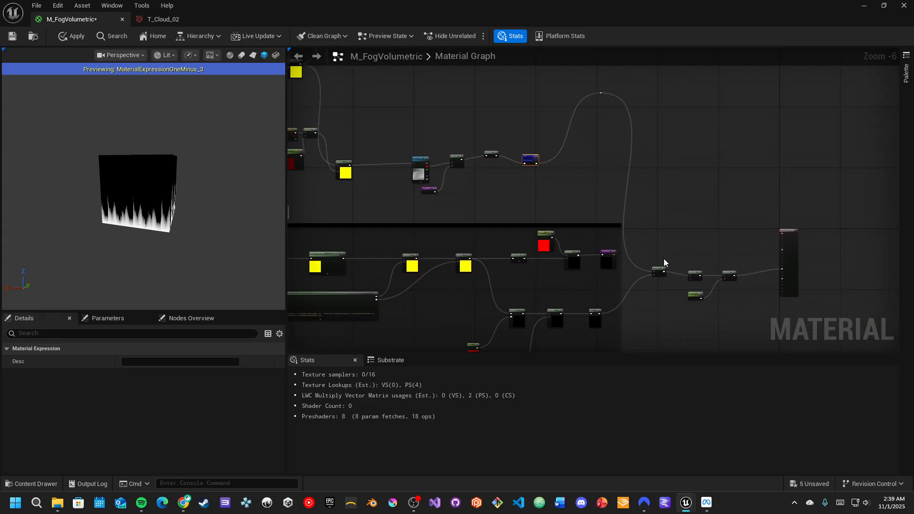
{"action": "scroll", "coordinate": [661, 272], "scroll_direction": "up", "scroll_amount": 2}
{"action": "right_click_drag", "start_coordinate": [661, 272], "coordinate": [647, 187]}
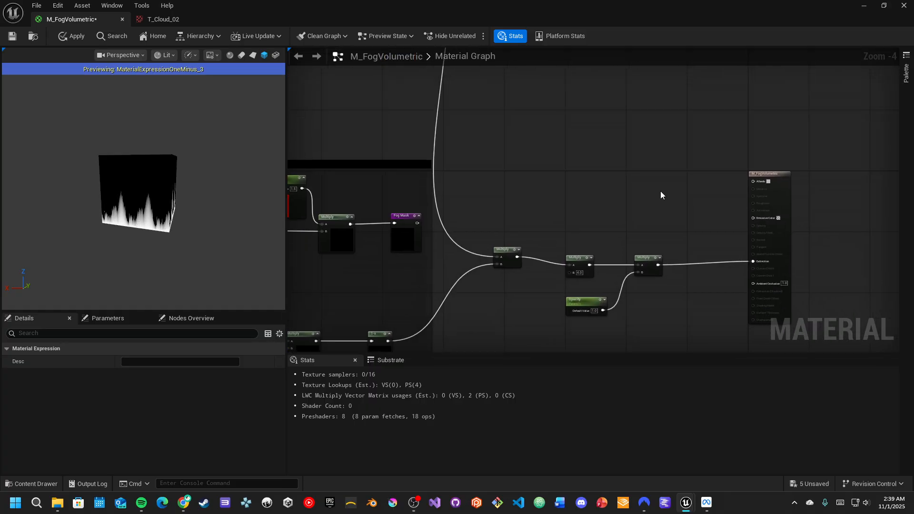
{"action": "key", "text": "space"}
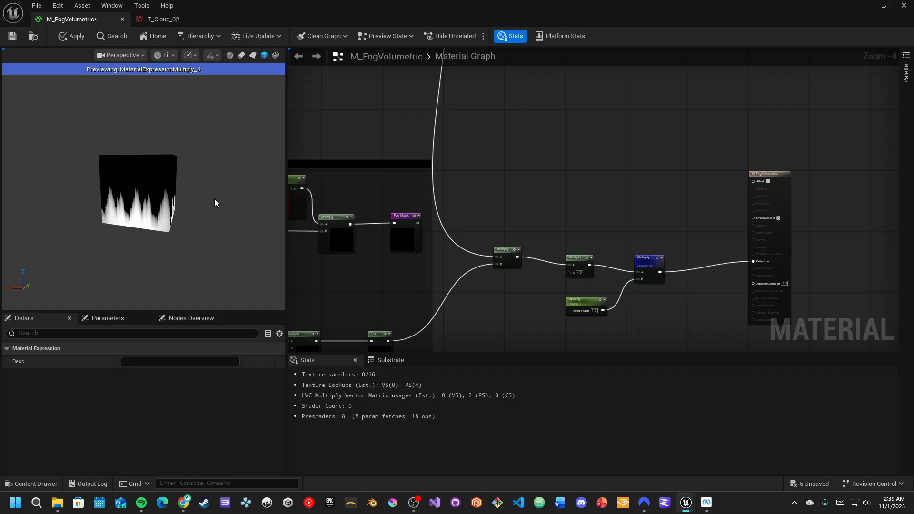
{"action": "left_click_drag", "start_coordinate": [84, 201], "coordinate": [130, 245]}
{"action": "scroll", "coordinate": [131, 216], "scroll_direction": "up", "scroll_amount": 5}
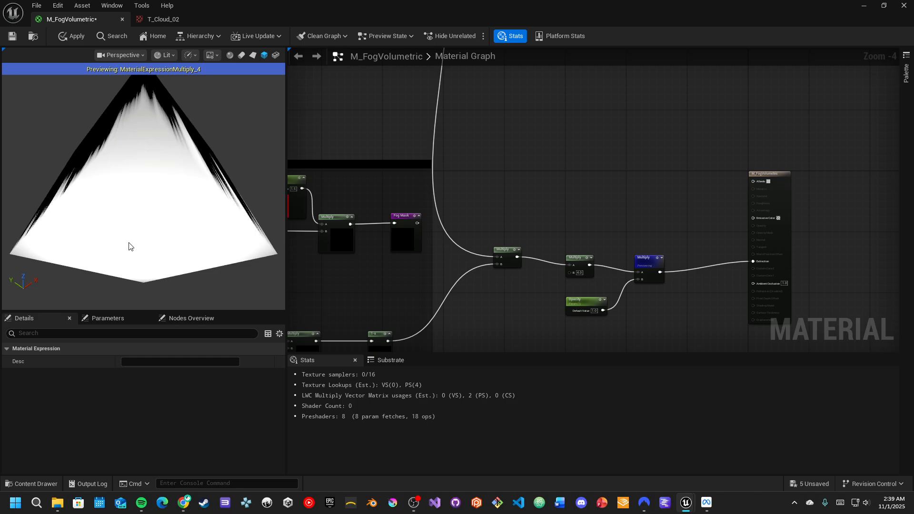
- Compare the preview with the Multiply node's B value set to 1, then set it back to 4
{"action": "scroll", "coordinate": [569, 231], "scroll_direction": "up", "scroll_amount": 3}
{"action": "right_click_drag", "start_coordinate": [571, 255], "coordinate": [619, 233]}
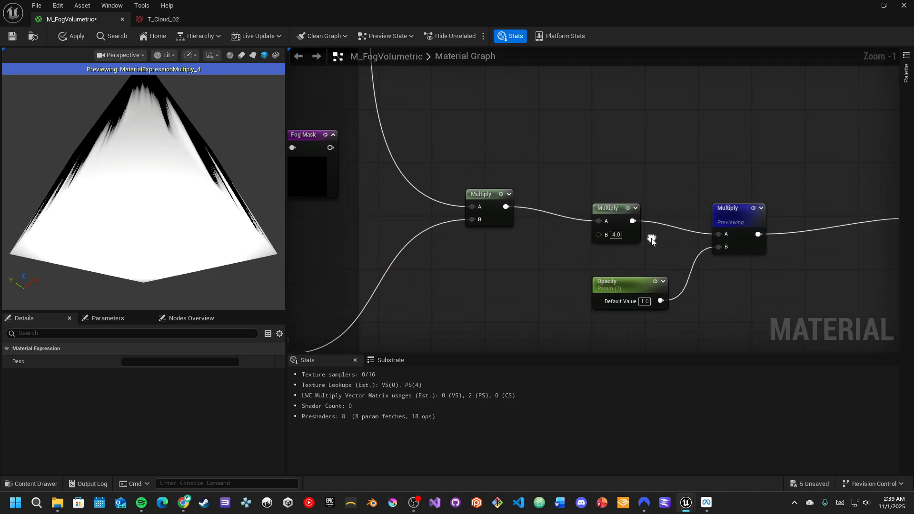
{"action": "left_click", "coordinate": [619, 234]}
{"action": "type", "text": "1"}
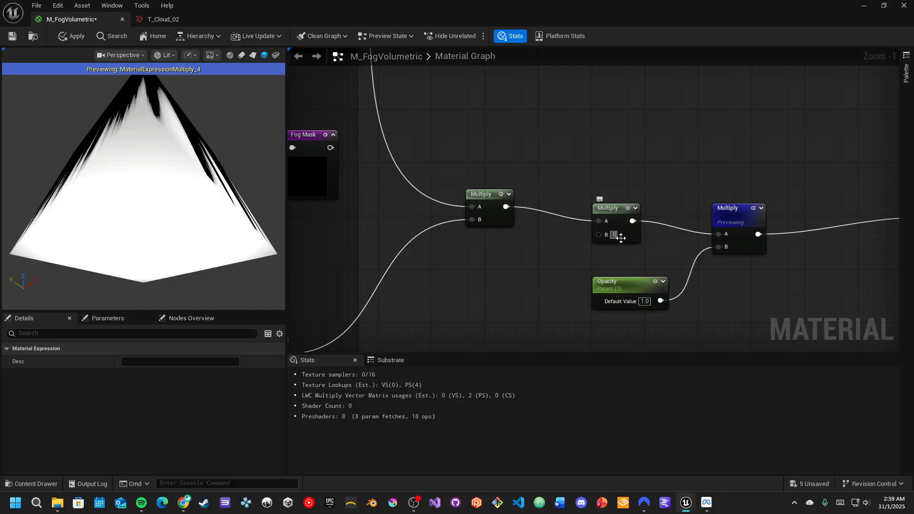
{"action": "key", "text": "Return"}
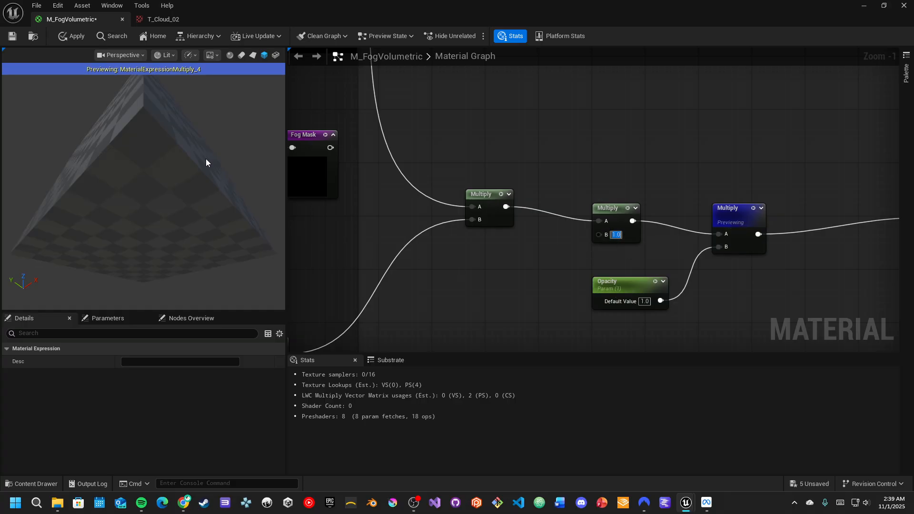
{"action": "left_click_drag", "start_coordinate": [206, 163], "coordinate": [192, 187]}
{"action": "left_click", "coordinate": [617, 234]}
{"action": "type", "text": "4"}
{"action": "key", "text": "Return"}
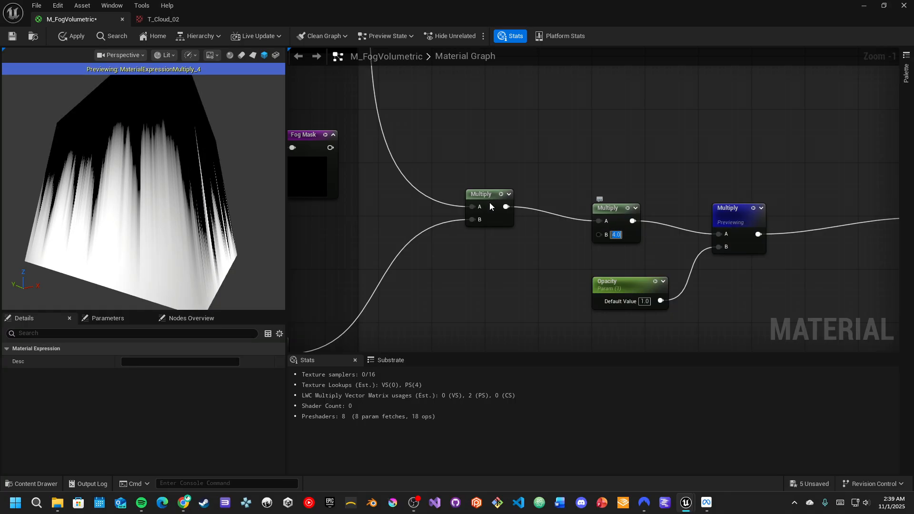
- Apply the material changes
{"action": "scroll", "coordinate": [462, 144], "scroll_direction": "down", "scroll_amount": 2}
{"action": "right_click_drag", "start_coordinate": [470, 109], "coordinate": [512, 246]}
{"action": "left_click", "coordinate": [71, 36]}
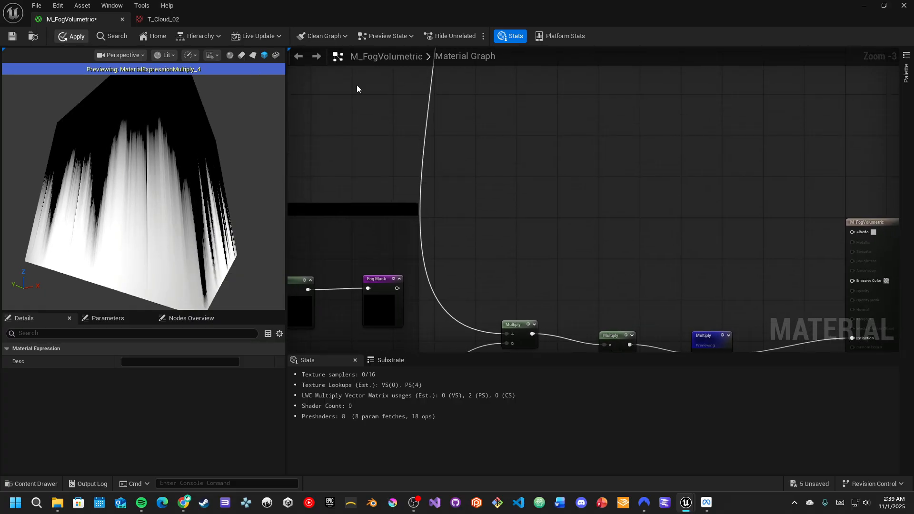
{"action": "right_click_drag", "start_coordinate": [548, 134], "coordinate": [582, 227]}
{"action": "scroll", "coordinate": [582, 227], "scroll_direction": "down", "scroll_amount": 1}
{"action": "right_click_drag", "start_coordinate": [448, 144], "coordinate": [556, 266]}
{"action": "scroll", "coordinate": [429, 126], "scroll_direction": "down", "scroll_amount": 1}
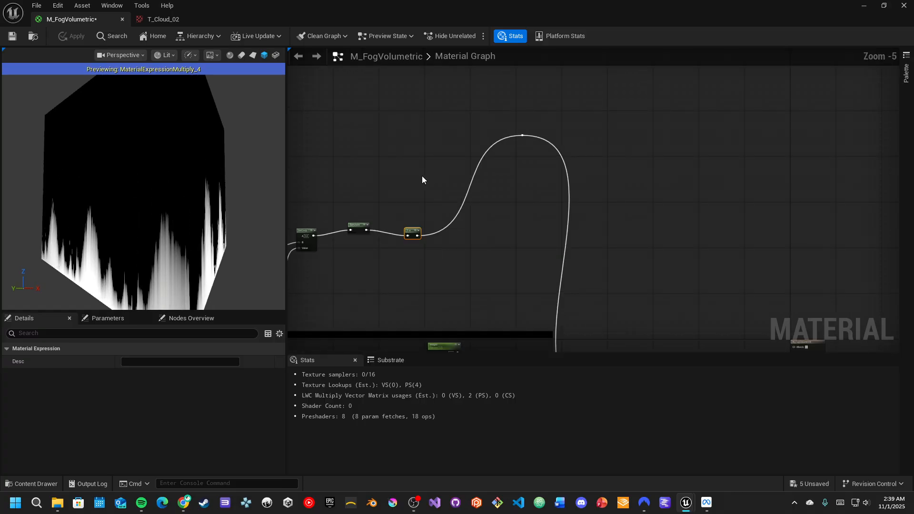
{"action": "right_click_drag", "start_coordinate": [421, 176], "coordinate": [484, 192]}
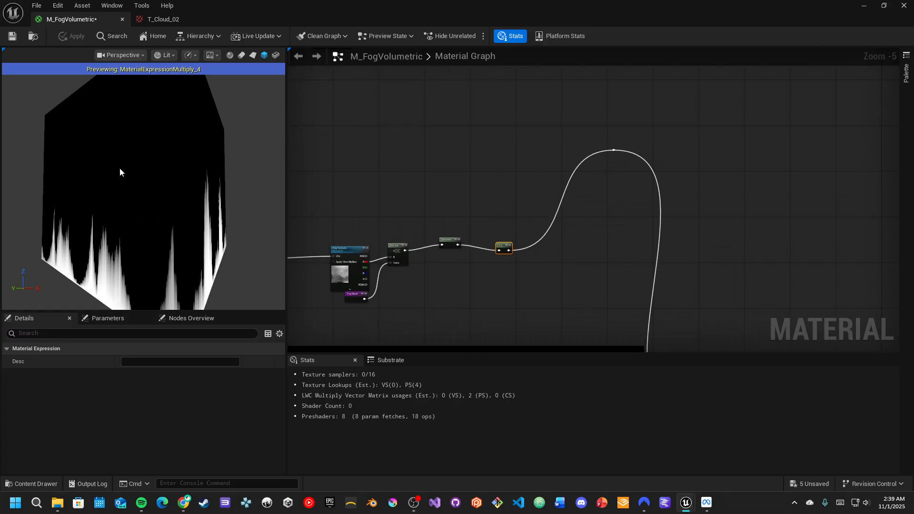